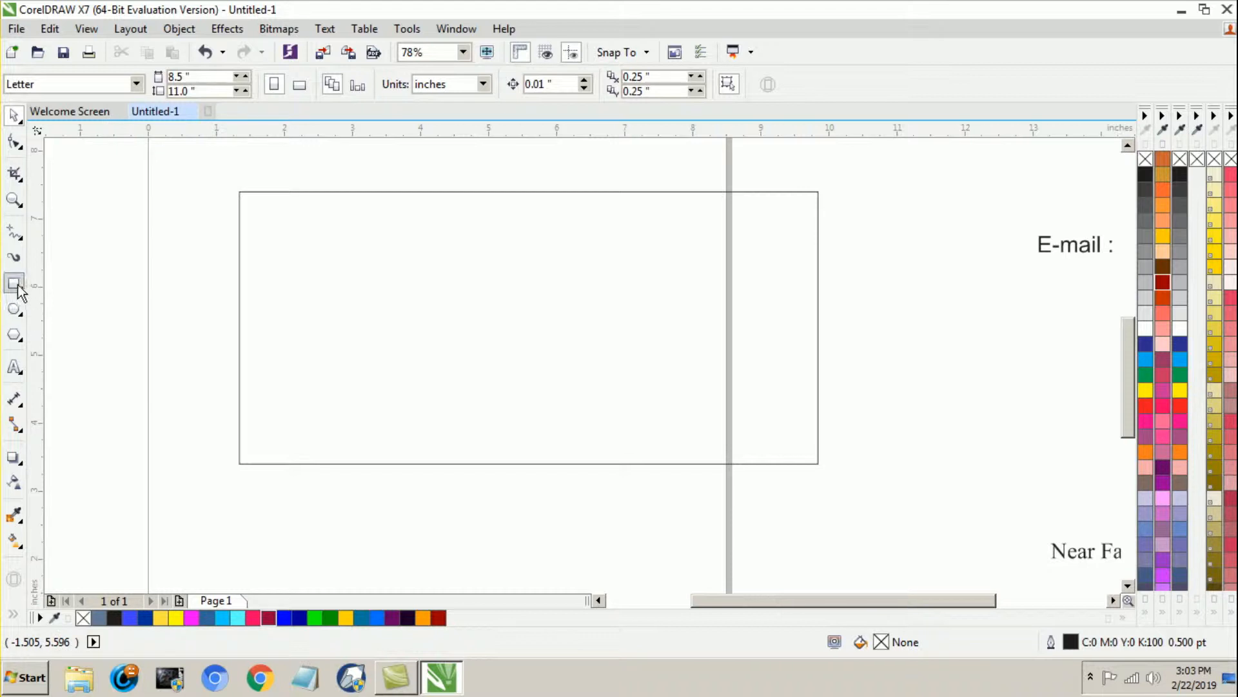
# Step: Draw a rectangle about 2.13 by 0.49 inches inside the large rectangle's upper-left corner and convert it to curves
pyautogui.moveTo(240, 202)
pyautogui.mouseDown()
pyautogui.moveTo(284, 226)
pyautogui.moveTo(385, 234)
pyautogui.mouseUp()
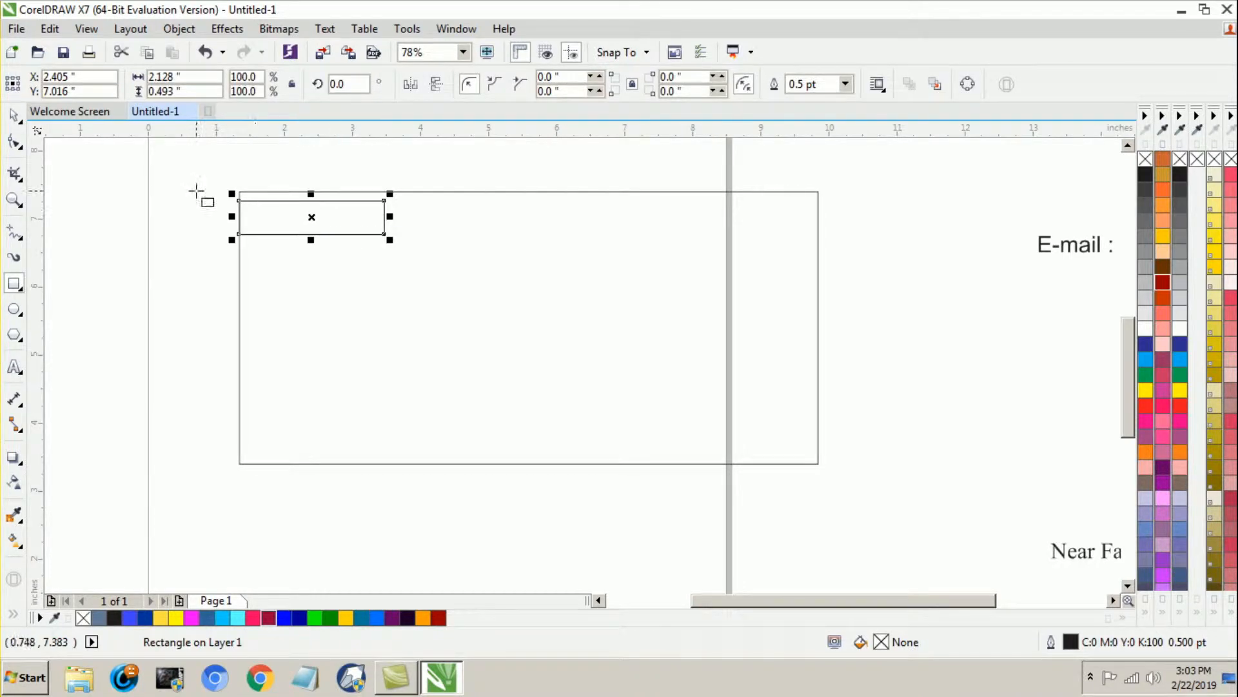
pyautogui.click(15, 115)
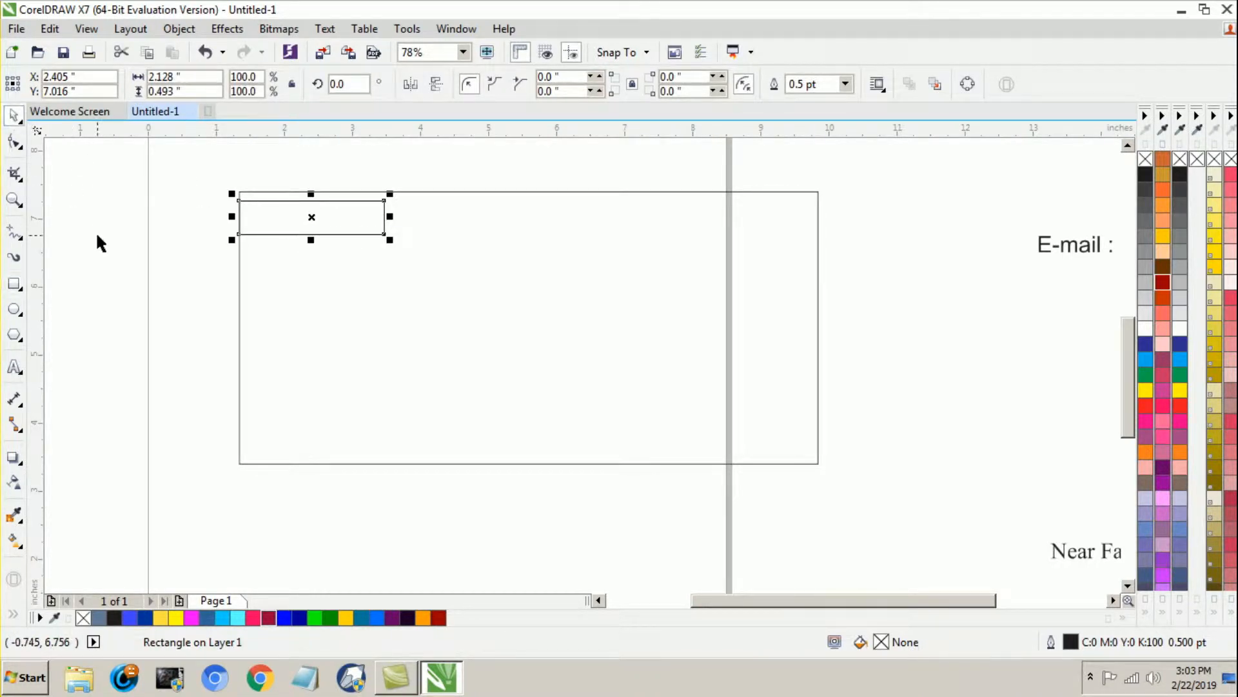
pyautogui.click(14, 141)
pyautogui.rightClick(296, 210)
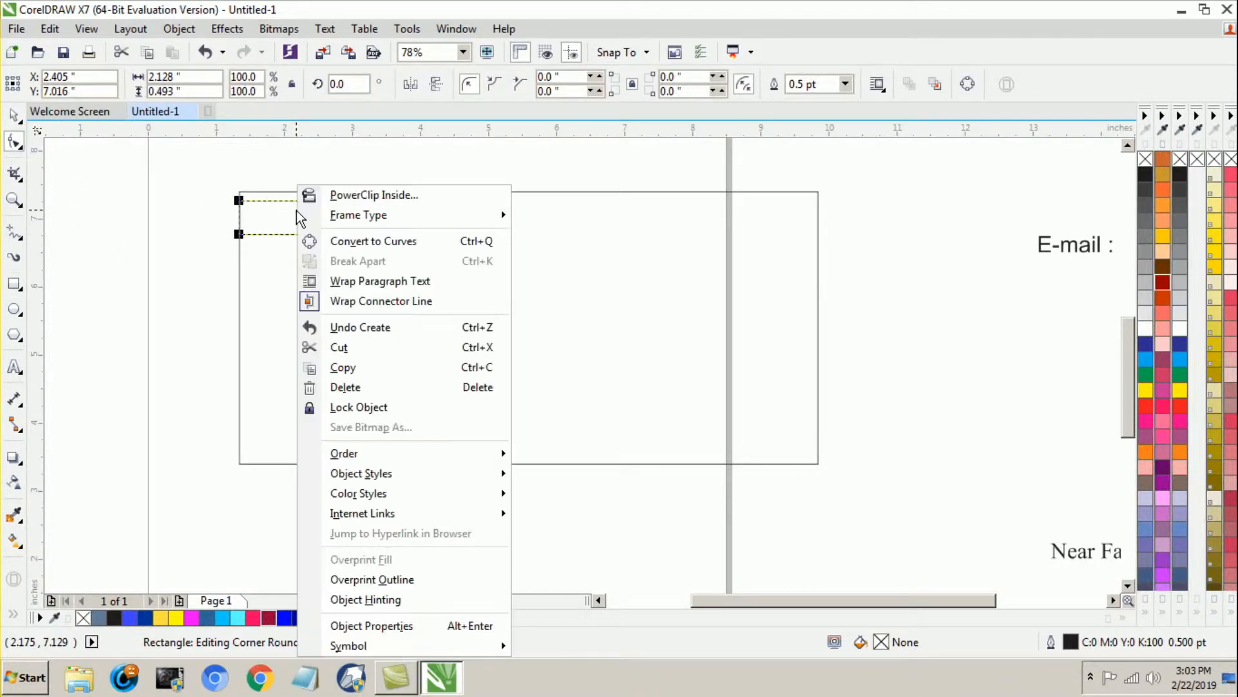
pyautogui.click(349, 243)
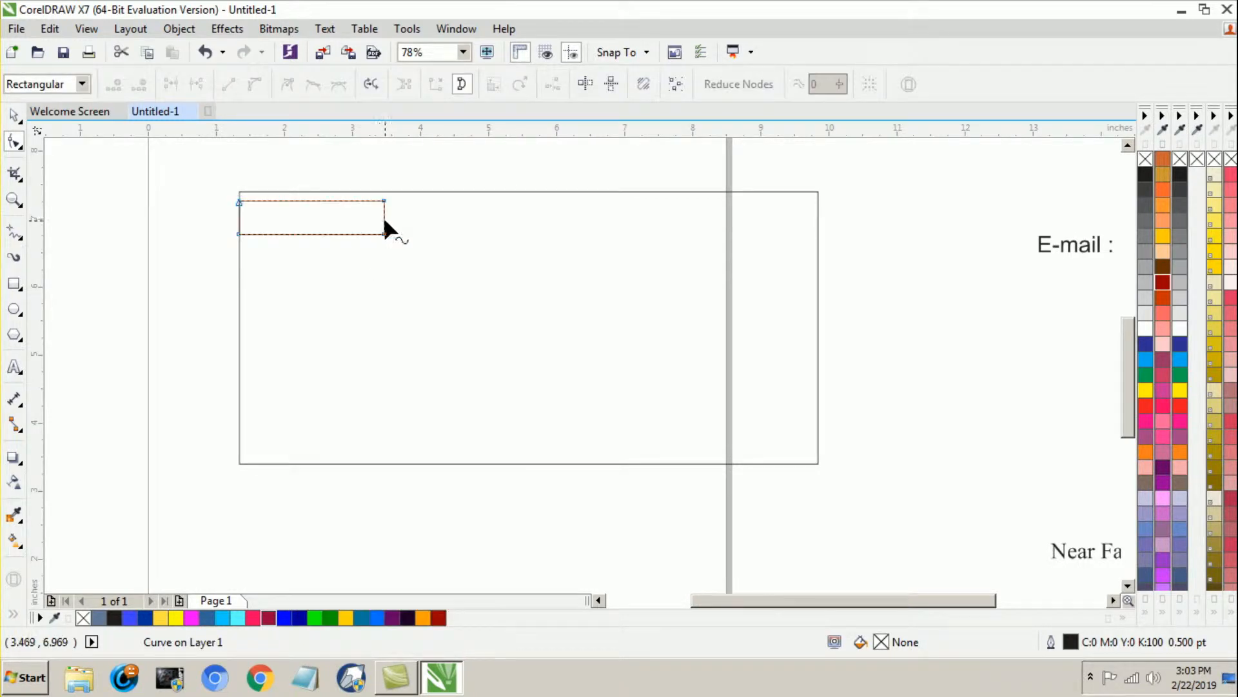
# Step: Shift the small shape's lower-right corner inward and bend its right edge into an inward curve
pyautogui.moveTo(385, 234); pyautogui.dragTo(372, 235)
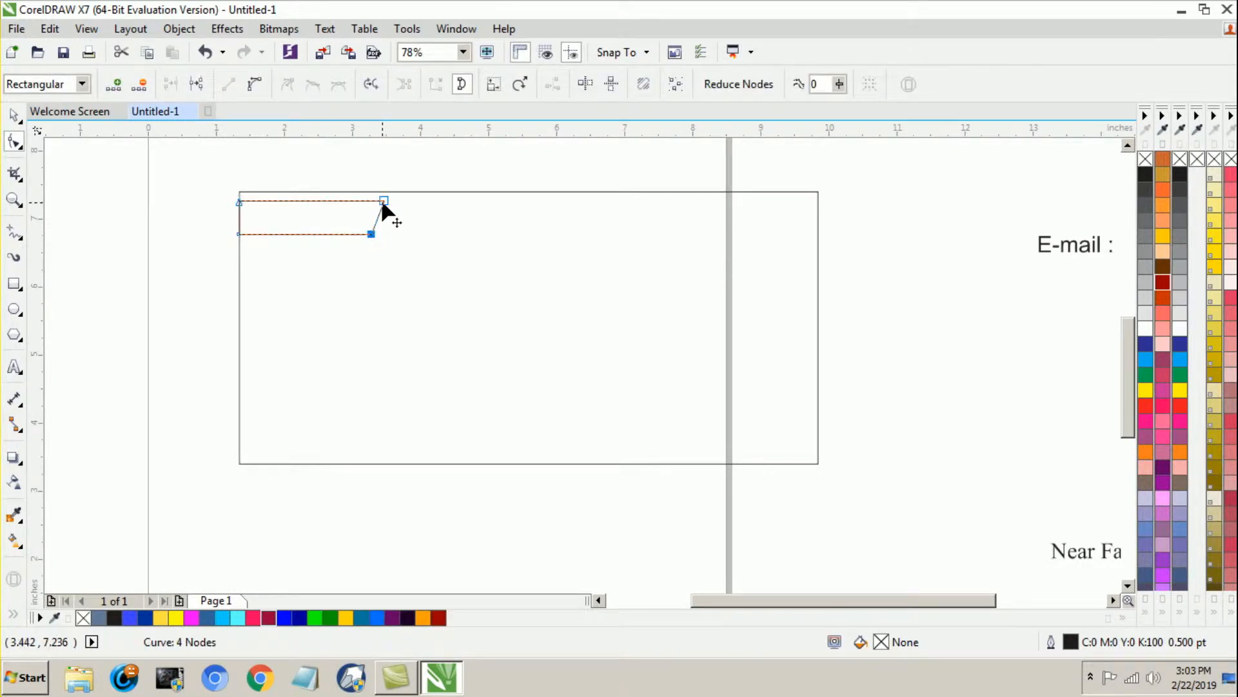
pyautogui.scroll(3, 381, 207)
pyautogui.click(372, 233)
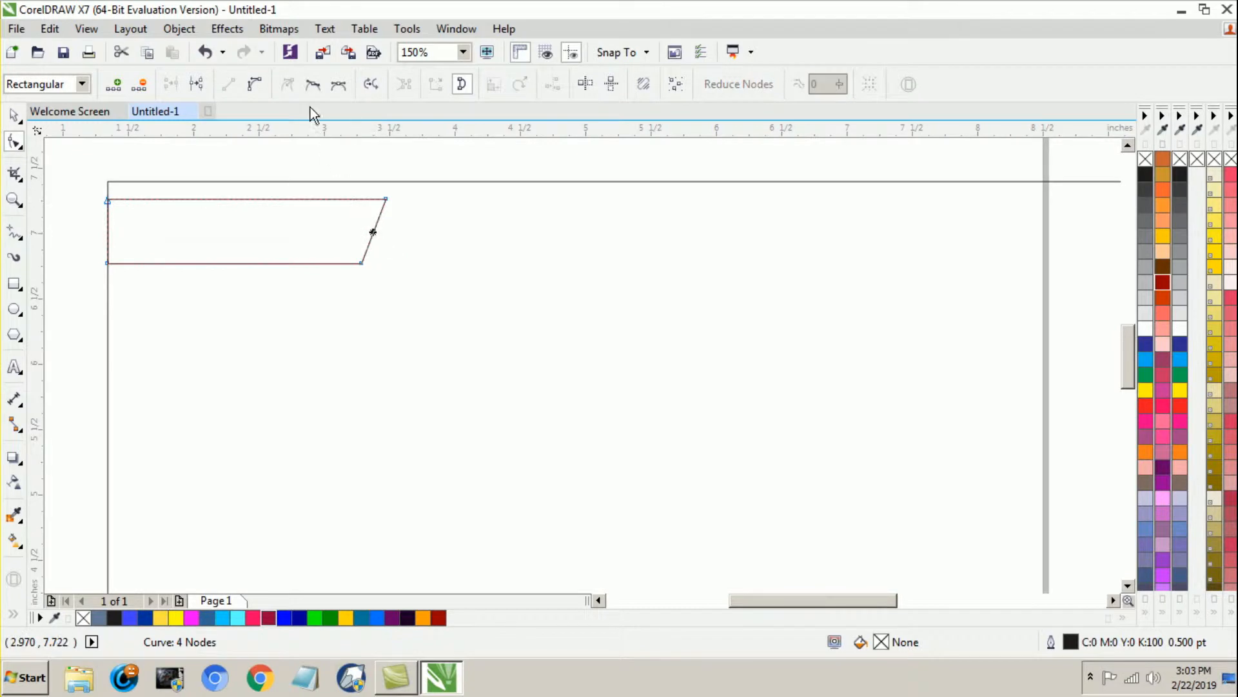
pyautogui.click(256, 85)
pyautogui.moveTo(373, 230)
pyautogui.mouseDown()
pyautogui.moveTo(363, 236)
pyautogui.moveTo(362, 225)
pyautogui.moveTo(362, 263)
pyautogui.moveTo(355, 232)
pyautogui.mouseUp()
pyautogui.click(14, 114)
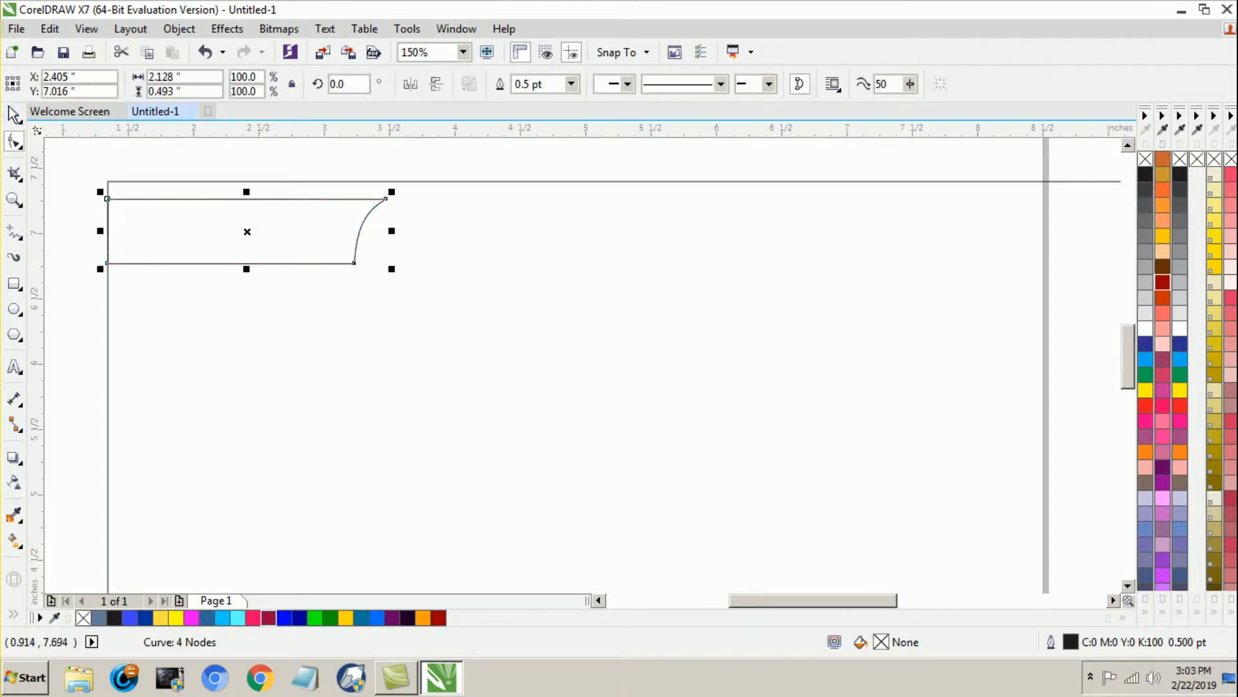
pyautogui.click(73, 305)
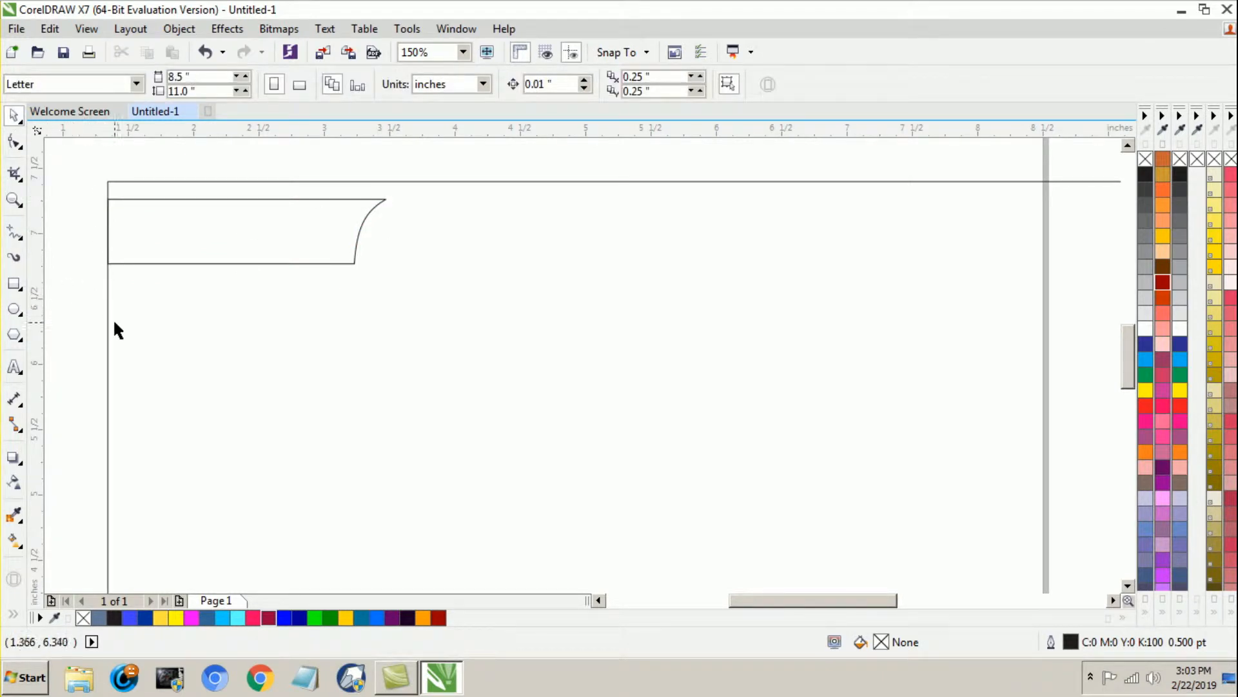
# Step: Fill the curved banner shape with Neon Red and remove its outline
pyautogui.click(211, 229)
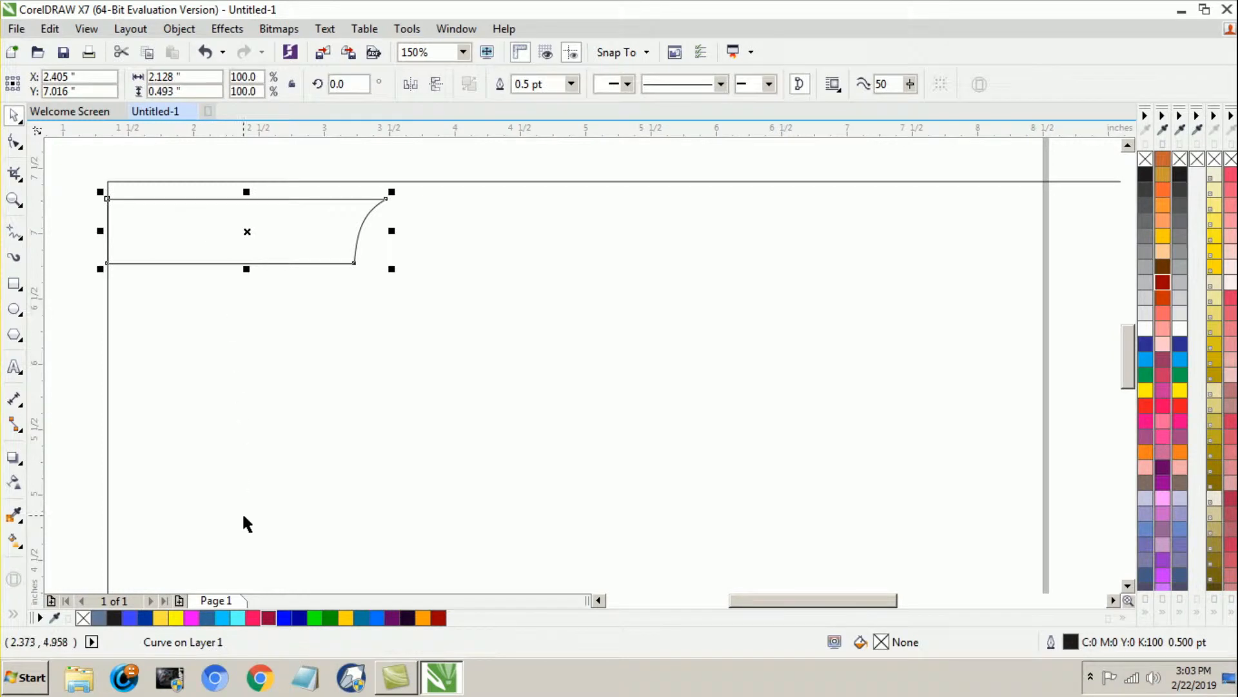
pyautogui.click(253, 619)
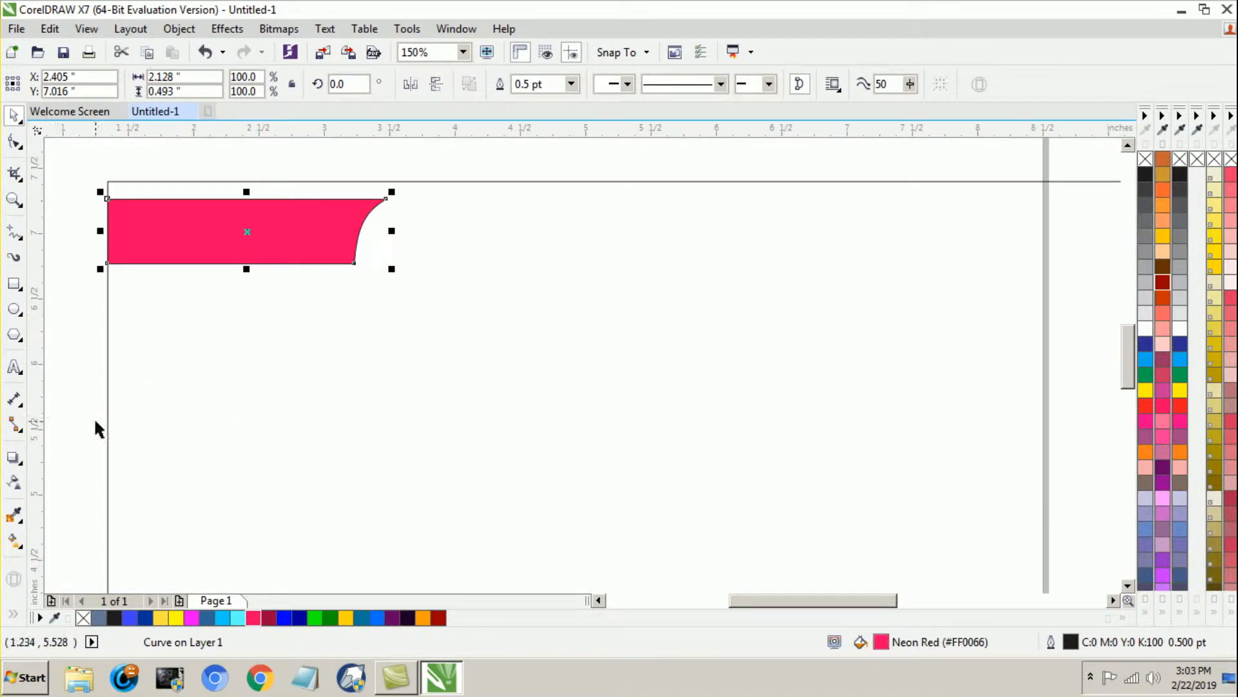
pyautogui.rightClick(1146, 161)
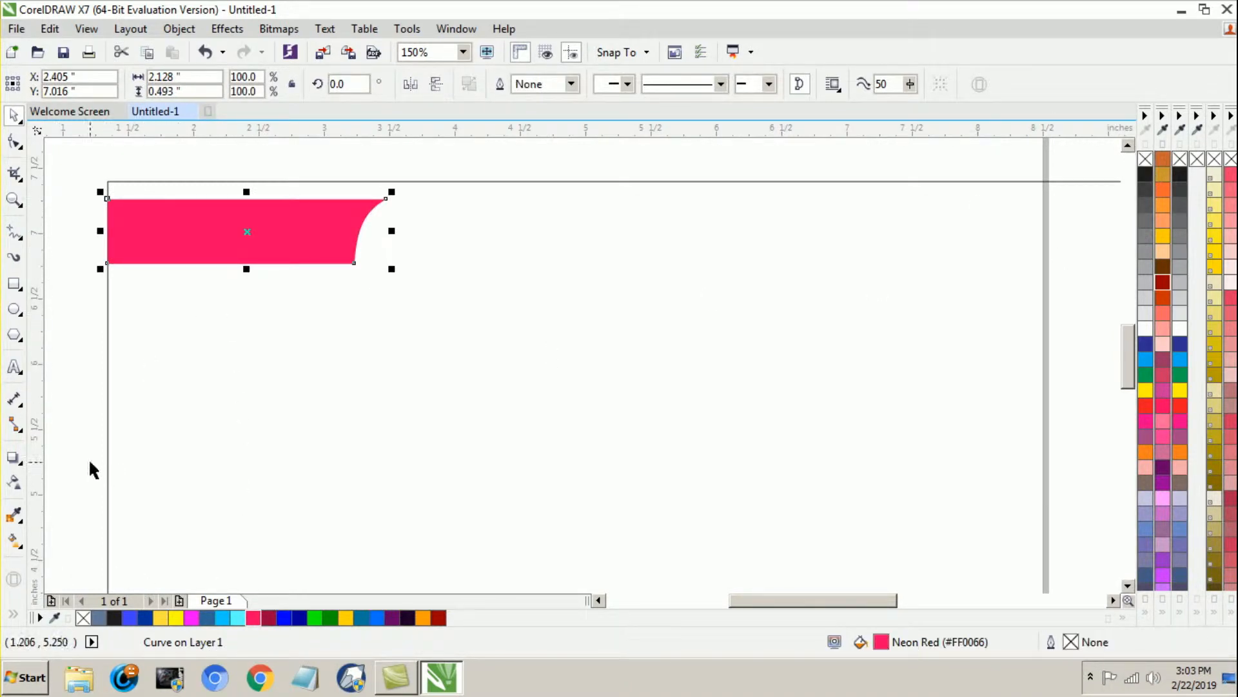
# Step: Apply a horizontal linear fountain fill to the banner, running from neon red on the left to dark crimson on the right
pyautogui.click(15, 541)
pyautogui.moveTo(107, 227); pyautogui.dragTo(360, 227)
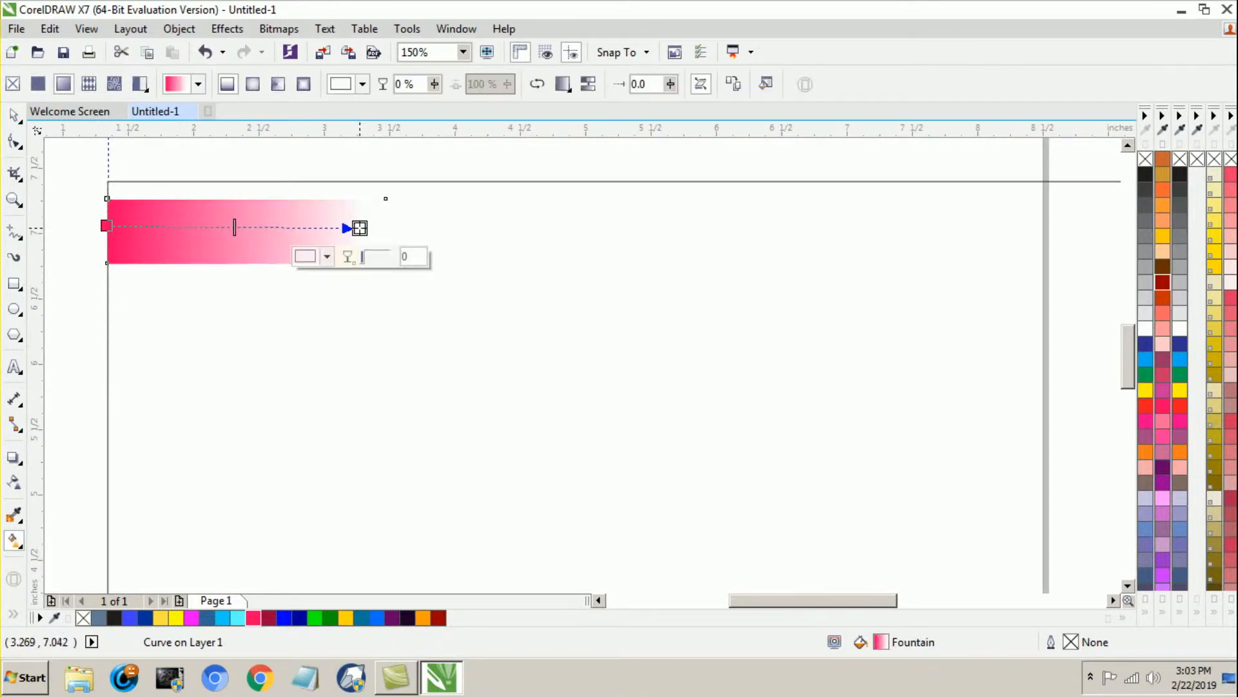
pyautogui.click(268, 618)
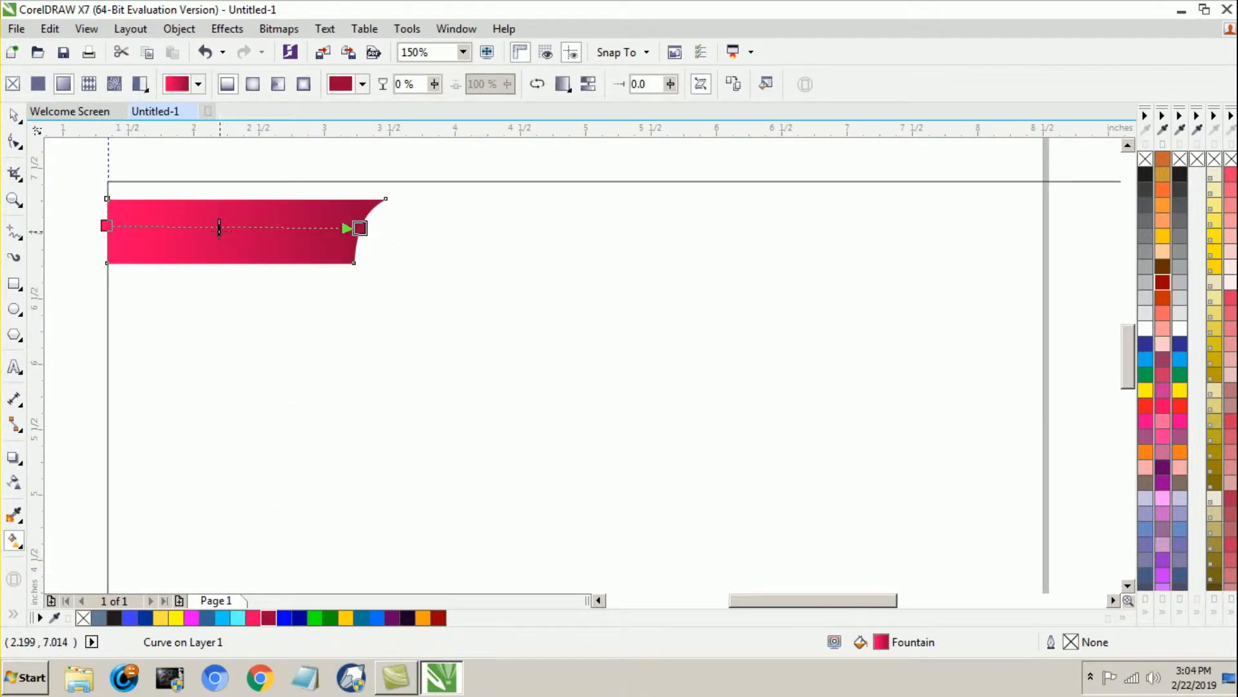
pyautogui.click(13, 116)
pyautogui.click(57, 258)
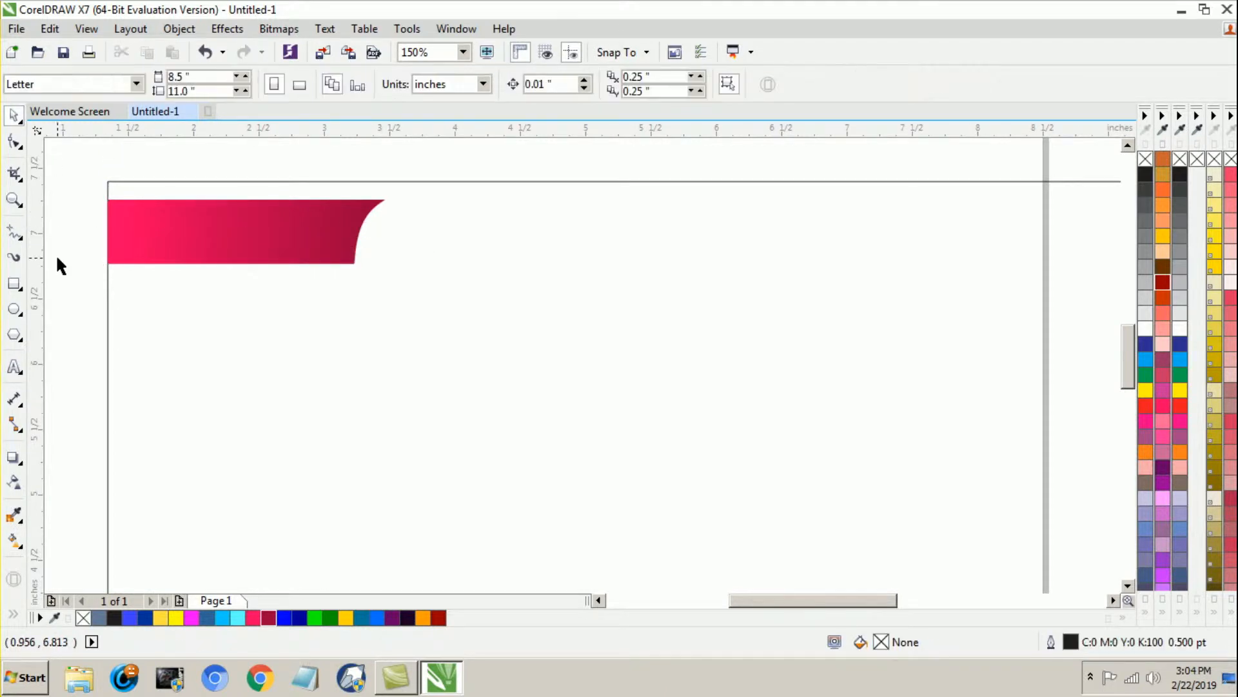
# Step: Nudge the banner up 0.04 inches, closer to the large rectangle's top edge
pyautogui.click(256, 241)
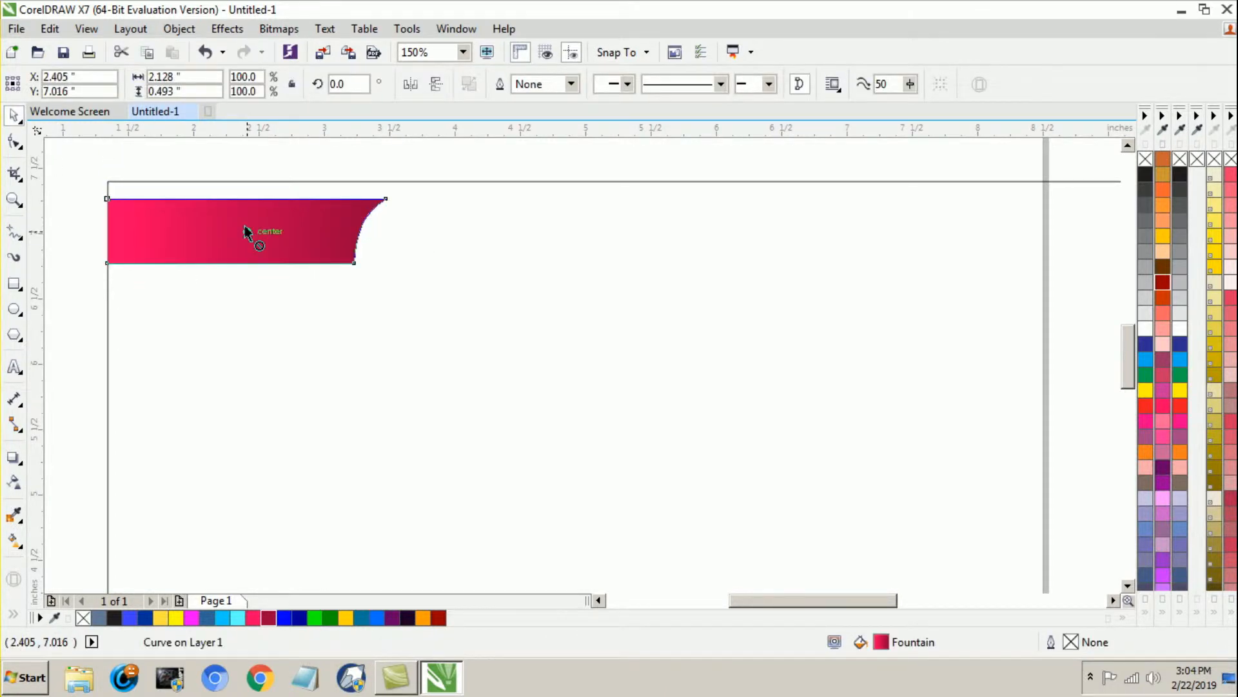
pyautogui.press('Up')
pyautogui.press('Up')
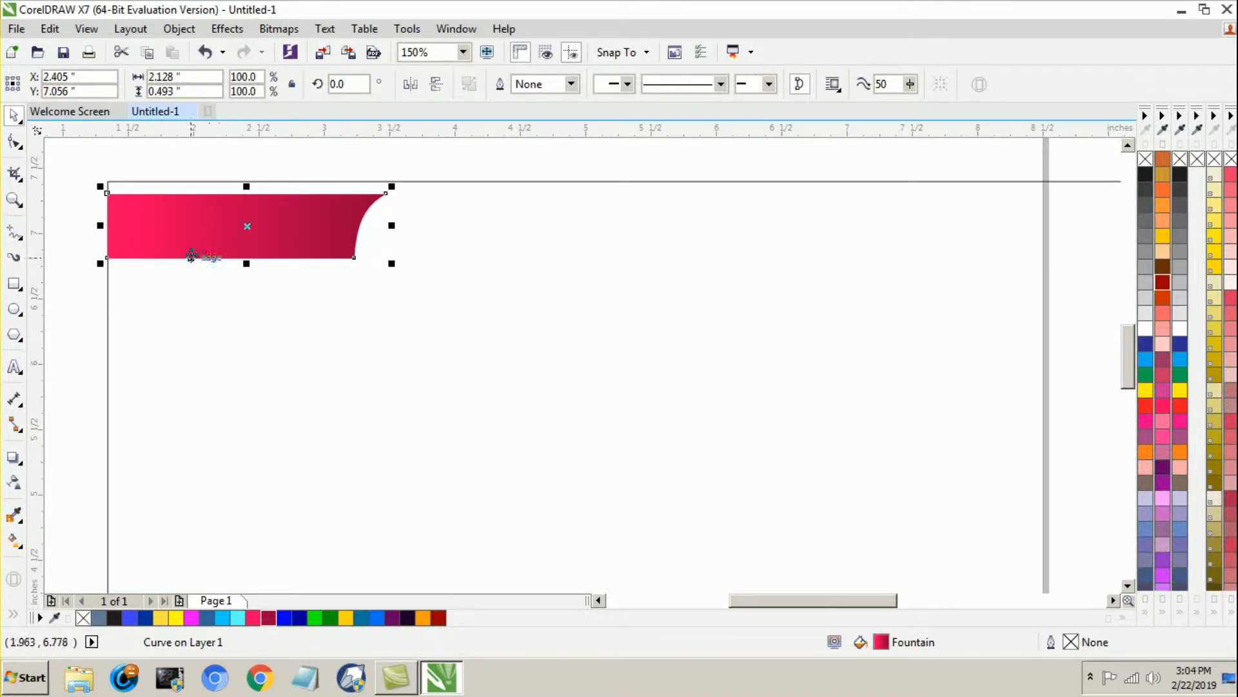
# Step: Duplicate the banner straight below itself and repeat the copy at equal spacing until seven banners are stacked
pyautogui.moveTo(222, 218); pyautogui.dragTo(211, 290)
pyautogui.scroll(-2, 231, 300)
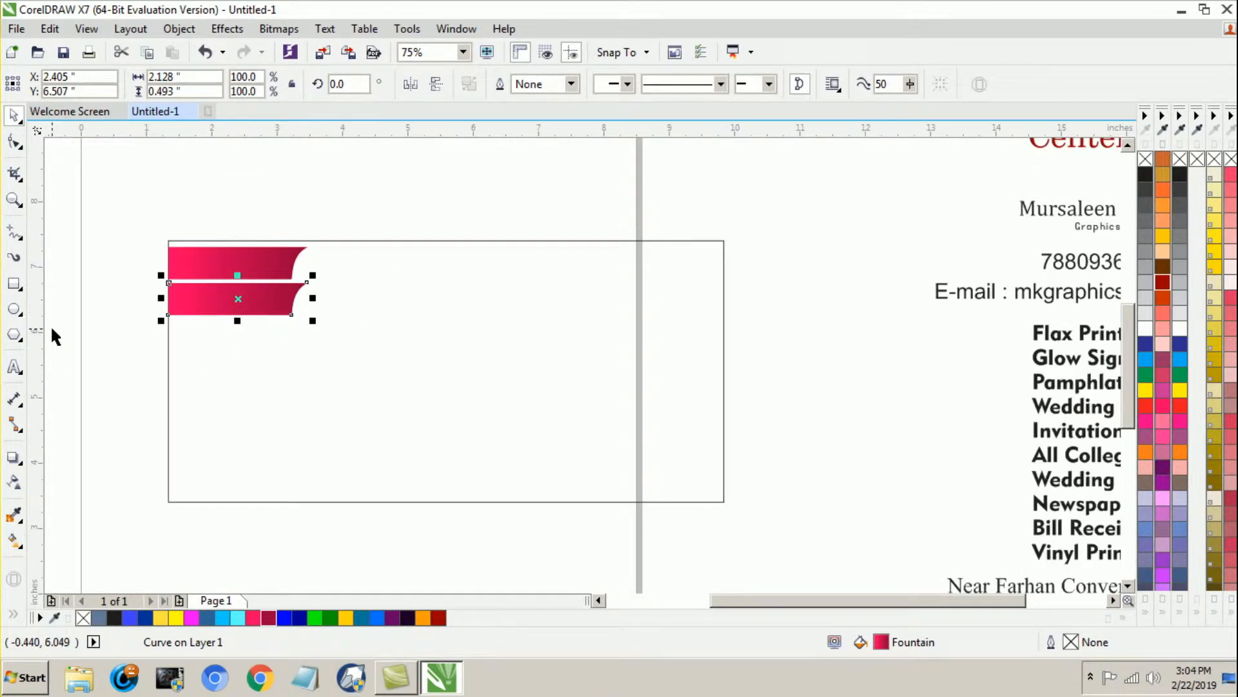
pyautogui.hotkey('ctrl', 'r')
pyautogui.hotkey('ctrl', 'r')
pyautogui.hotkey('ctrl', 'r')
pyautogui.hotkey('ctrl', 'r')
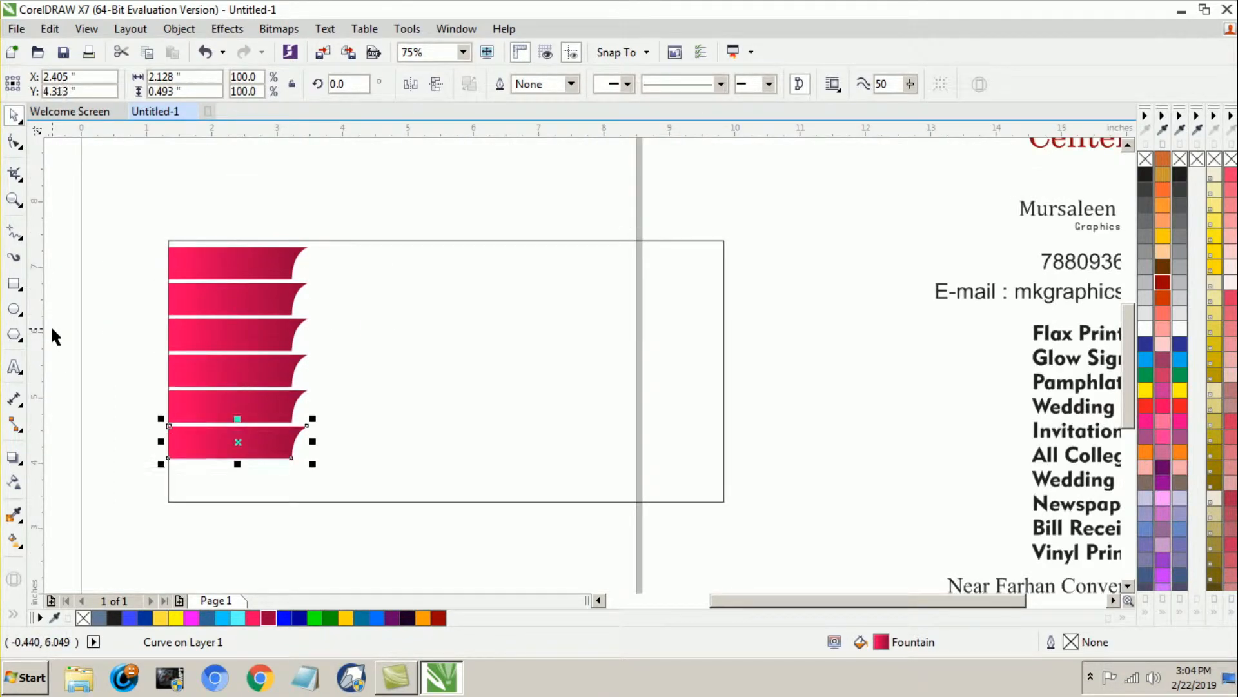
pyautogui.hotkey('ctrl', 'r')
# Step: Stretch all seven banners together vertically about their centre to a total height of about 3.86 inches
pyautogui.click(105, 343)
pyautogui.moveTo(120, 208); pyautogui.dragTo(334, 523)
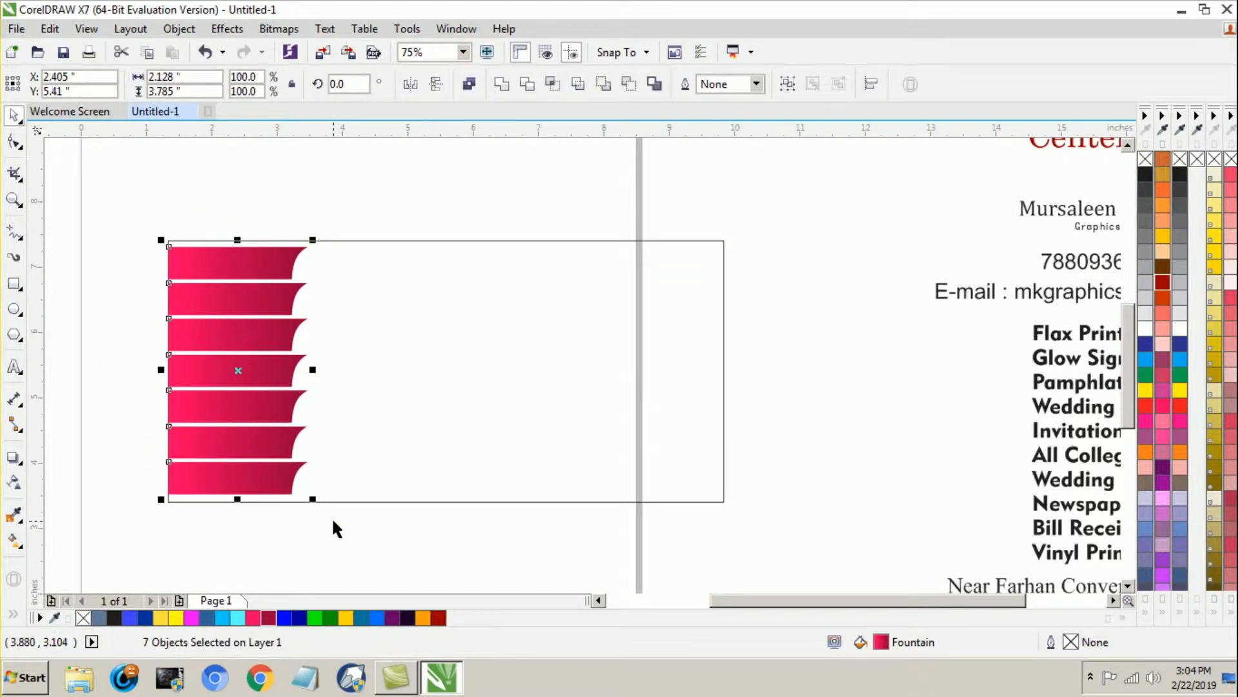
pyautogui.scroll(2, 237, 502)
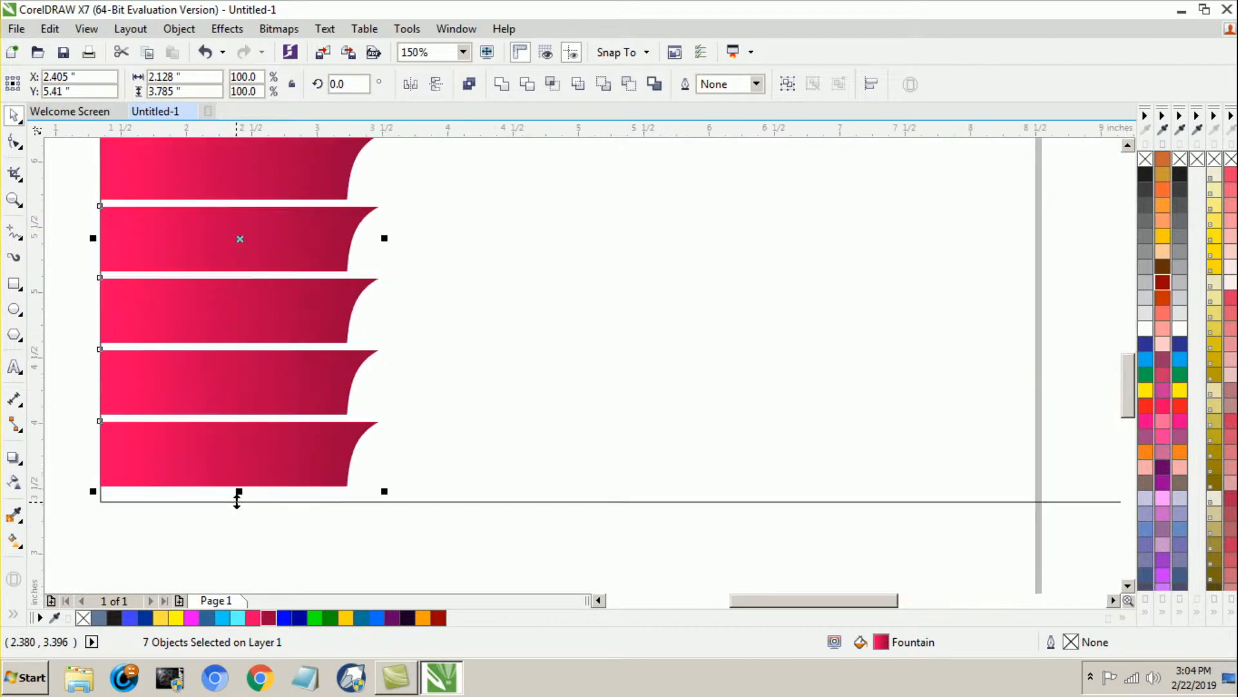
pyautogui.moveTo(241, 492); pyautogui.dragTo(278, 498)
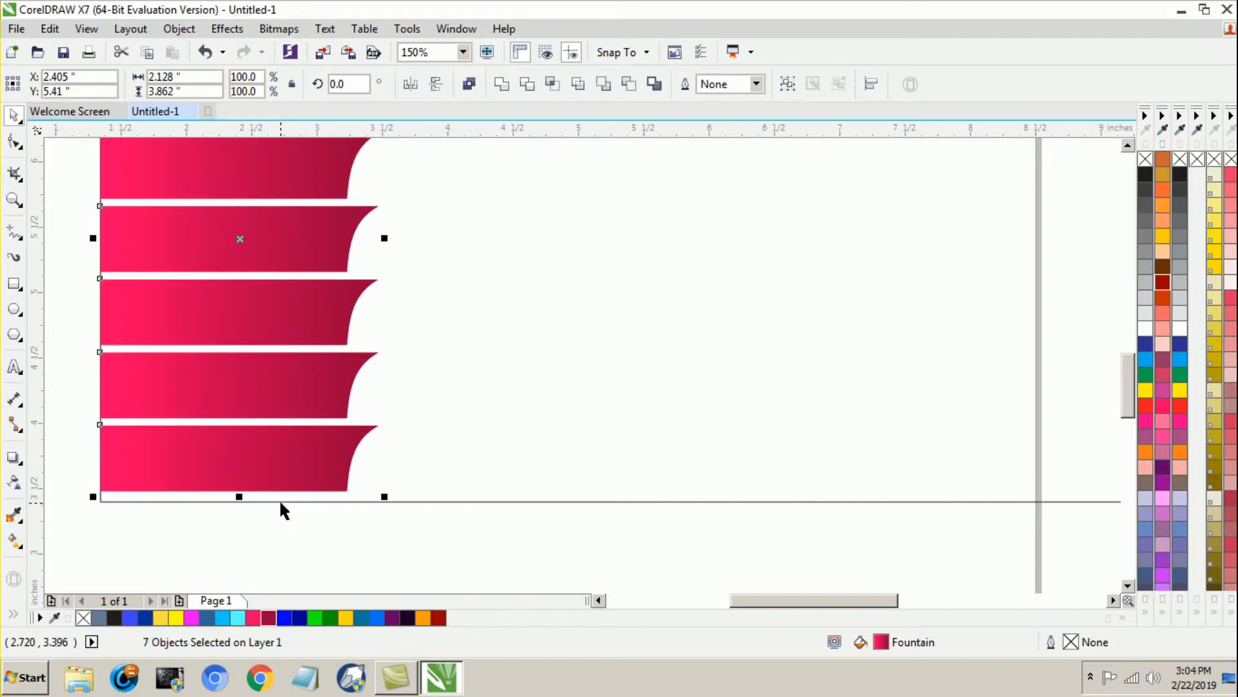
pyautogui.scroll(-2, 282, 502)
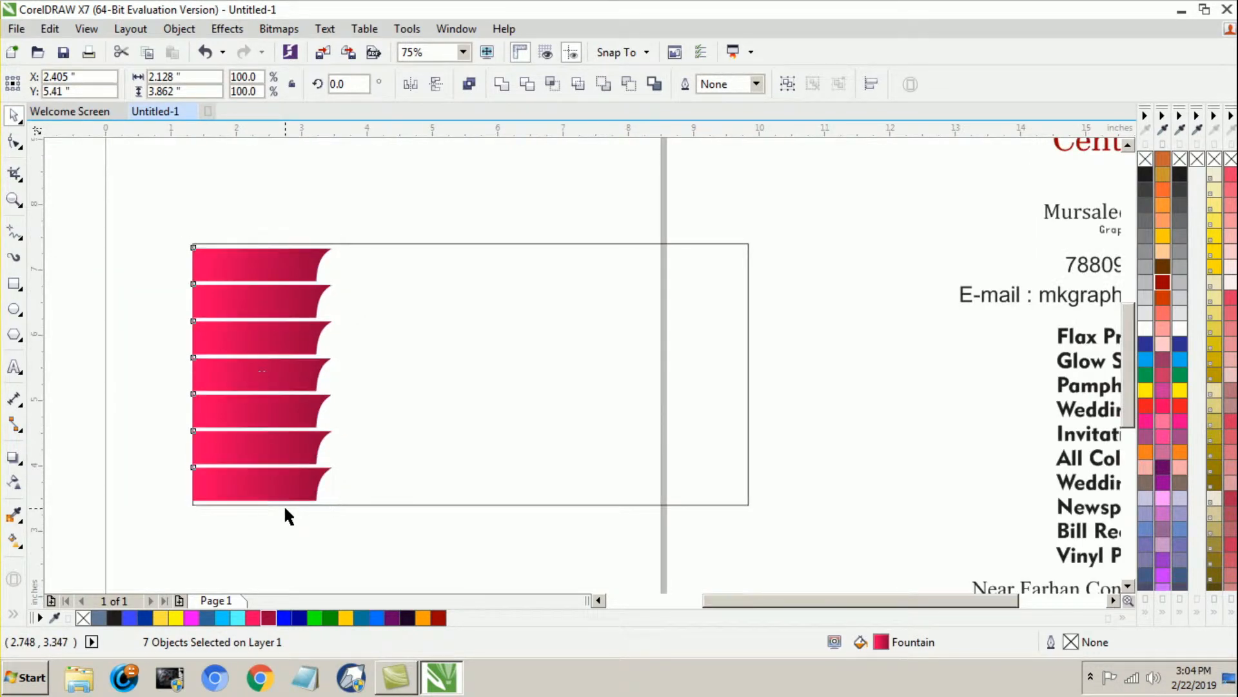
pyautogui.click(142, 362)
# Step: Set the large outer rectangle's height to 4.2 inches
pyautogui.click(397, 371)
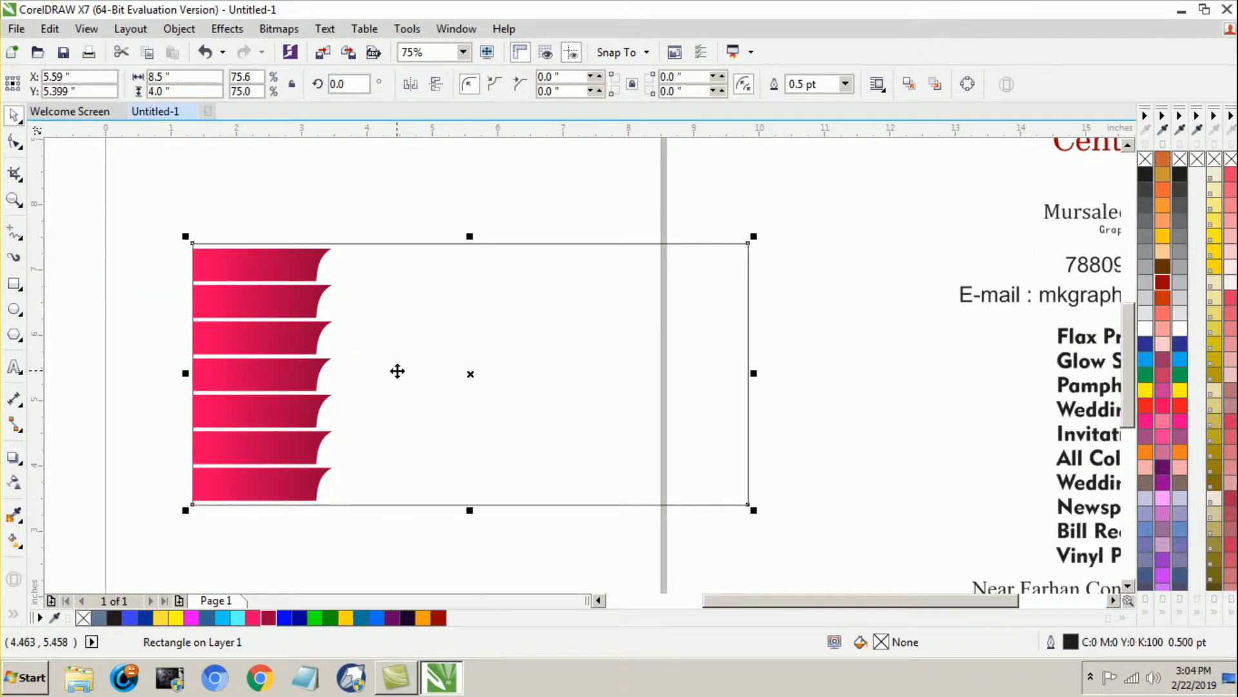
pyautogui.doubleClick(159, 91)
pyautogui.write('4.2')
pyautogui.press('Return')
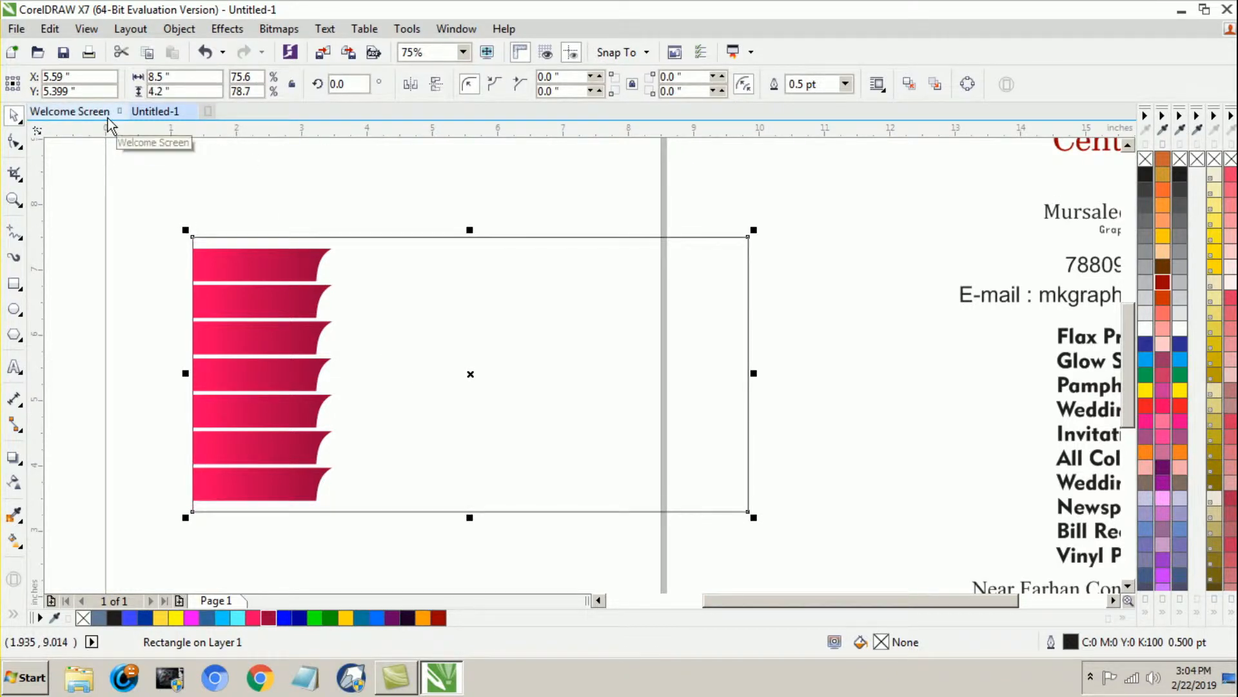
# Step: Set the large outer rectangle's height to 4.1 inches
pyautogui.write('4')
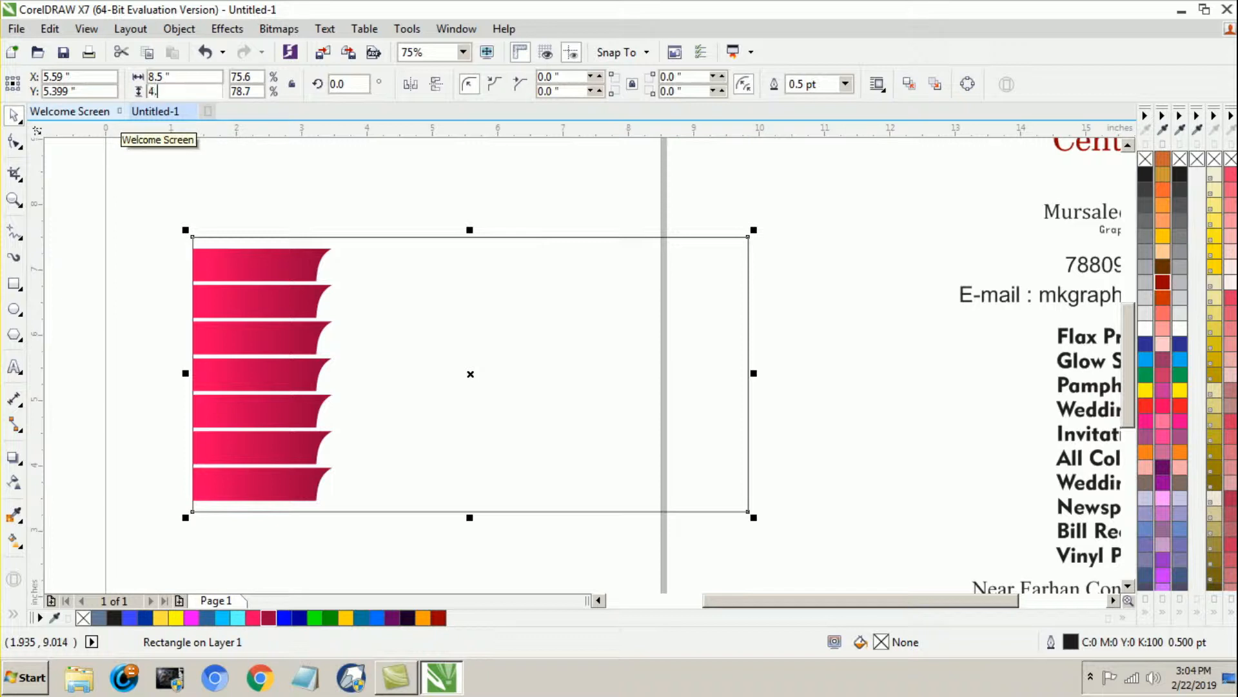
pyautogui.write('.1')
pyautogui.press('Return')
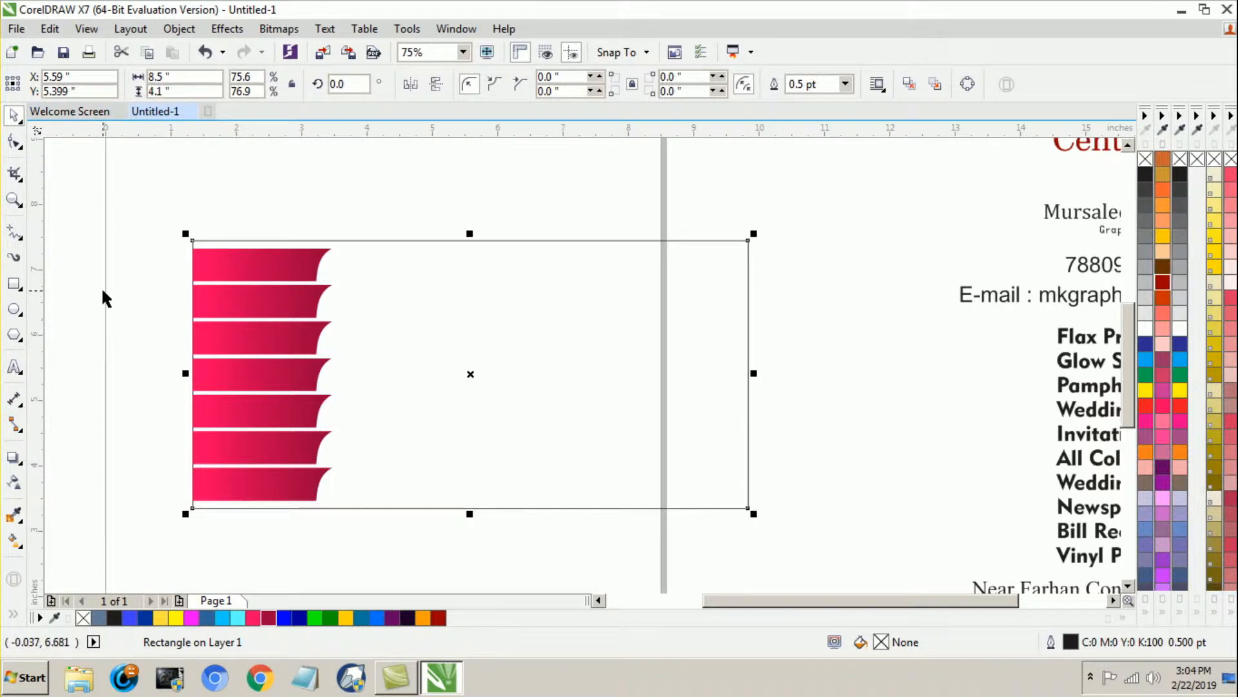
pyautogui.click(123, 285)
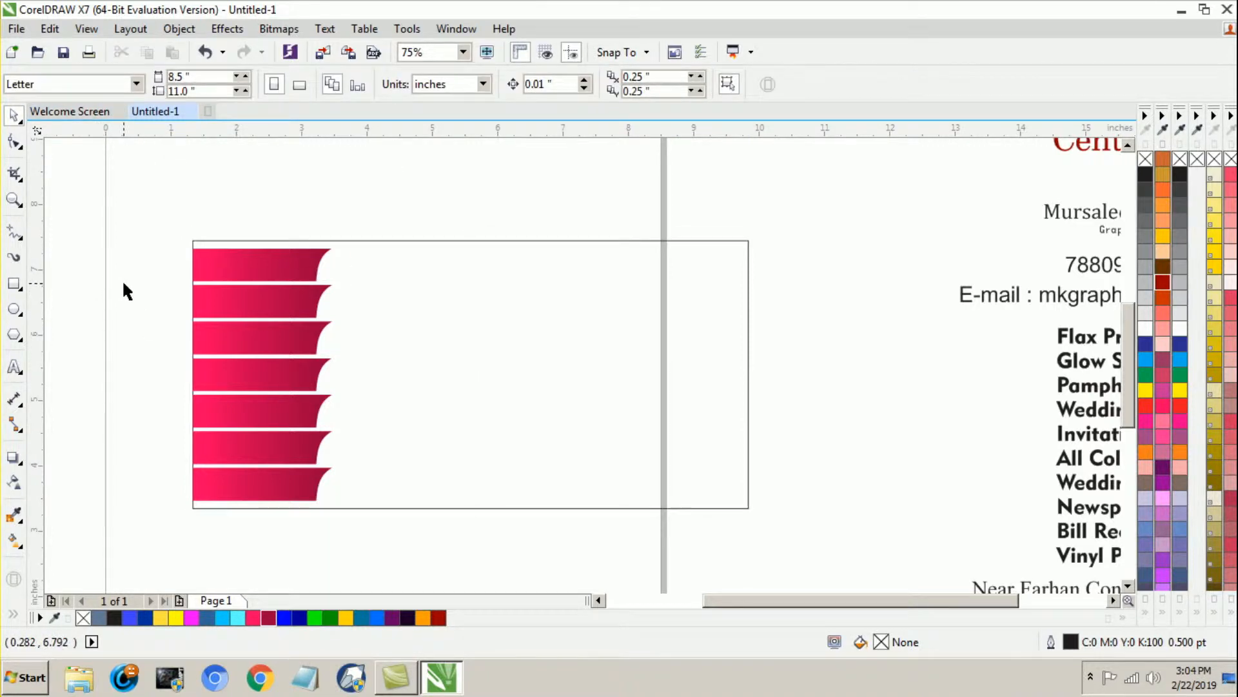
# Step: Recolour the second banner's gradient to run from bright blue on the left to very dark navy on the right
pyautogui.click(288, 311)
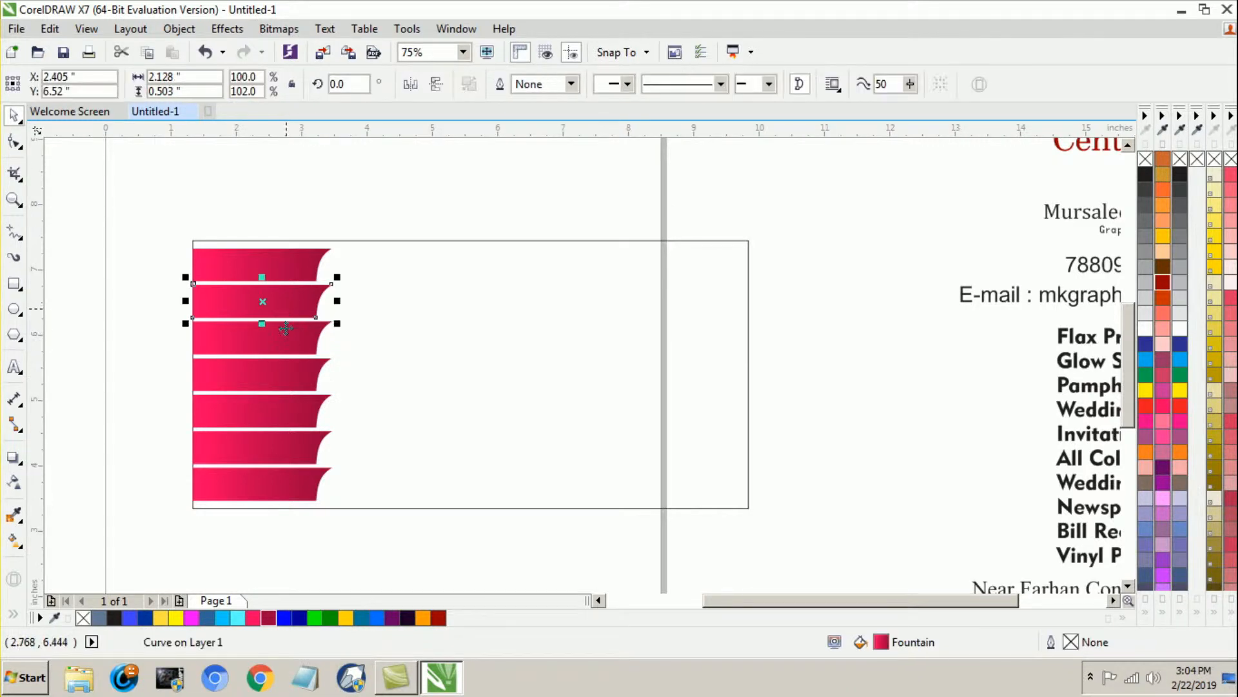
pyautogui.click(14, 540)
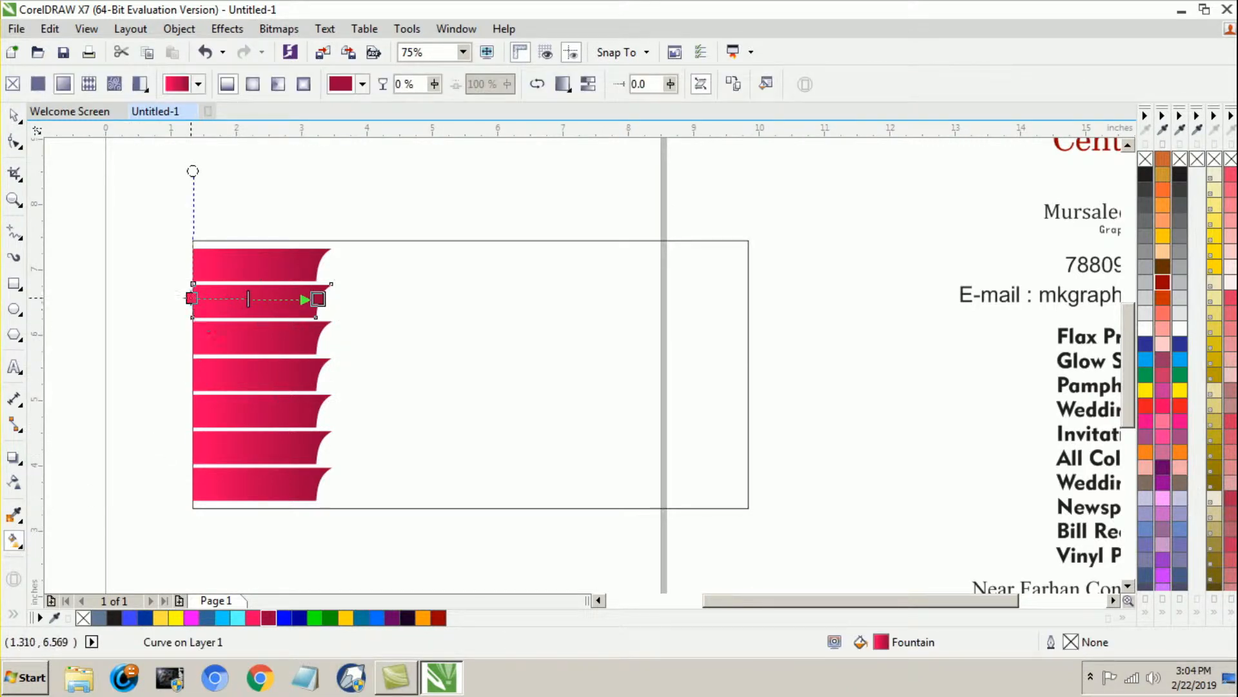
pyautogui.click(284, 618)
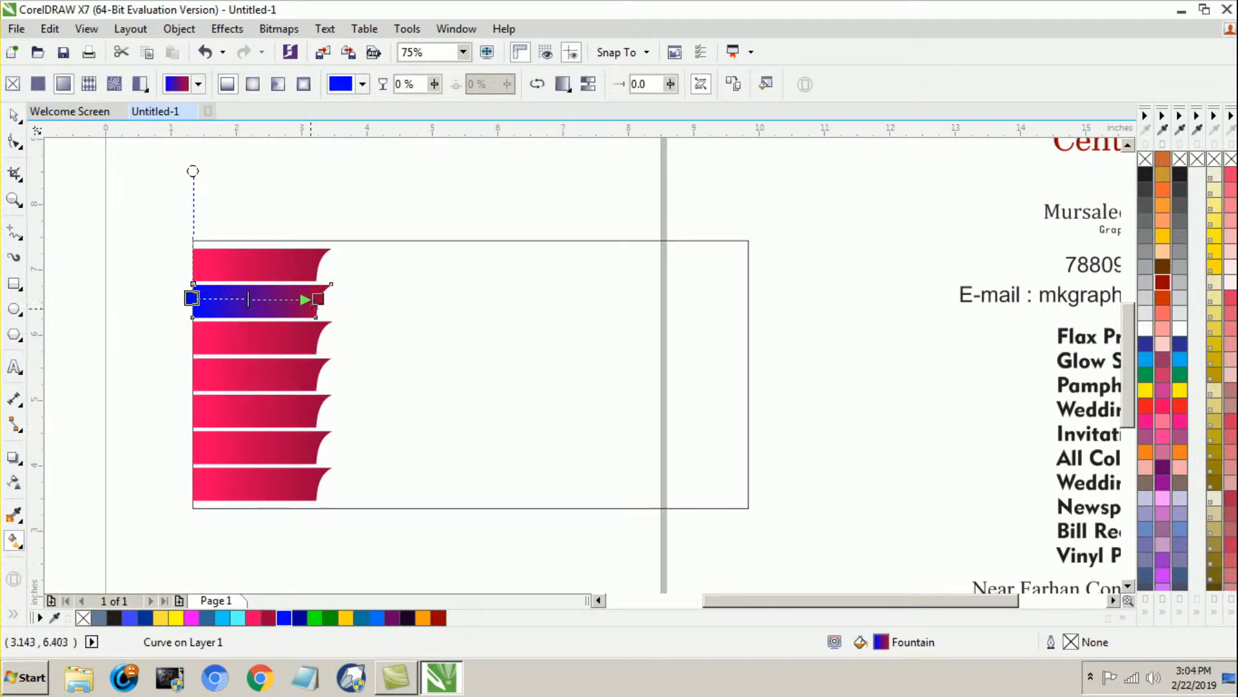
pyautogui.click(318, 299)
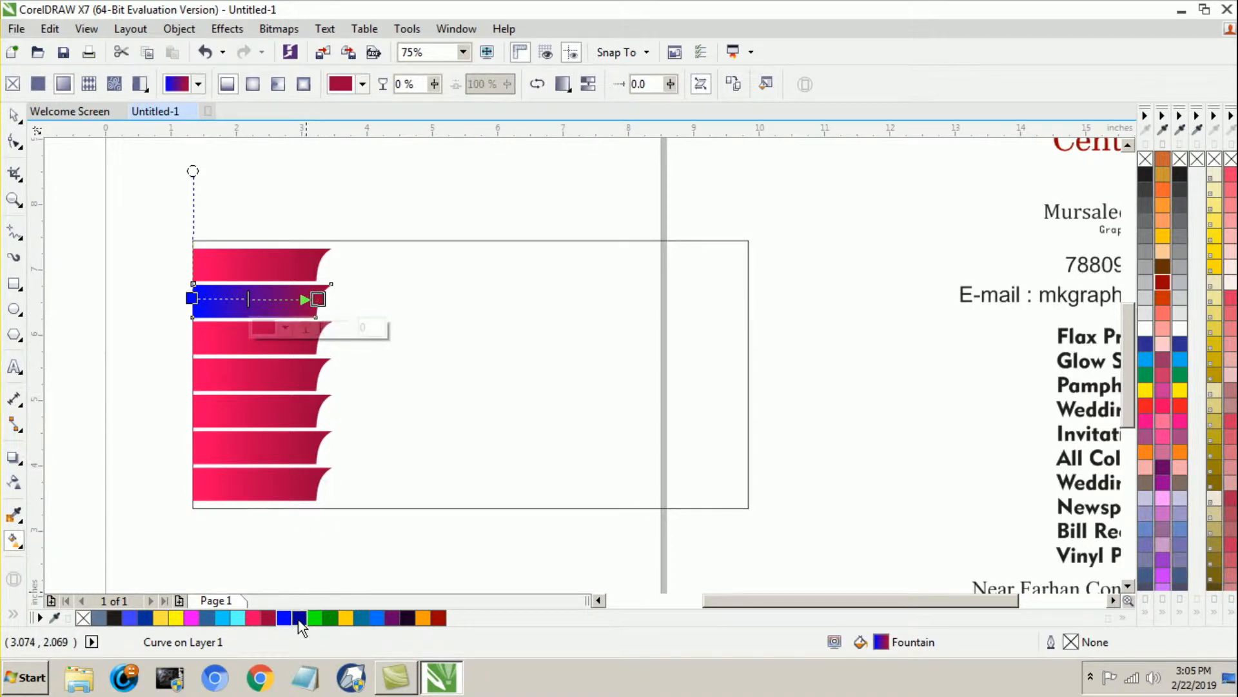
pyautogui.click(300, 618)
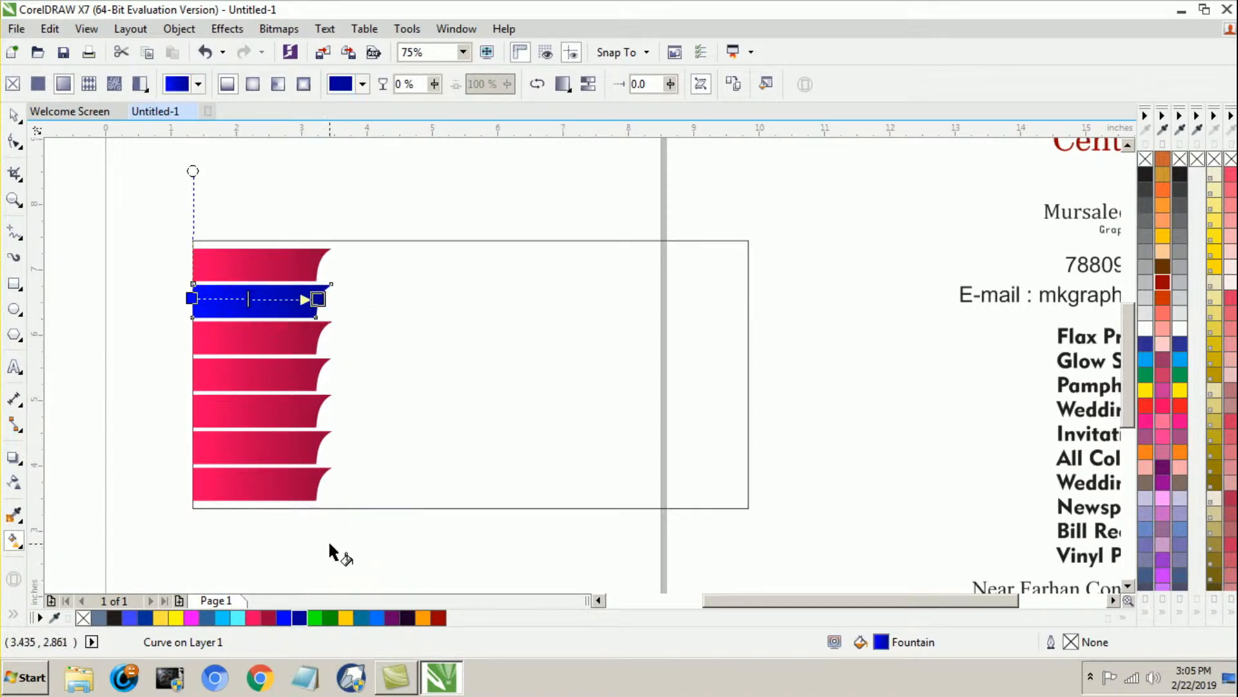
pyautogui.click(1149, 349)
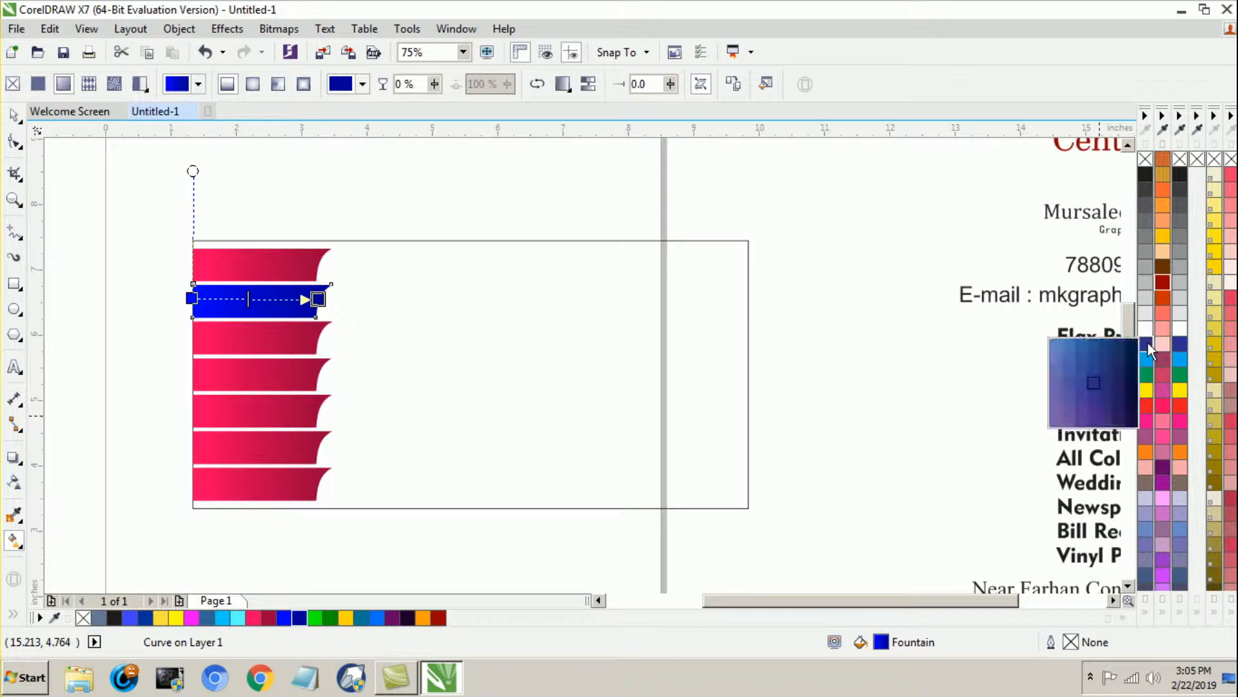
pyautogui.click(1136, 385)
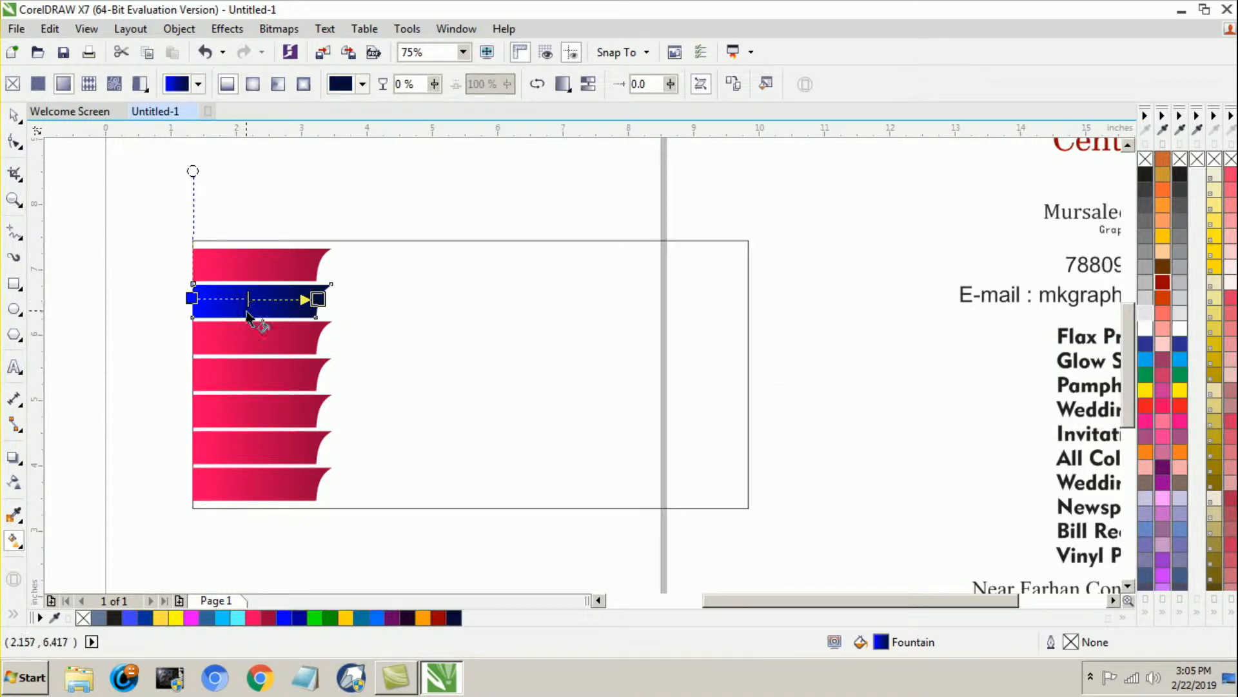
# Step: Recolour the third banner's gradient from bright green on the left to dark green on the right, shortening its span slightly
pyautogui.click(238, 349)
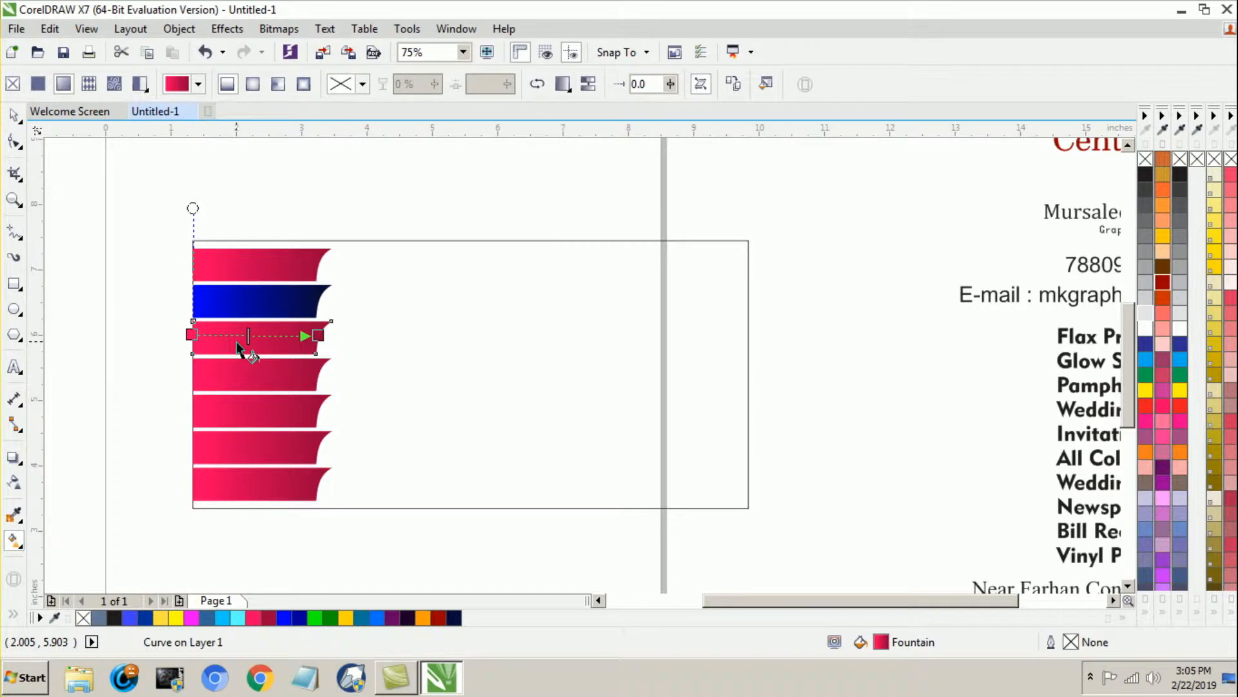
pyautogui.click(192, 335)
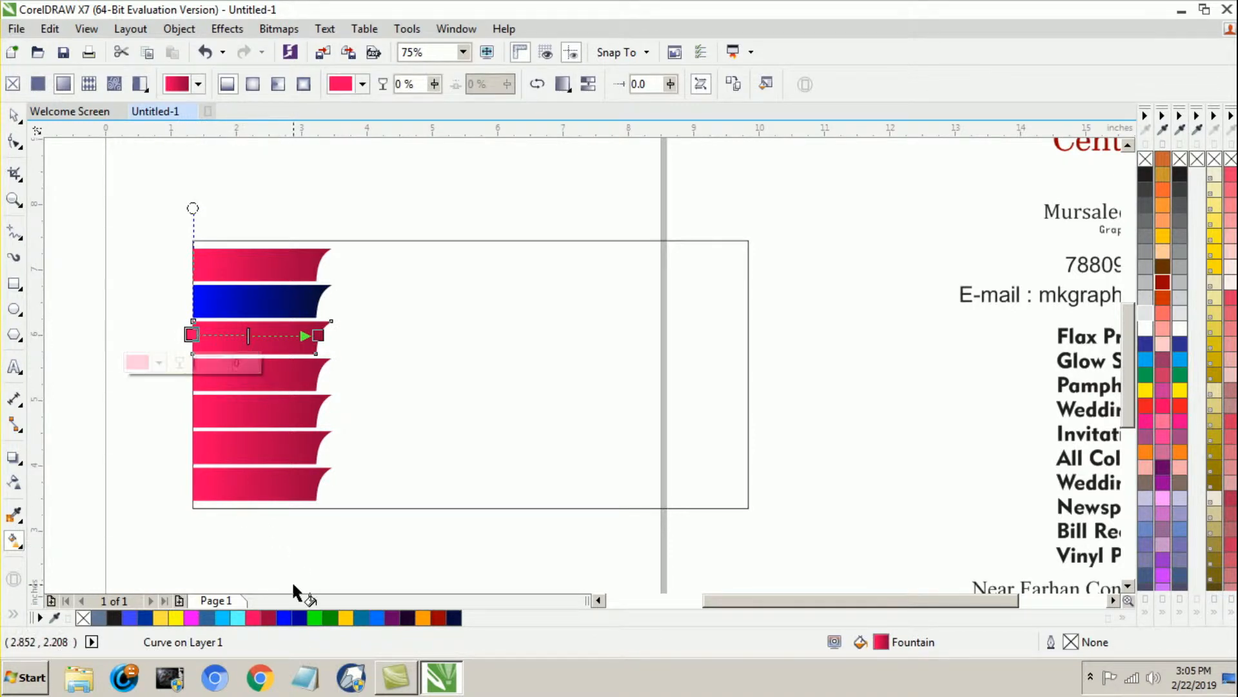
pyautogui.click(315, 621)
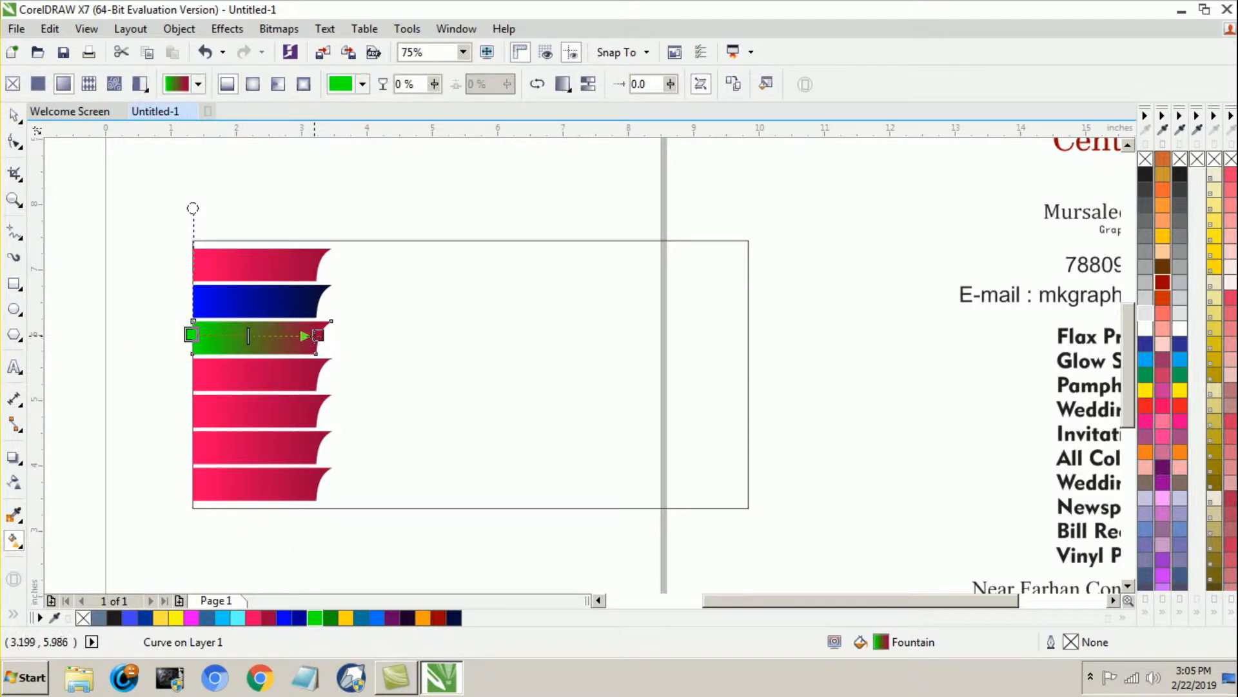
pyautogui.click(318, 335)
pyautogui.click(330, 618)
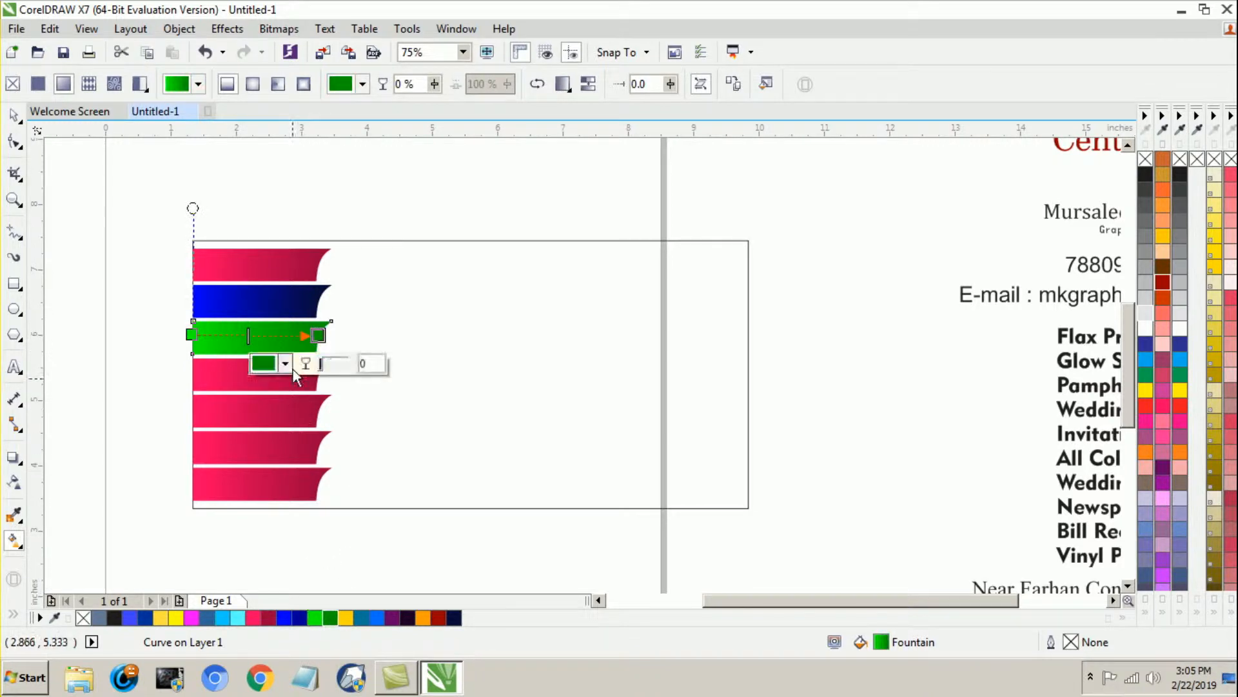
pyautogui.moveTo(318, 335); pyautogui.dragTo(300, 336)
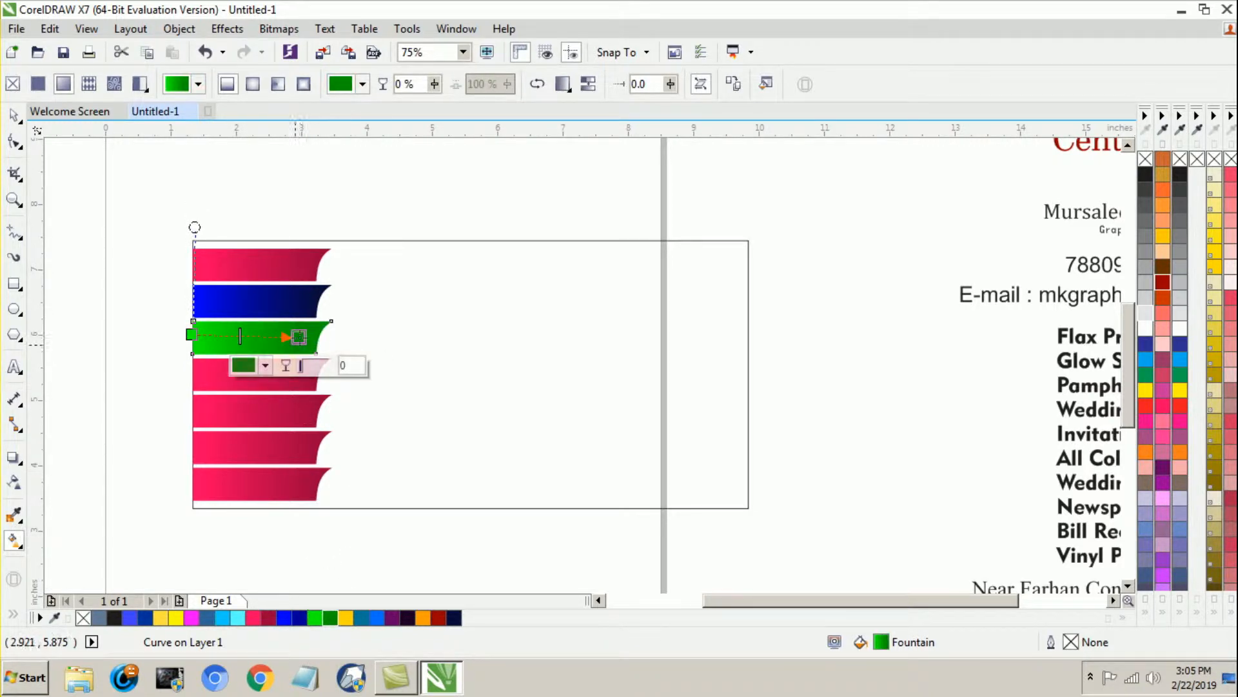
# Step: Recolour the fourth banner's gradient to run from golden yellow on the left to orange on the right
pyautogui.click(235, 390)
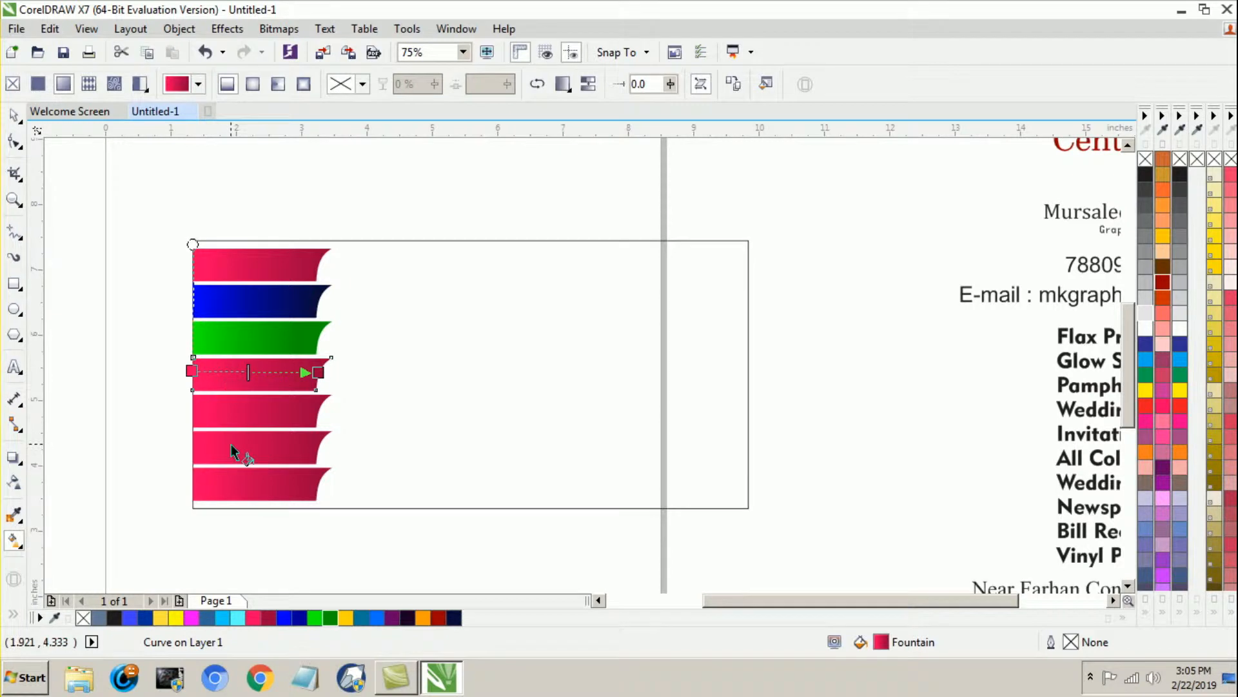
pyautogui.click(191, 371)
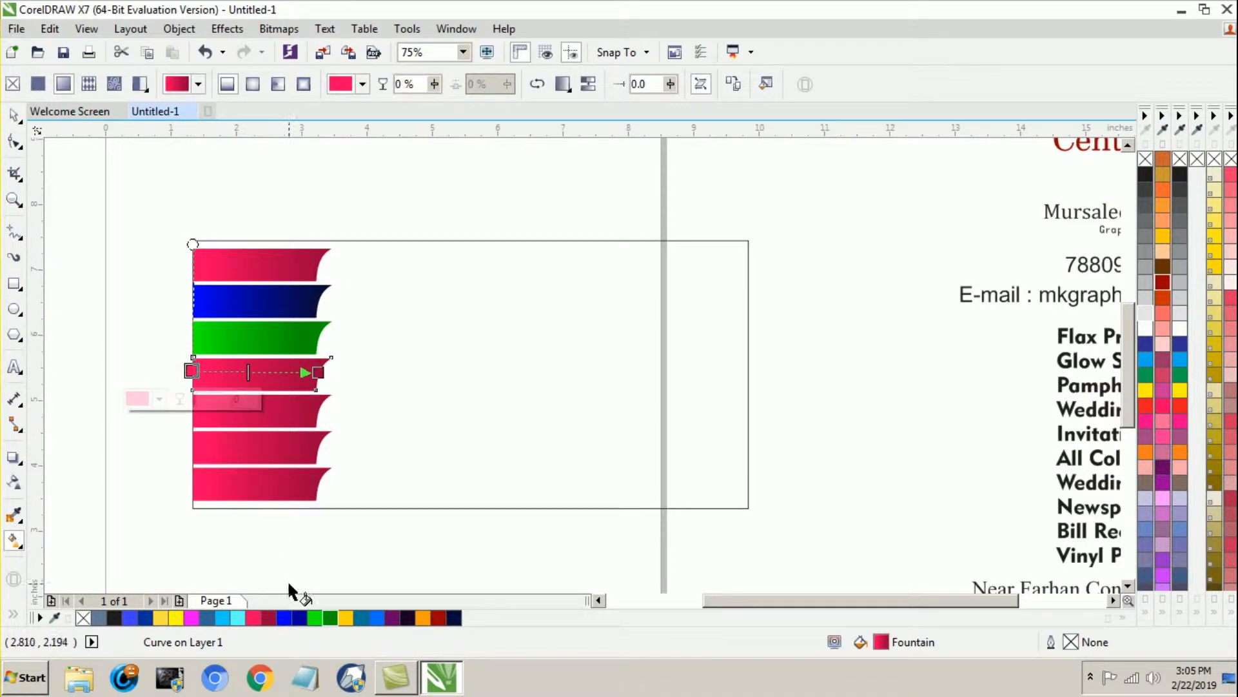
pyautogui.click(345, 619)
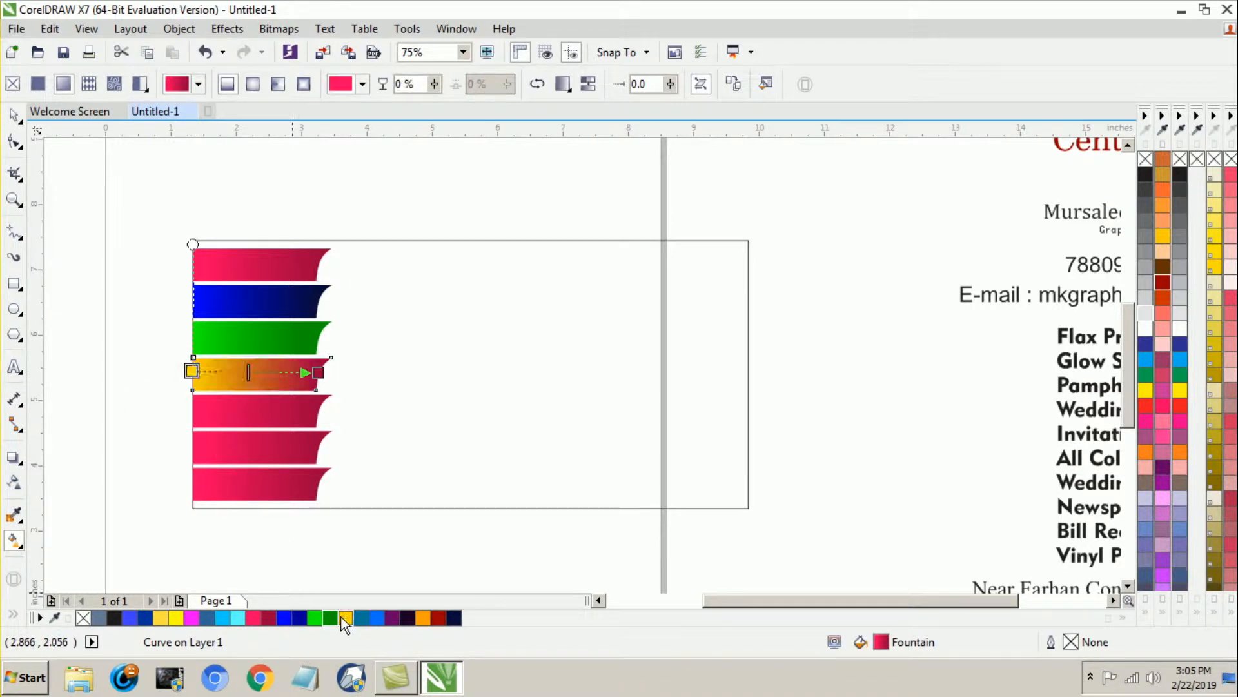
pyautogui.click(318, 372)
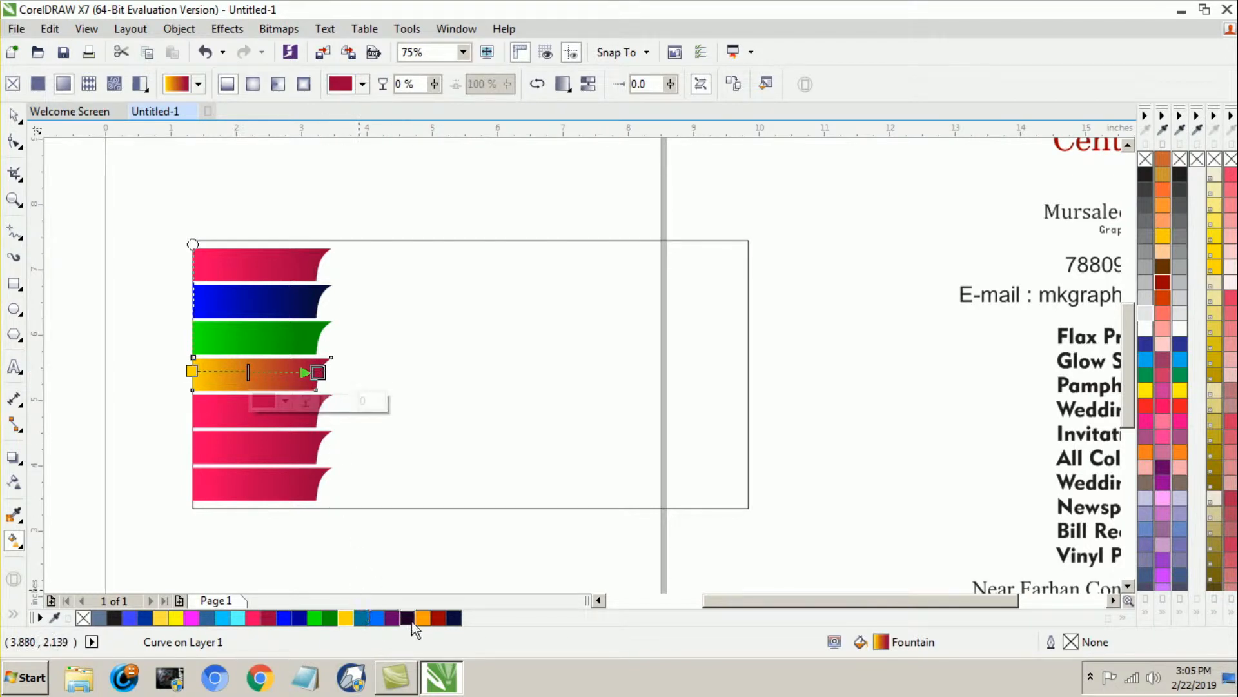
pyautogui.click(422, 618)
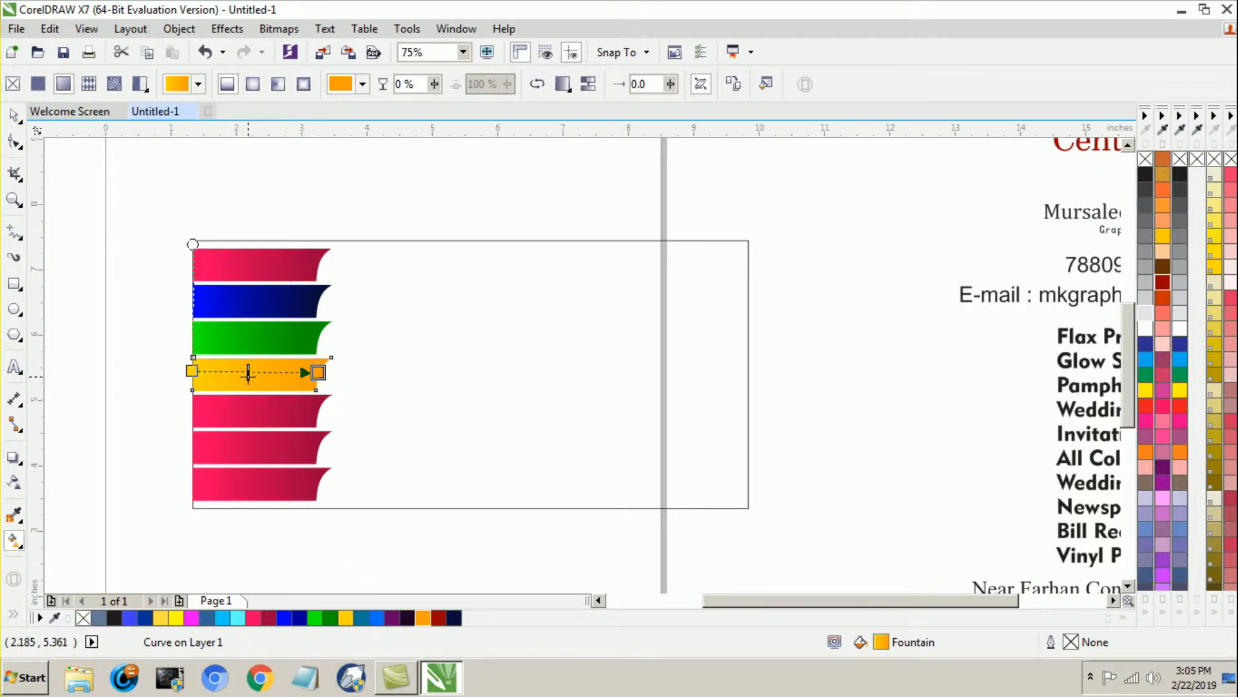
# Step: Recolour the sixth banner's gradient to run from light cyan on the left to sky blue on the right
pyautogui.click(225, 411)
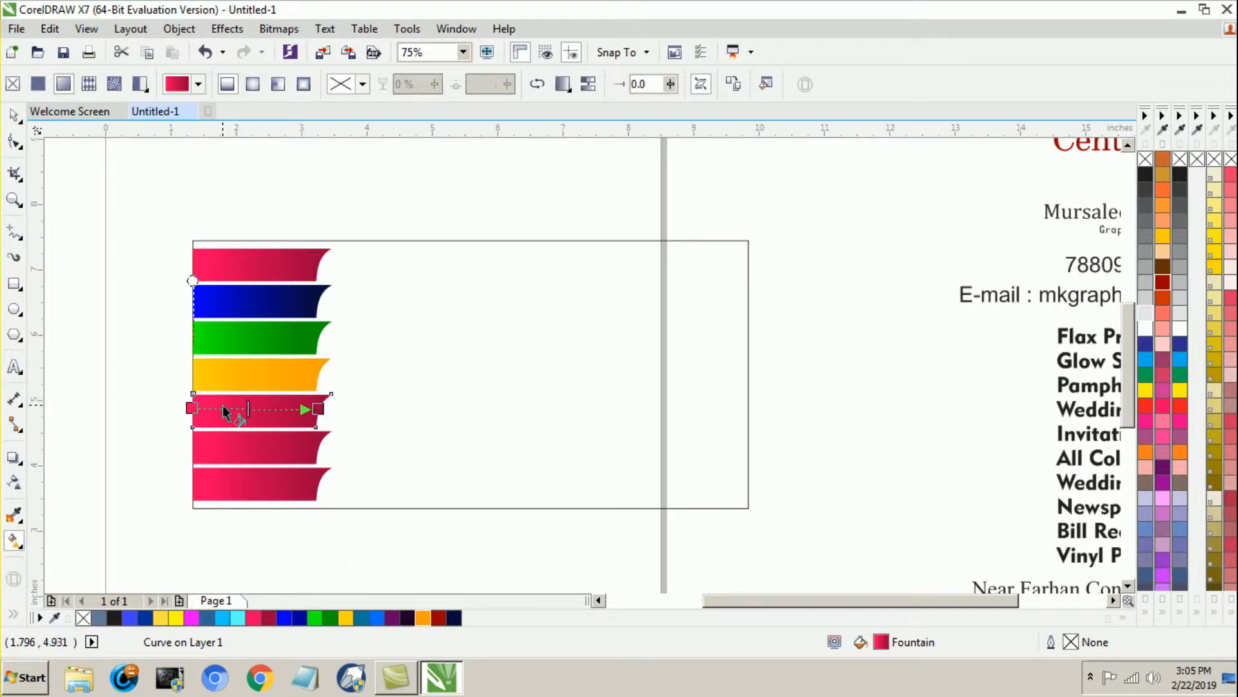
pyautogui.click(223, 447)
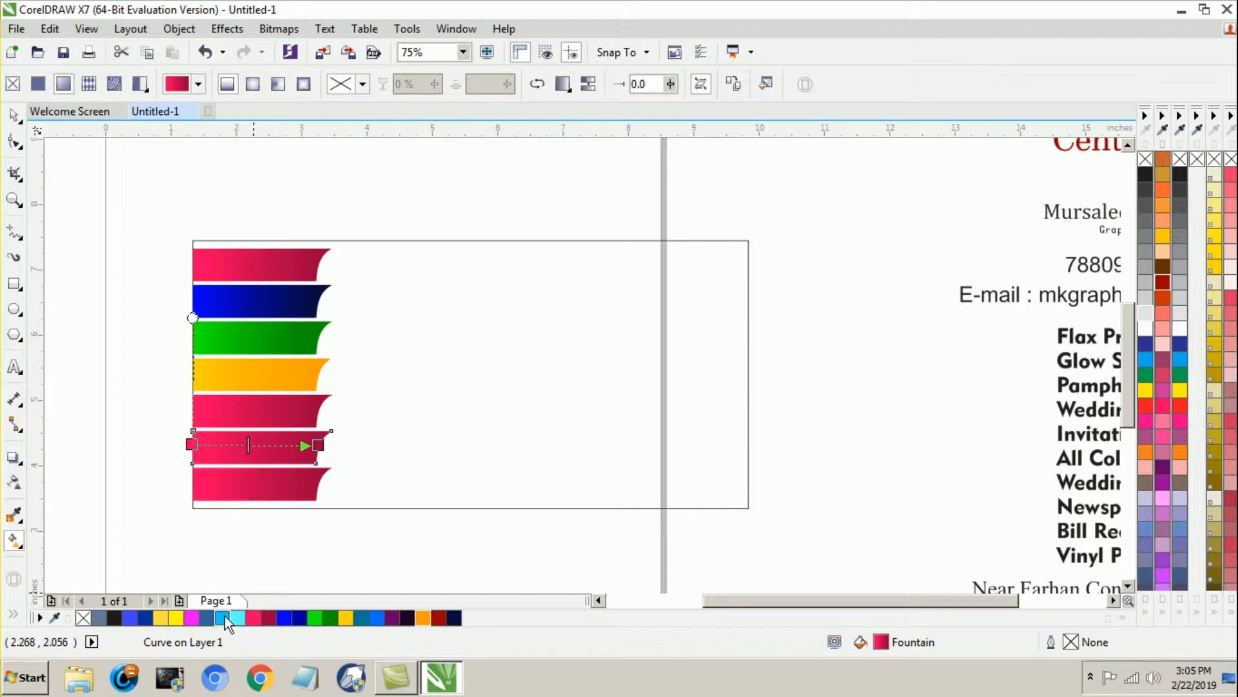
pyautogui.click(191, 443)
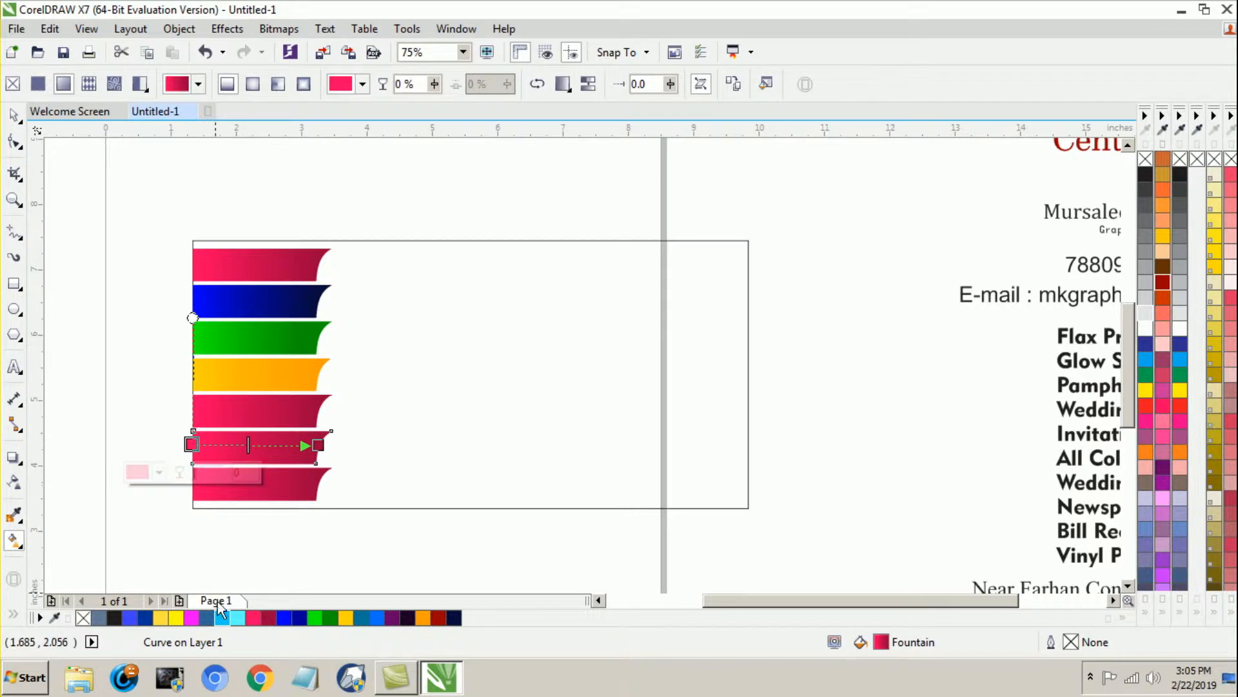
pyautogui.click(222, 617)
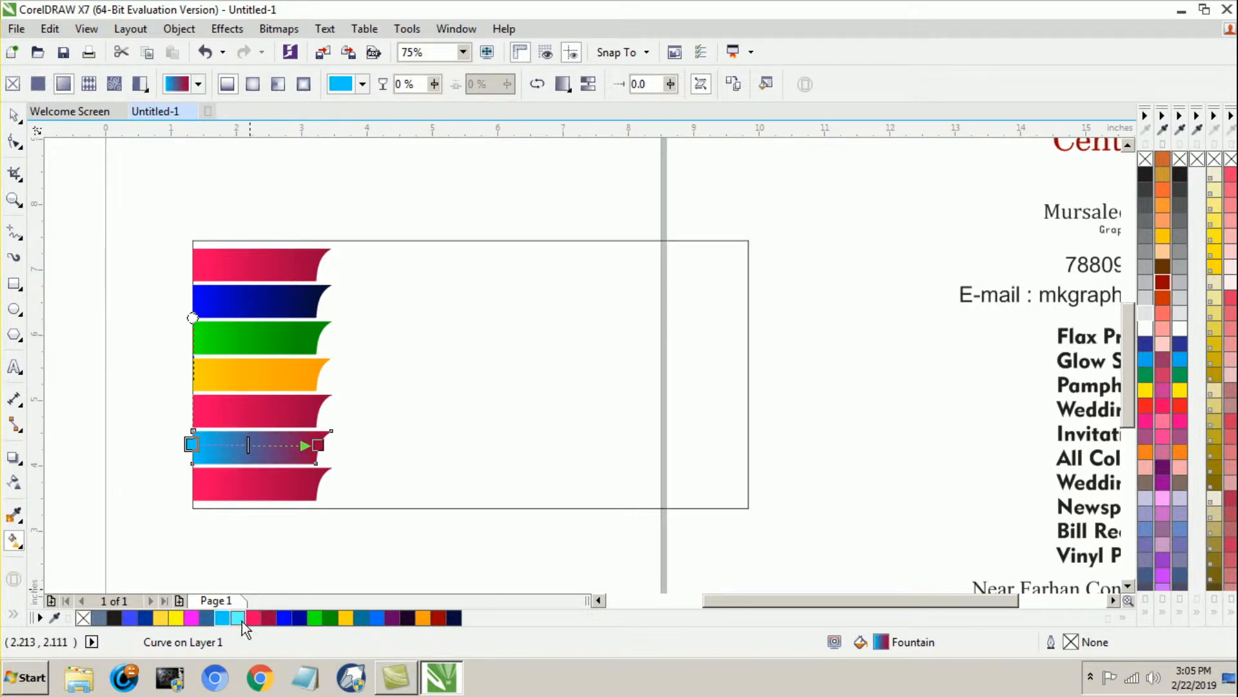
pyautogui.click(242, 621)
pyautogui.click(318, 445)
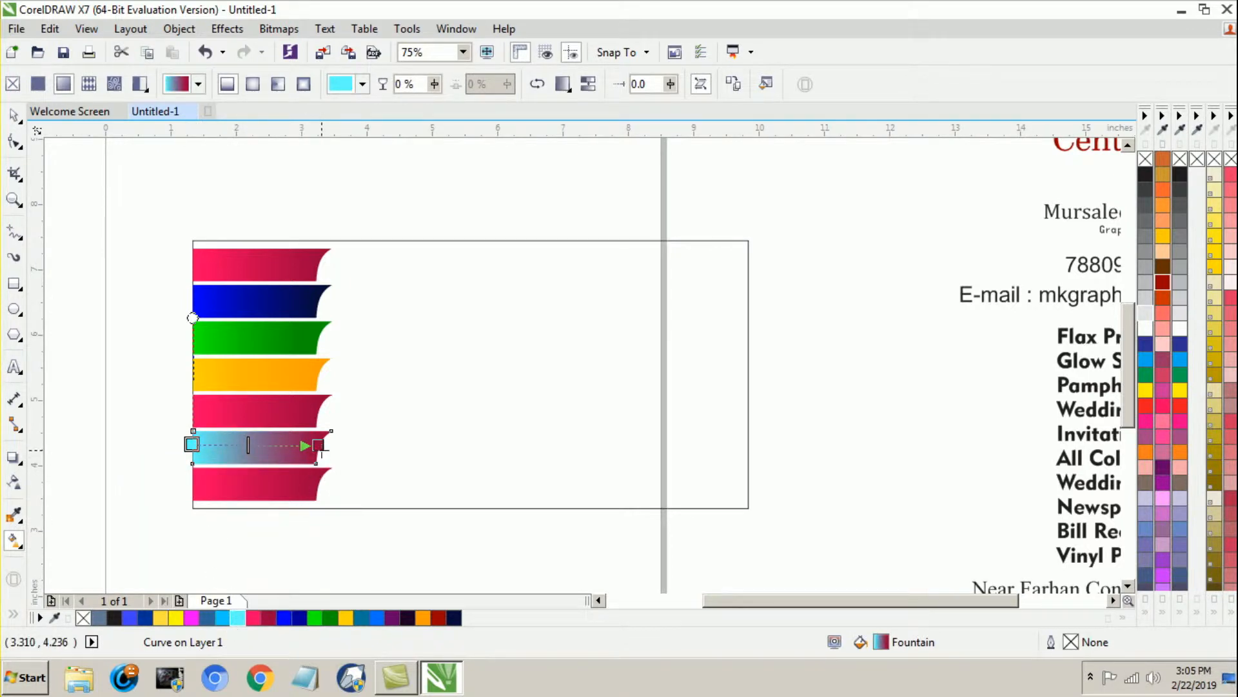
pyautogui.click(220, 616)
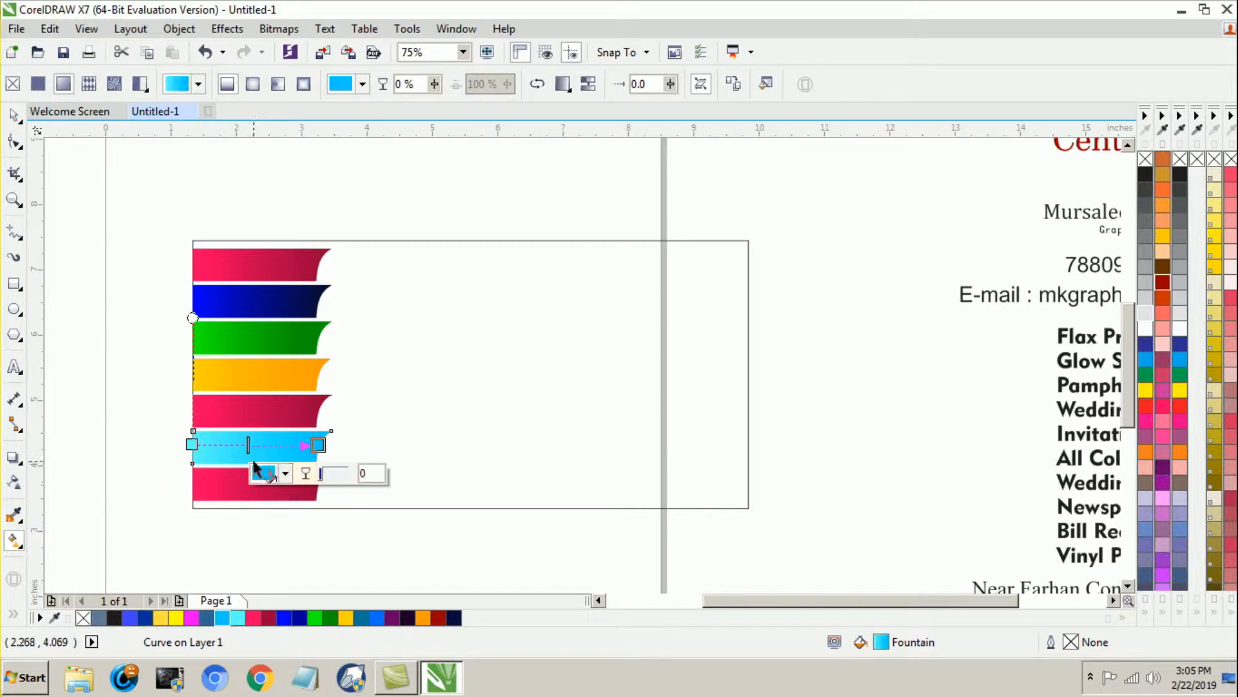
# Step: Recolour the bottom banner's gradient to run from Plum on the left to very dark purple on the right
pyautogui.click(220, 484)
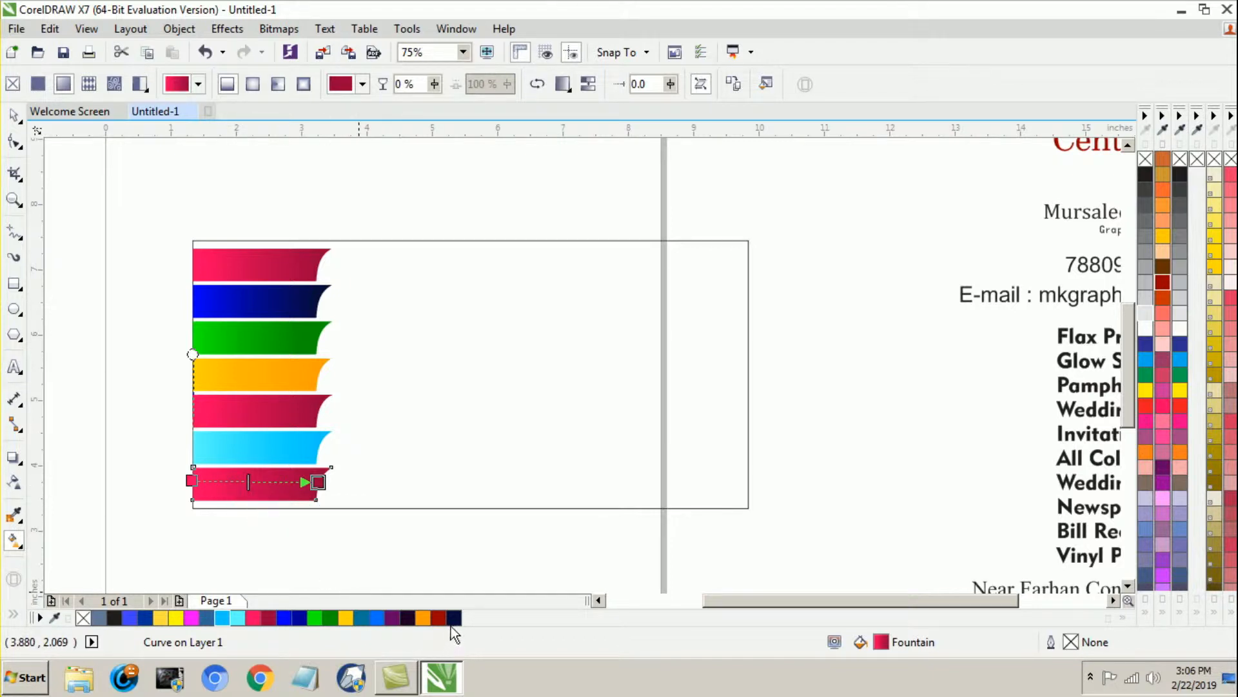
pyautogui.click(191, 481)
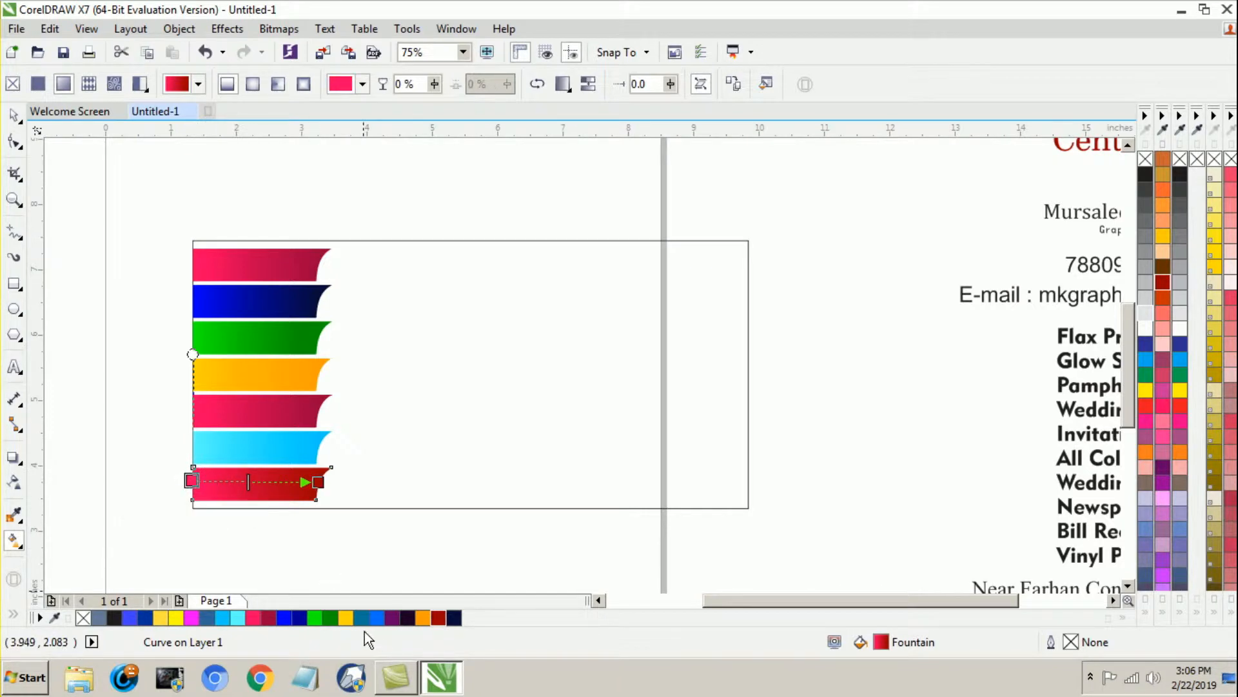
pyautogui.click(398, 621)
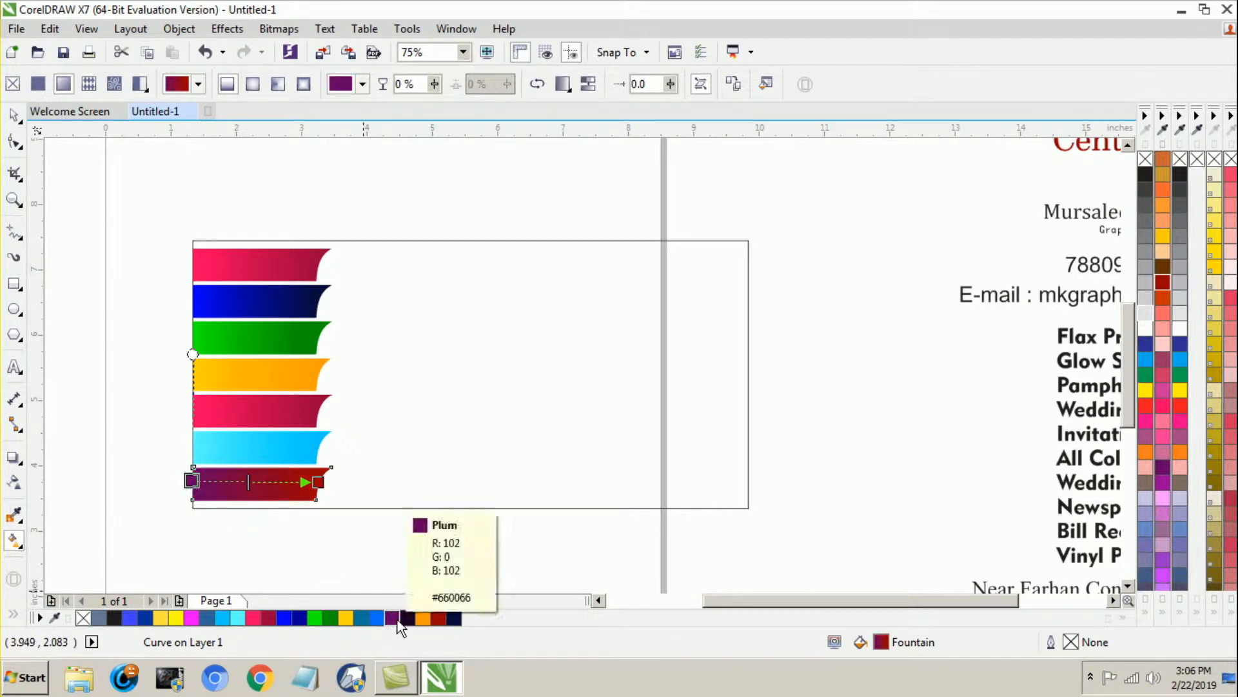
pyautogui.click(318, 481)
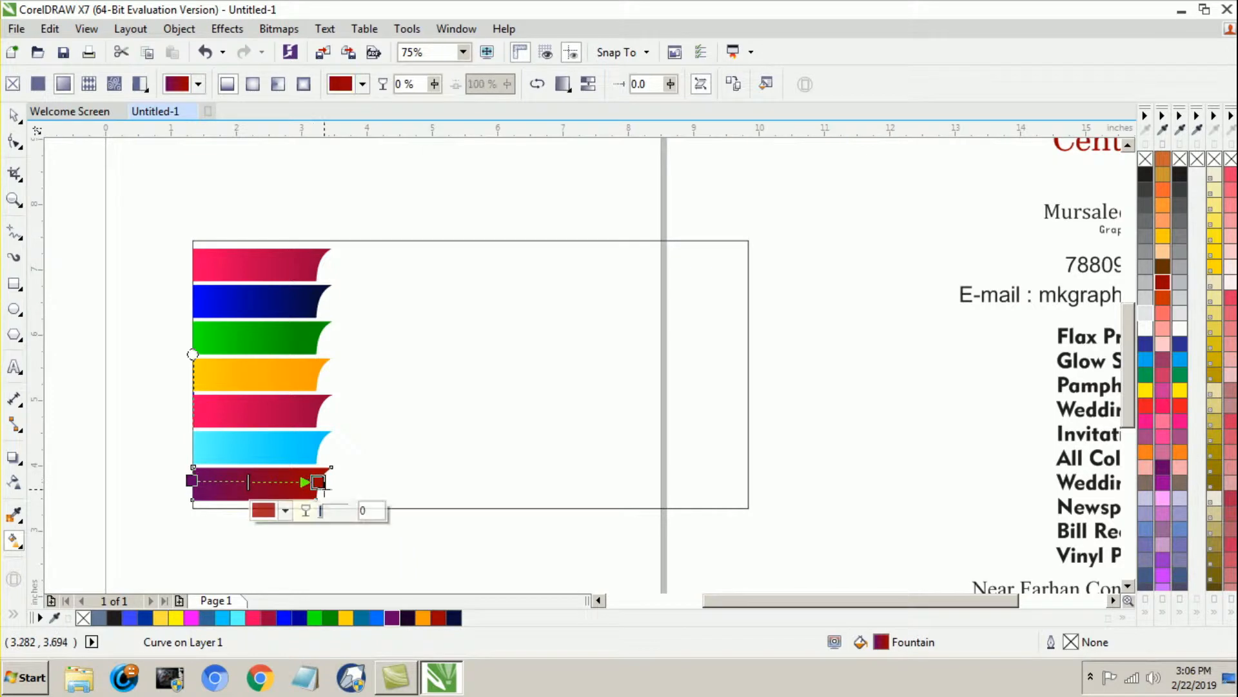
pyautogui.click(404, 620)
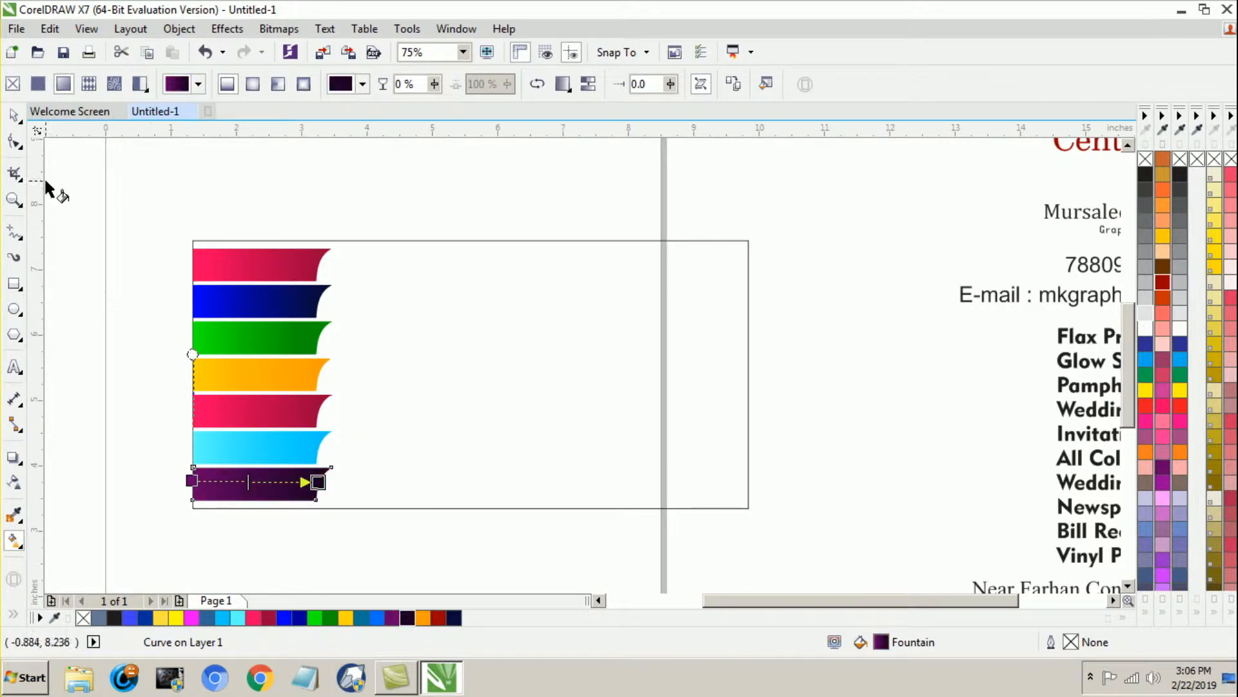
# Step: Make horizontally mirrored copies of the bottom three banners and align them to the right edge of the outer rectangle
pyautogui.click(14, 115)
pyautogui.click(91, 232)
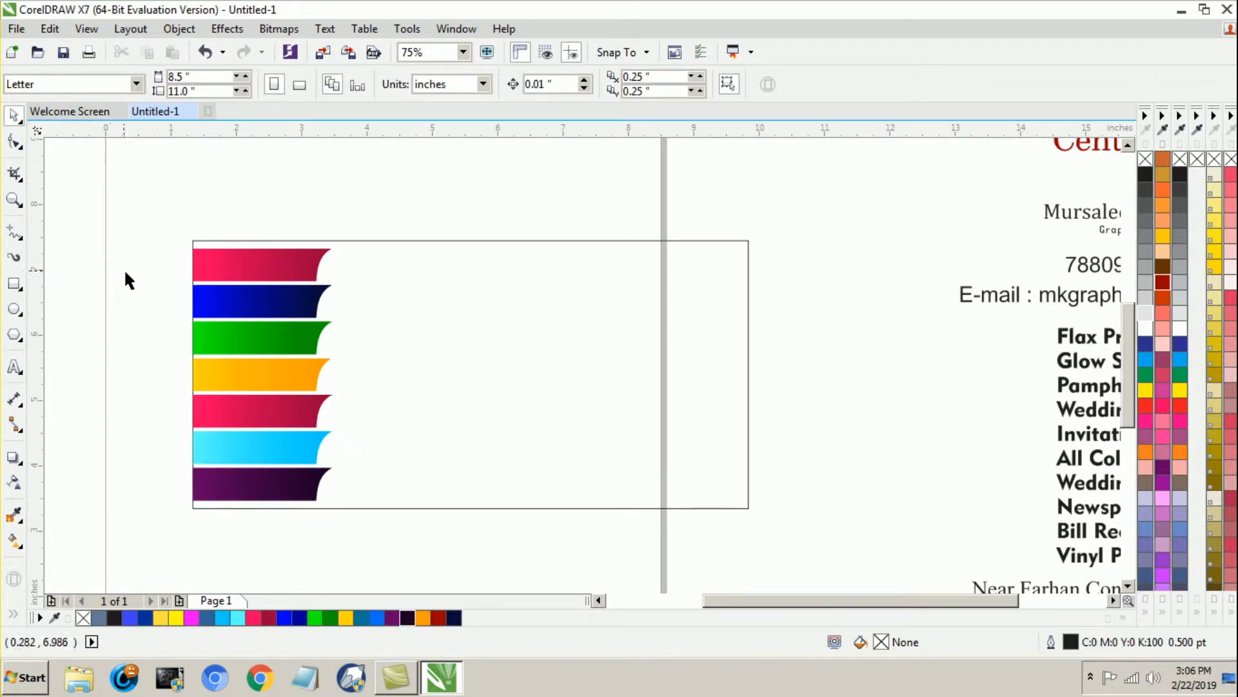
pyautogui.moveTo(170, 385); pyautogui.dragTo(361, 523)
pyautogui.moveTo(182, 448); pyautogui.dragTo(390, 439)
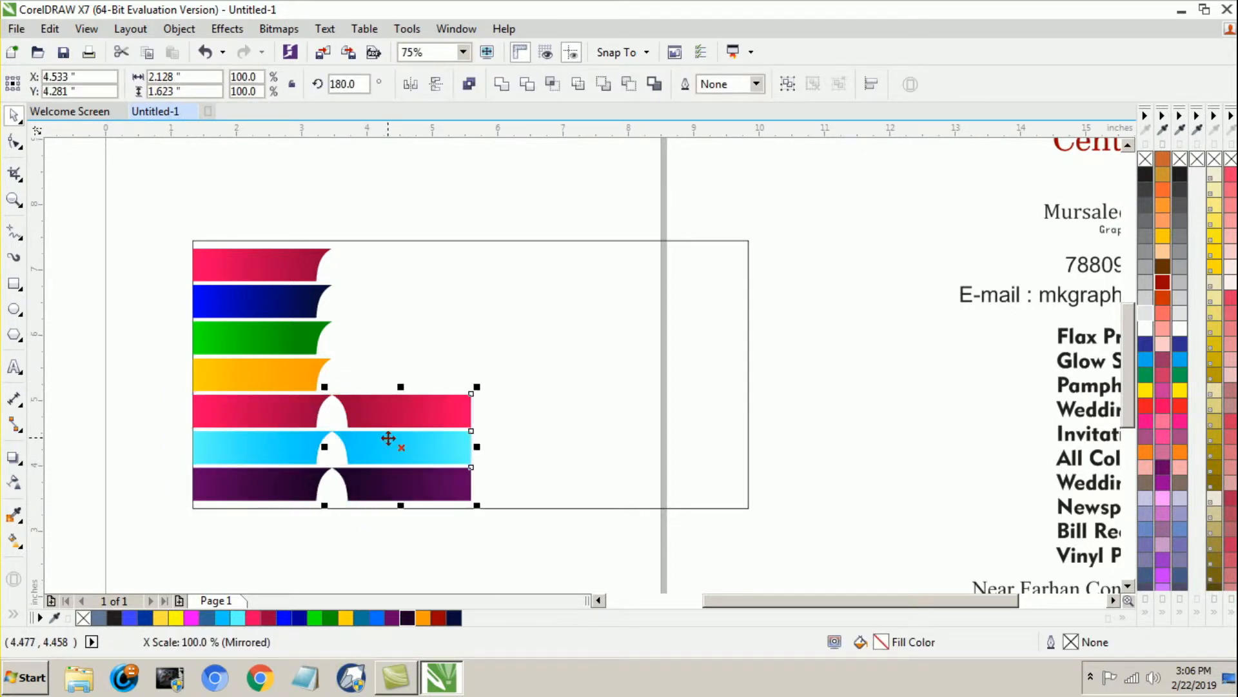
pyautogui.keyDown('shift'); pyautogui.click(563, 411); pyautogui.keyUp('shift')
pyautogui.press('r')
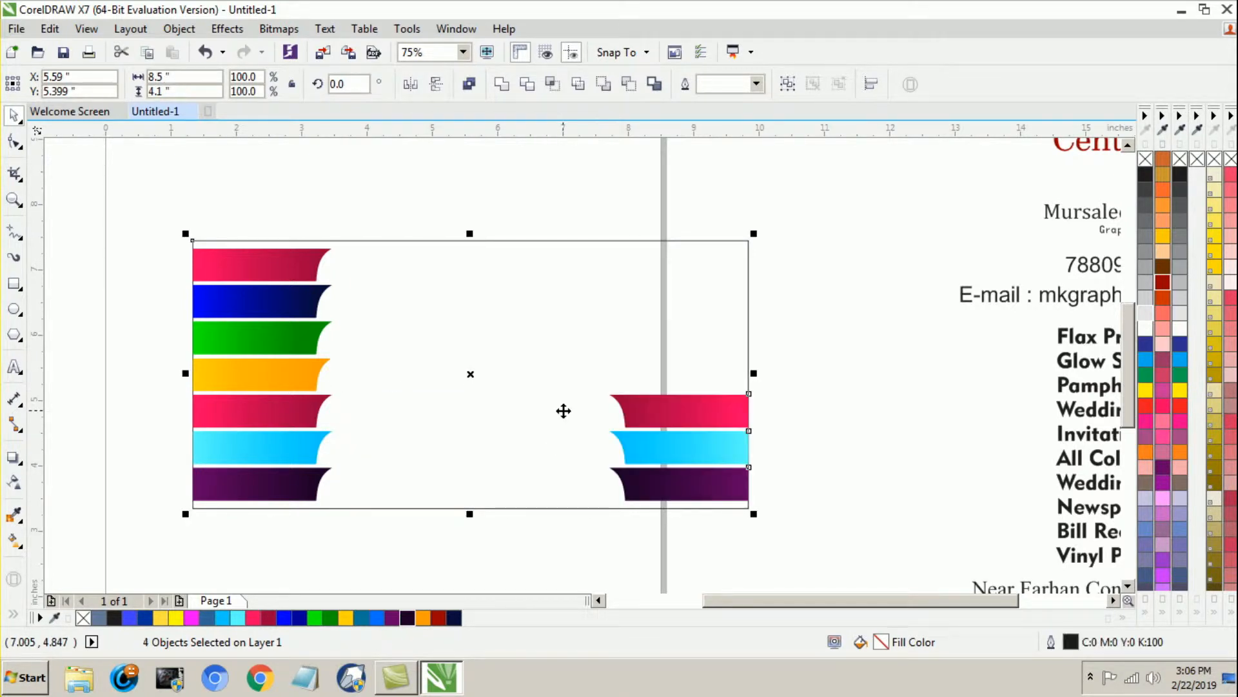
pyautogui.click(627, 542)
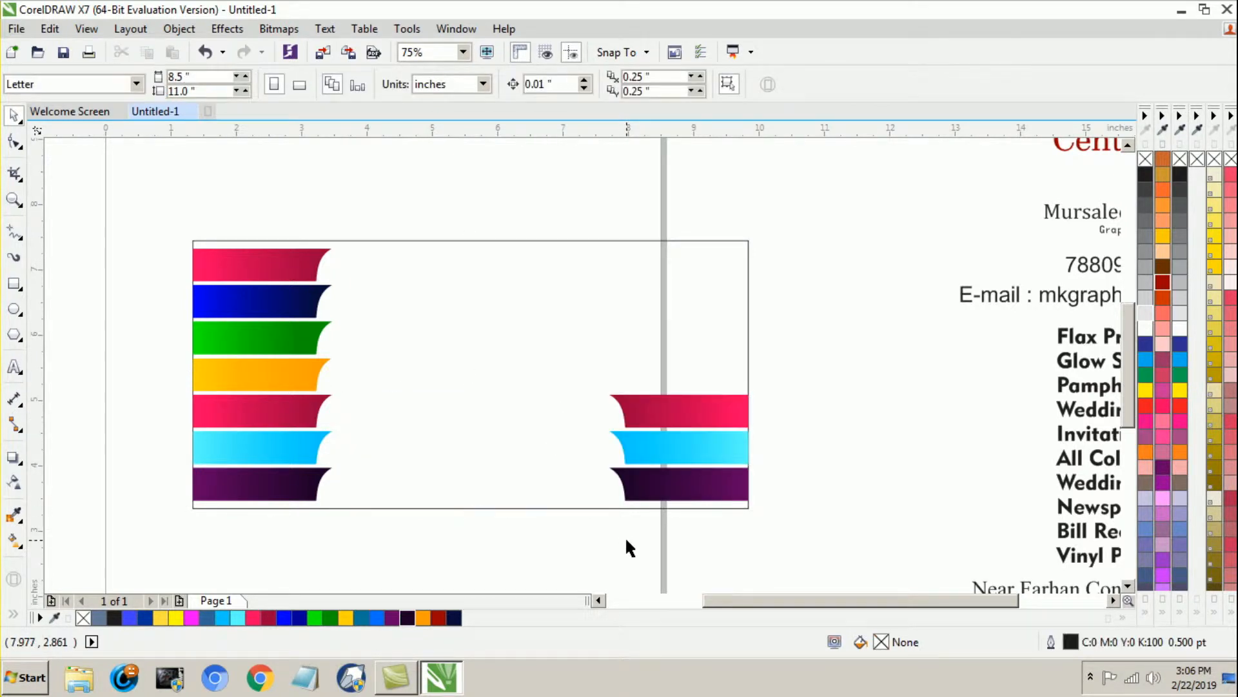
# Step: Apply the fourth banner's yellow-to-orange gradient to the lowest mirrored banner, with orange at its curved end
pyautogui.click(711, 492)
pyautogui.moveTo(290, 368); pyautogui.dragTo(675, 482)
pyautogui.click(460, 548)
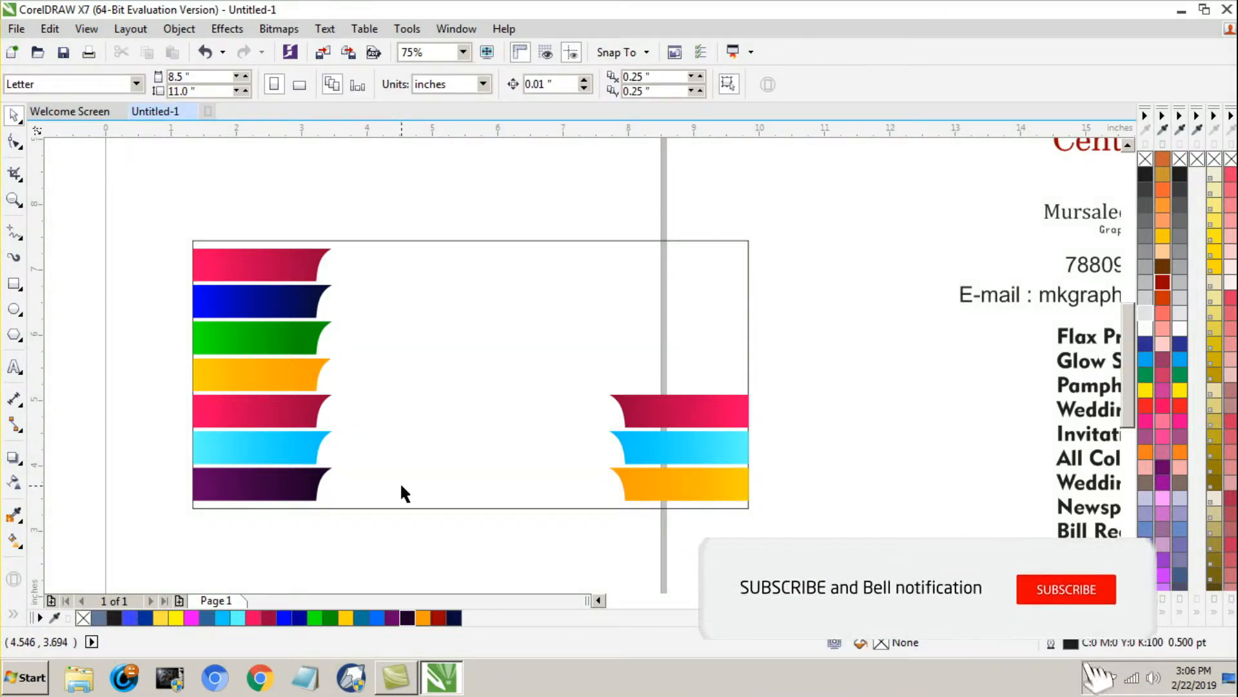
# Step: Move the whole block of business text beside the page closer to the banner rectangle
pyautogui.scroll(-1, 410, 439)
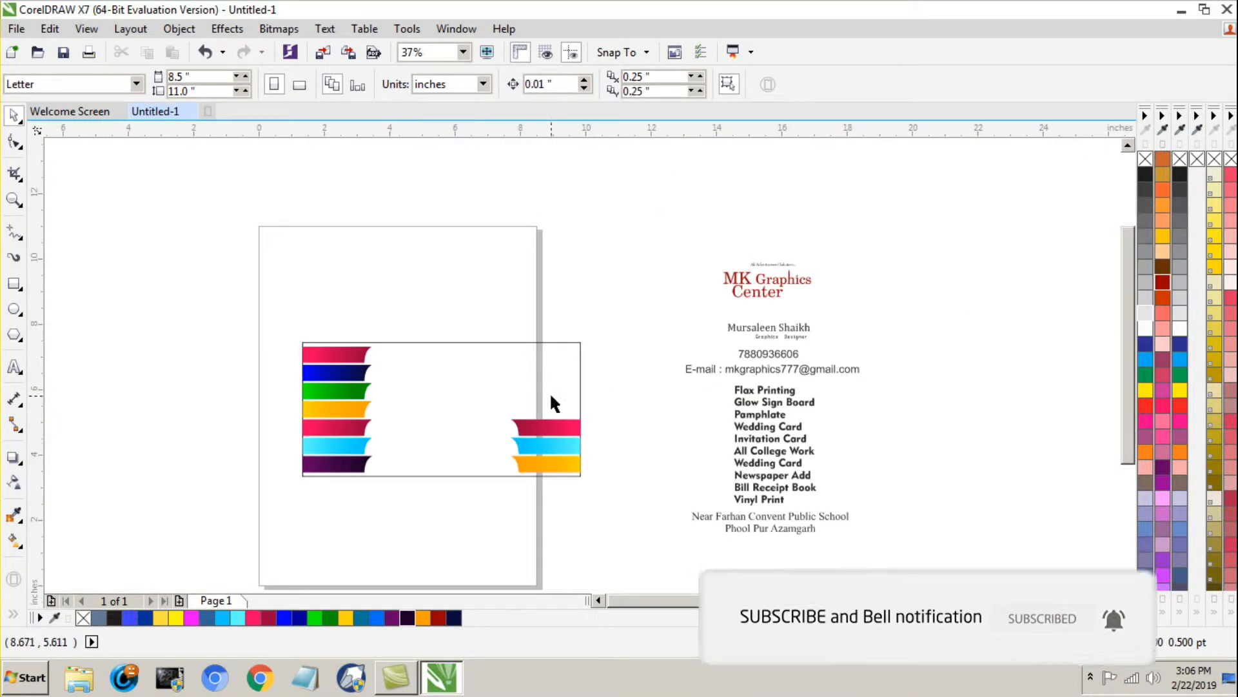
pyautogui.scroll(1, 806, 284)
pyautogui.scroll(-1, 809, 282)
pyautogui.moveTo(673, 211); pyautogui.dragTo(882, 558)
pyautogui.moveTo(791, 406); pyautogui.dragTo(698, 415)
# Step: Move the "MK Graphics Center" heading and its tagline together into the middle of the banner rectangle
pyautogui.click(602, 214)
pyautogui.moveTo(597, 204); pyautogui.dragTo(706, 324)
pyautogui.moveTo(645, 269); pyautogui.dragTo(431, 371)
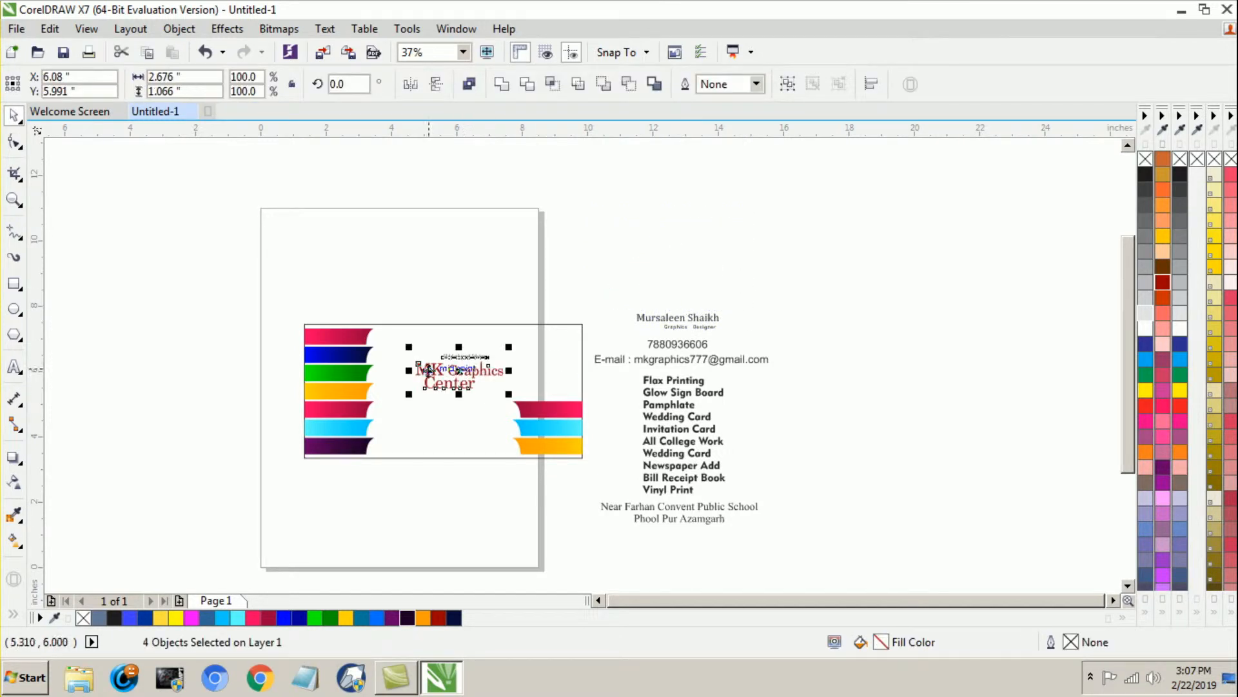
# Step: Separate the heading lines by shifting "MK Graphics" left and moving "Center" down beneath it
pyautogui.click(13, 200)
pyautogui.moveTo(291, 313); pyautogui.dragTo(743, 530)
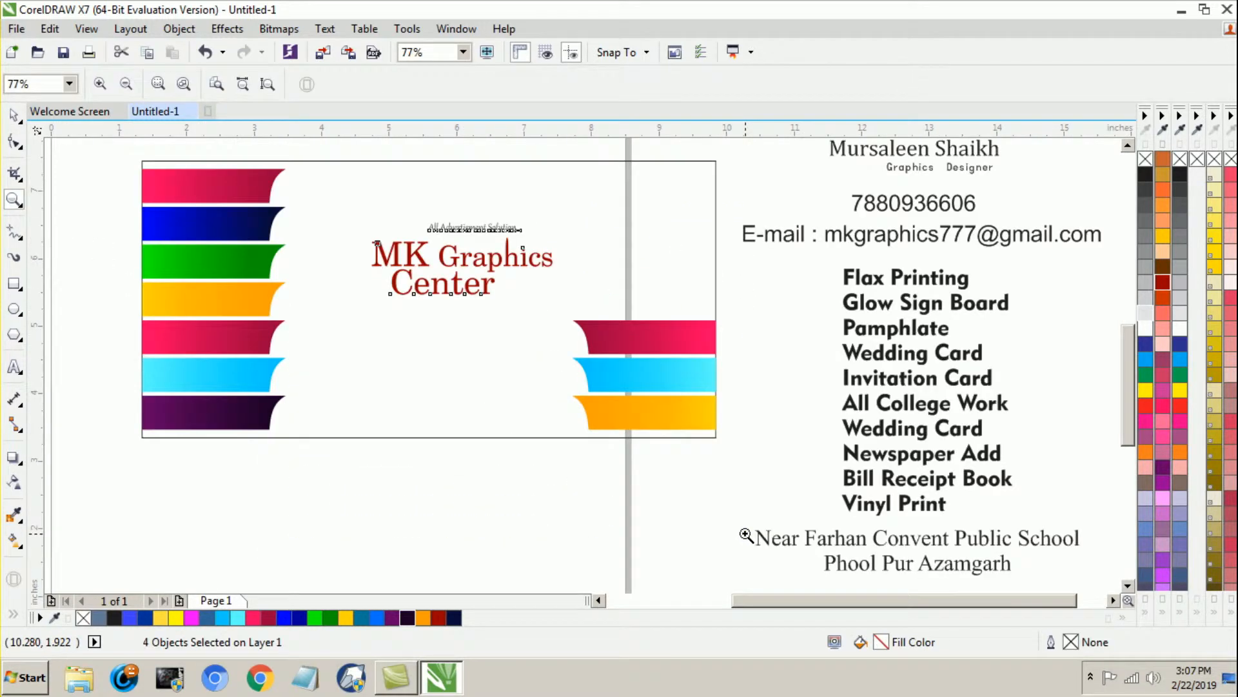
pyautogui.press('space')
pyautogui.click(332, 534)
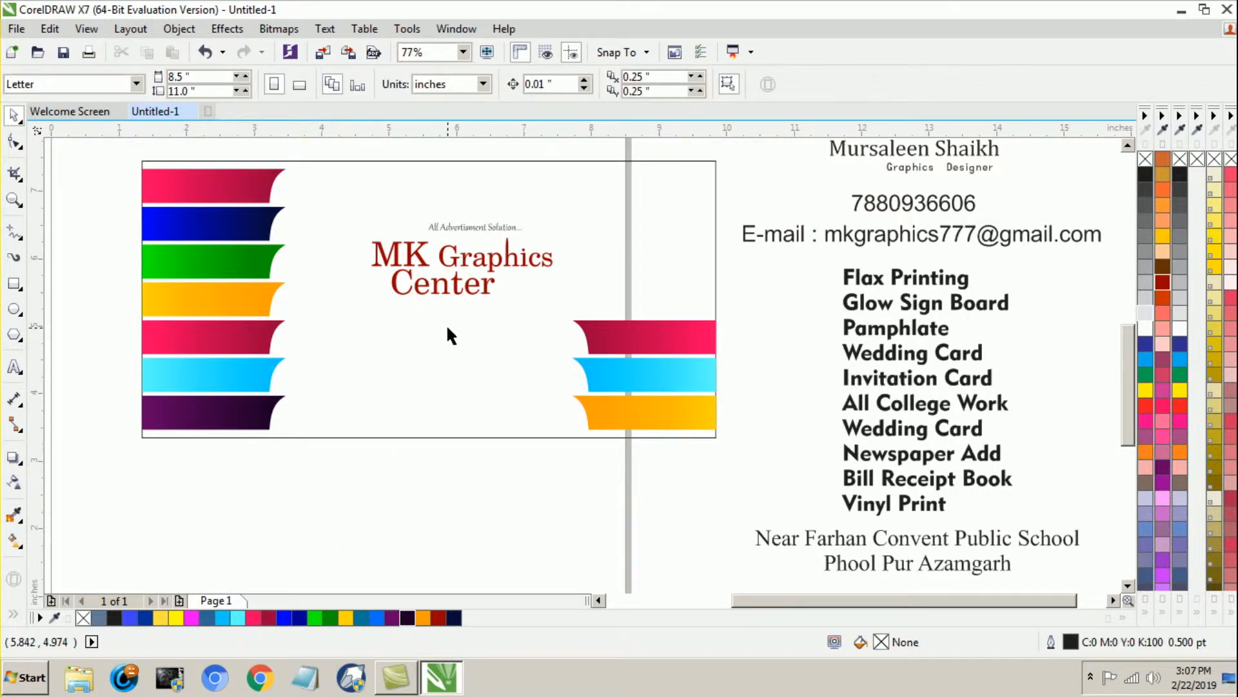
pyautogui.moveTo(461, 258); pyautogui.dragTo(431, 261)
pyautogui.click(415, 306)
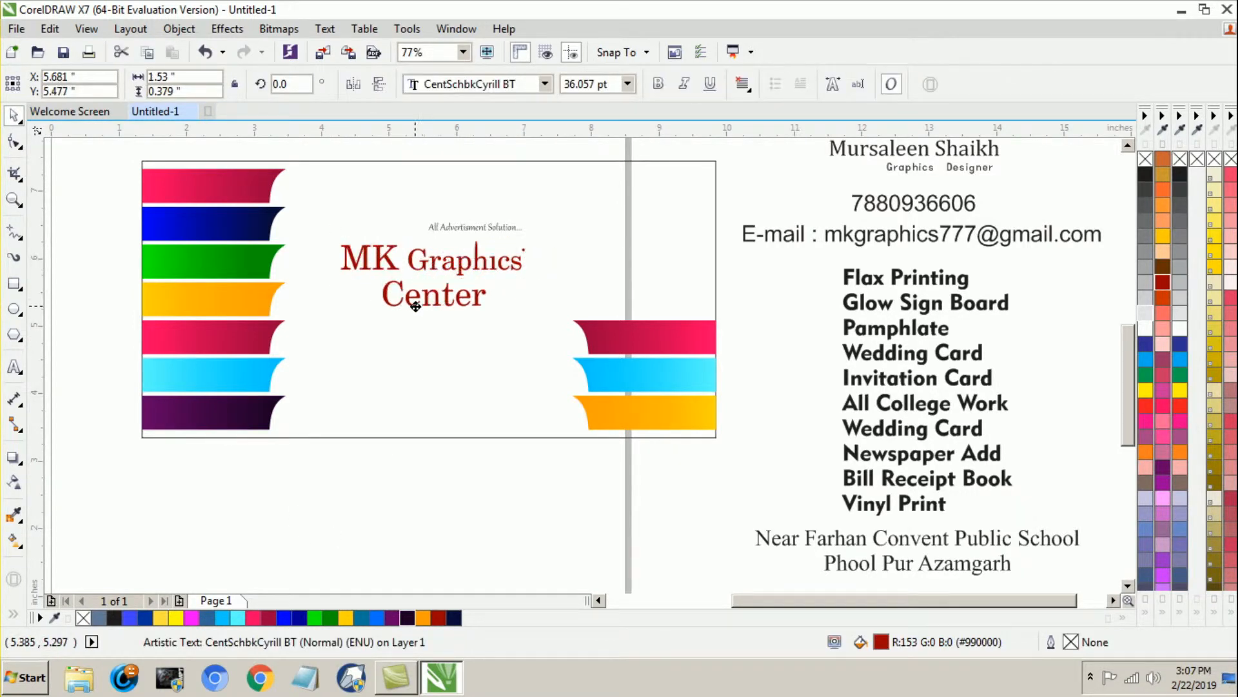
pyautogui.moveTo(414, 307); pyautogui.dragTo(411, 321)
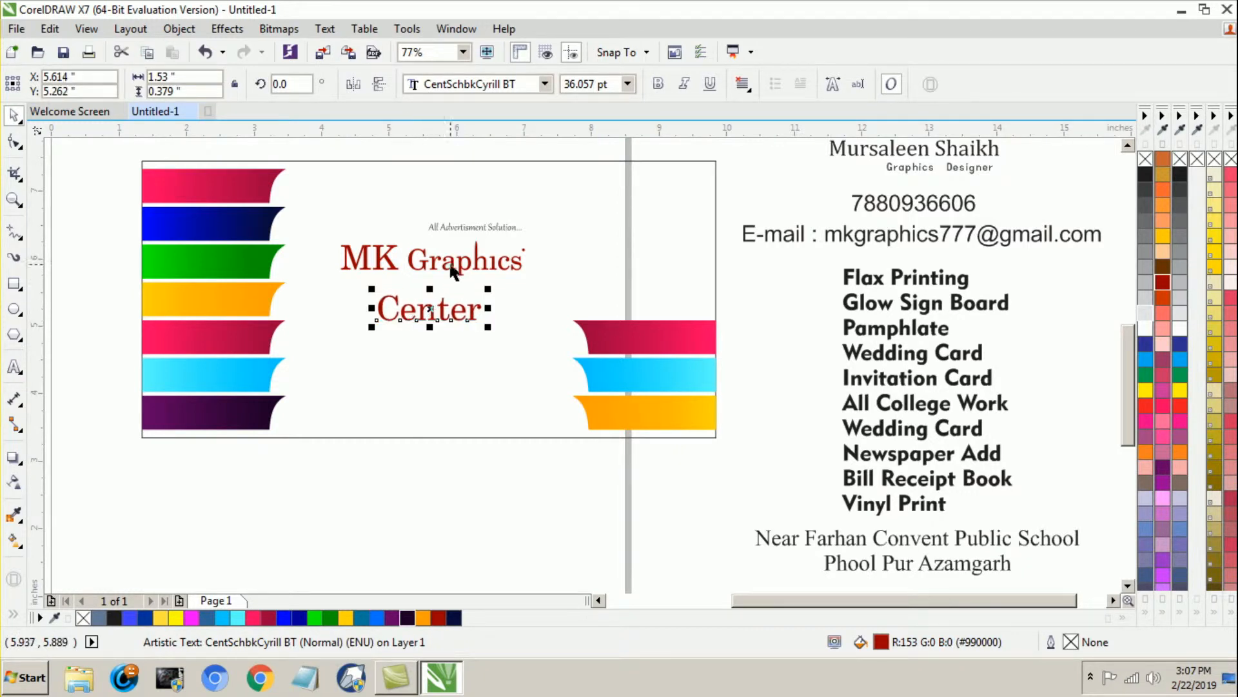
pyautogui.moveTo(424, 265); pyautogui.dragTo(407, 268)
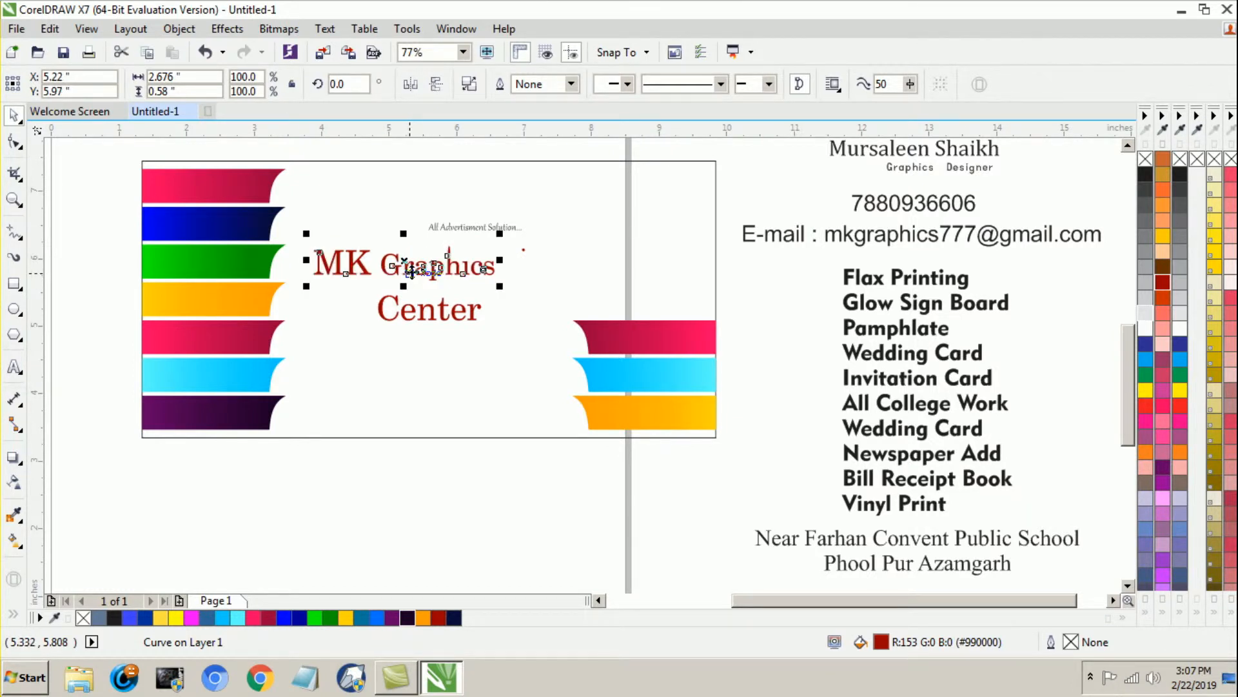
# Step: Enlarge "MK Graphics" to about 3.5 inches wide and reposition "Center" slightly lower and further right beneath it
pyautogui.moveTo(501, 288); pyautogui.dragTo(574, 317)
pyautogui.moveTo(563, 316); pyautogui.dragTo(556, 311)
pyautogui.click(424, 460)
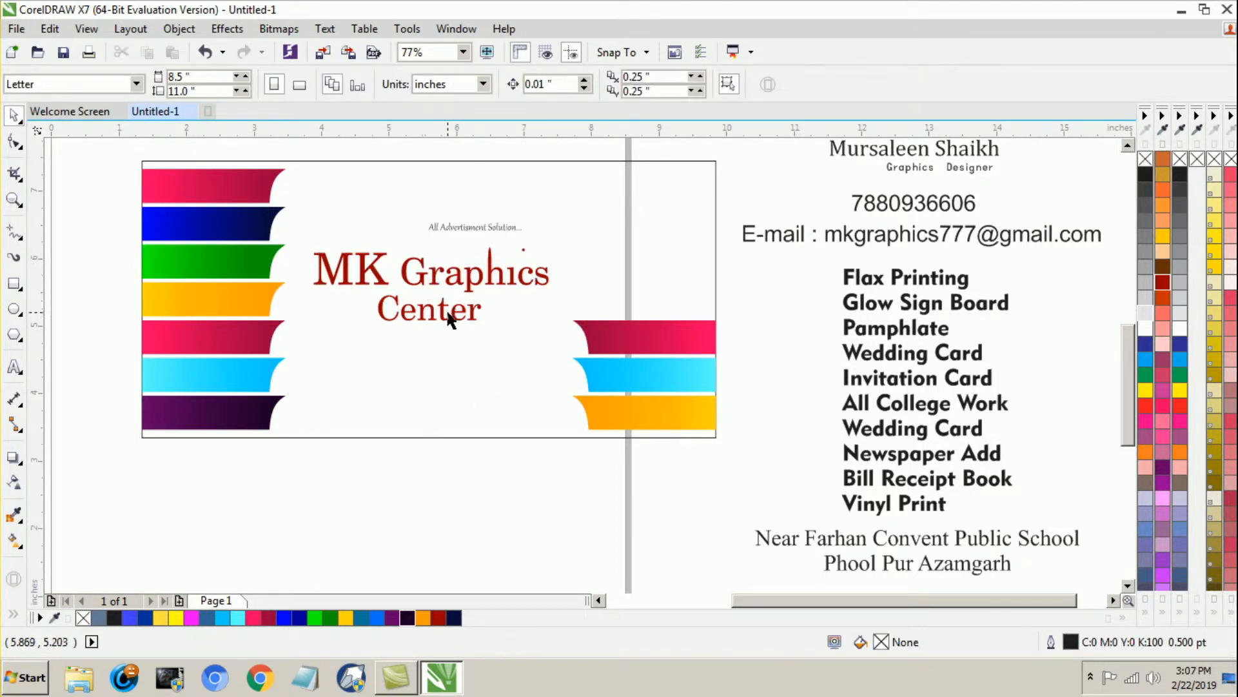
pyautogui.moveTo(445, 322)
pyautogui.mouseDown()
pyautogui.moveTo(474, 318)
pyautogui.moveTo(464, 325)
pyautogui.mouseUp()
pyautogui.click(455, 460)
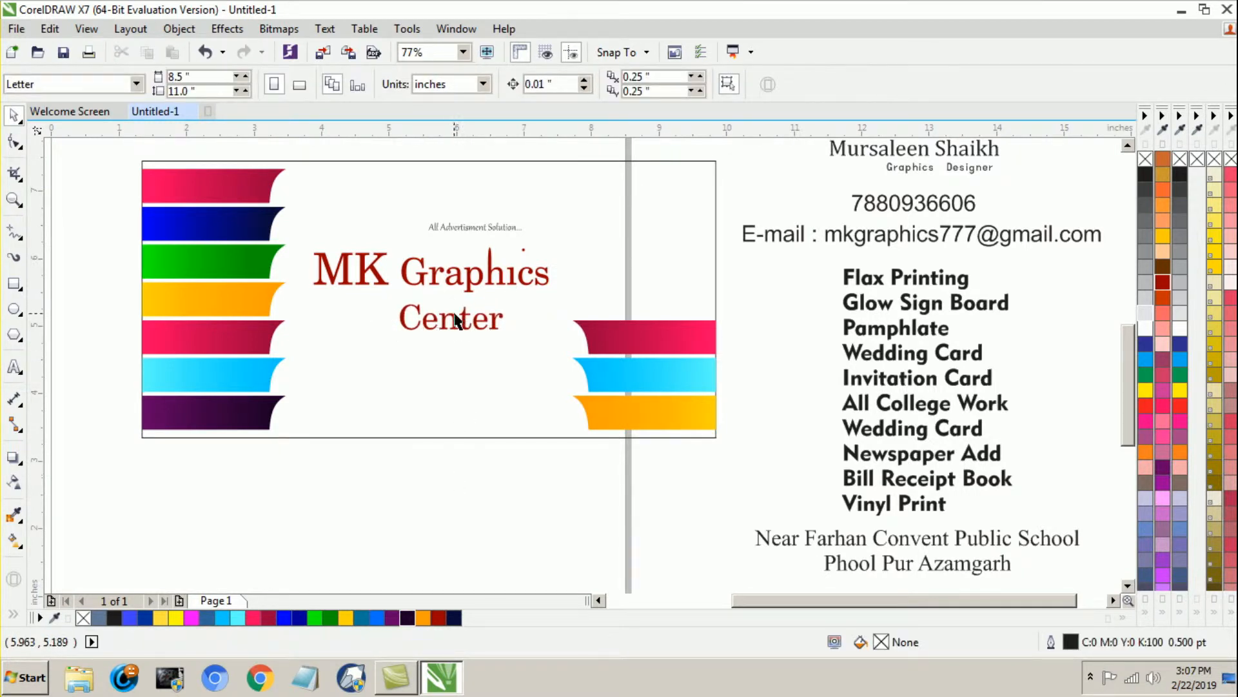
# Step: Move "Center" slightly up and left, closer beneath "MK Graphics"
pyautogui.moveTo(457, 326); pyautogui.dragTo(445, 320)
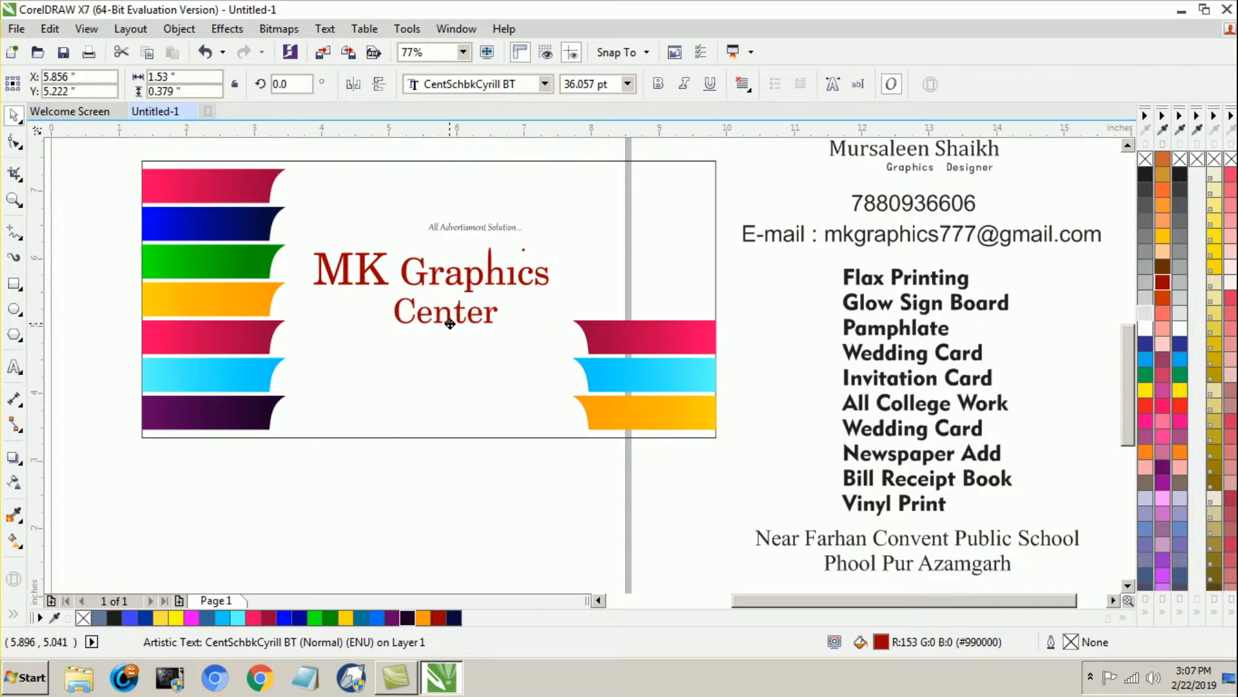
pyautogui.click(418, 491)
pyautogui.click(379, 274)
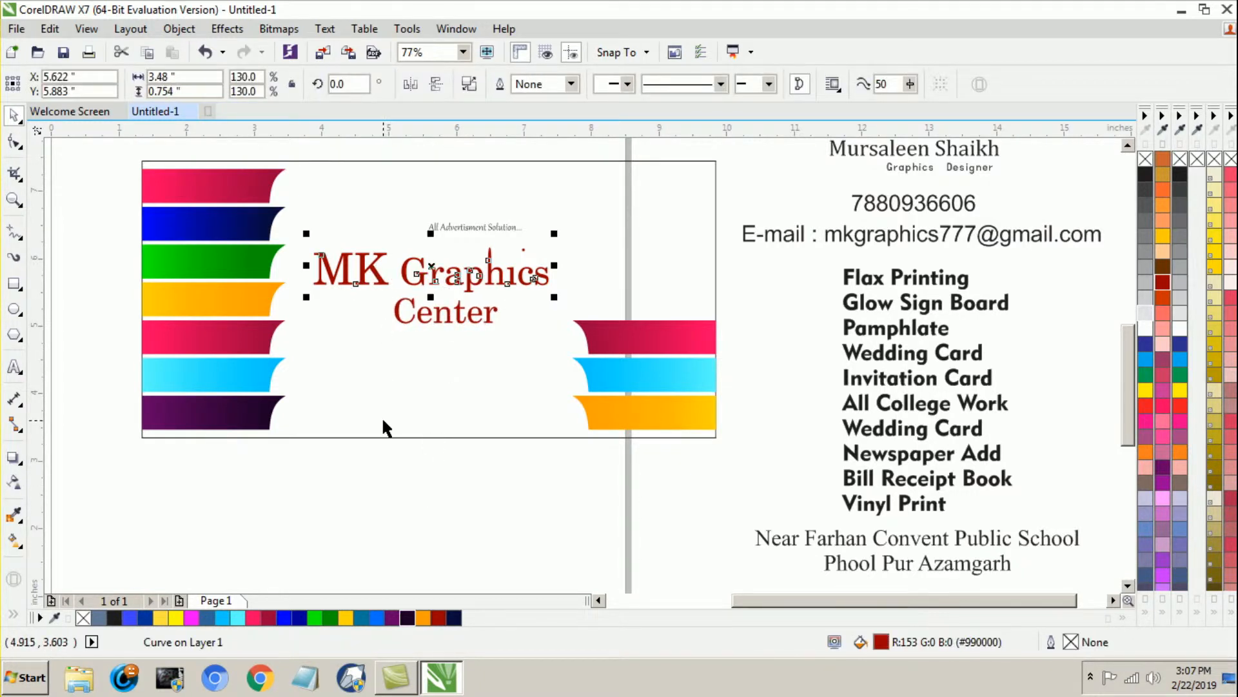
pyautogui.hotkey('ctrl', 'k')
pyautogui.click(398, 470)
pyautogui.click(366, 281)
pyautogui.click(400, 467)
pyautogui.click(372, 271)
pyautogui.click(14, 366)
pyautogui.click(361, 284)
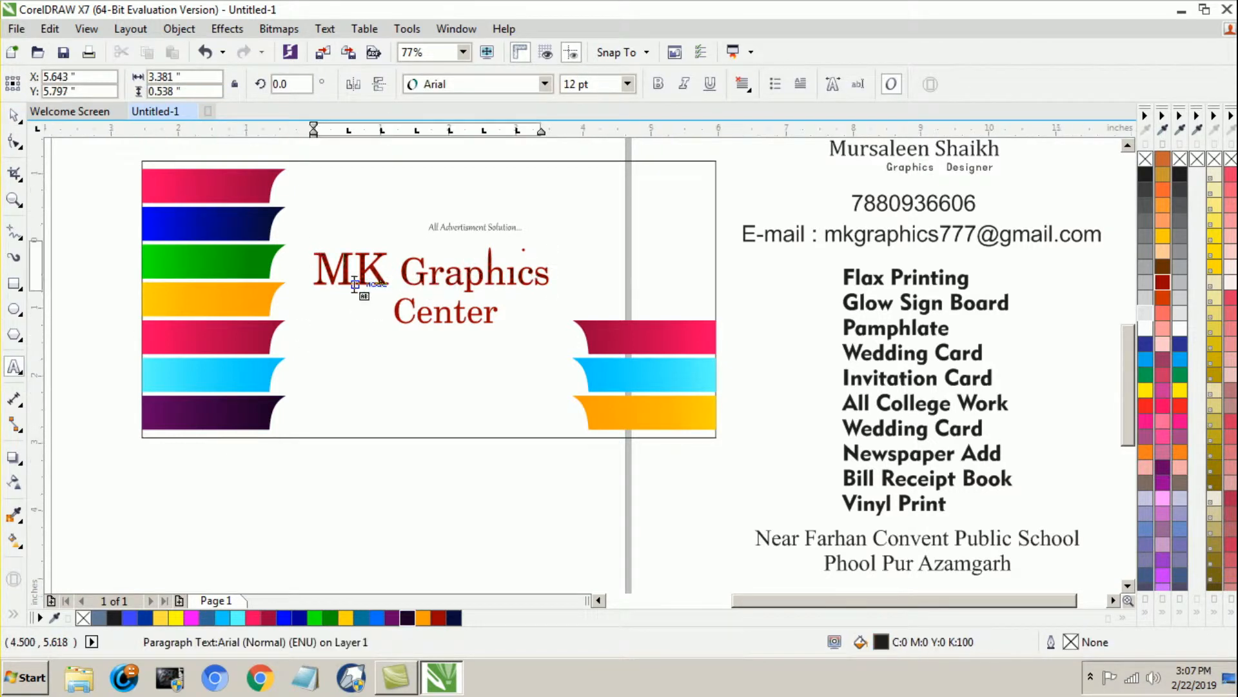
pyautogui.click(14, 116)
pyautogui.click(67, 223)
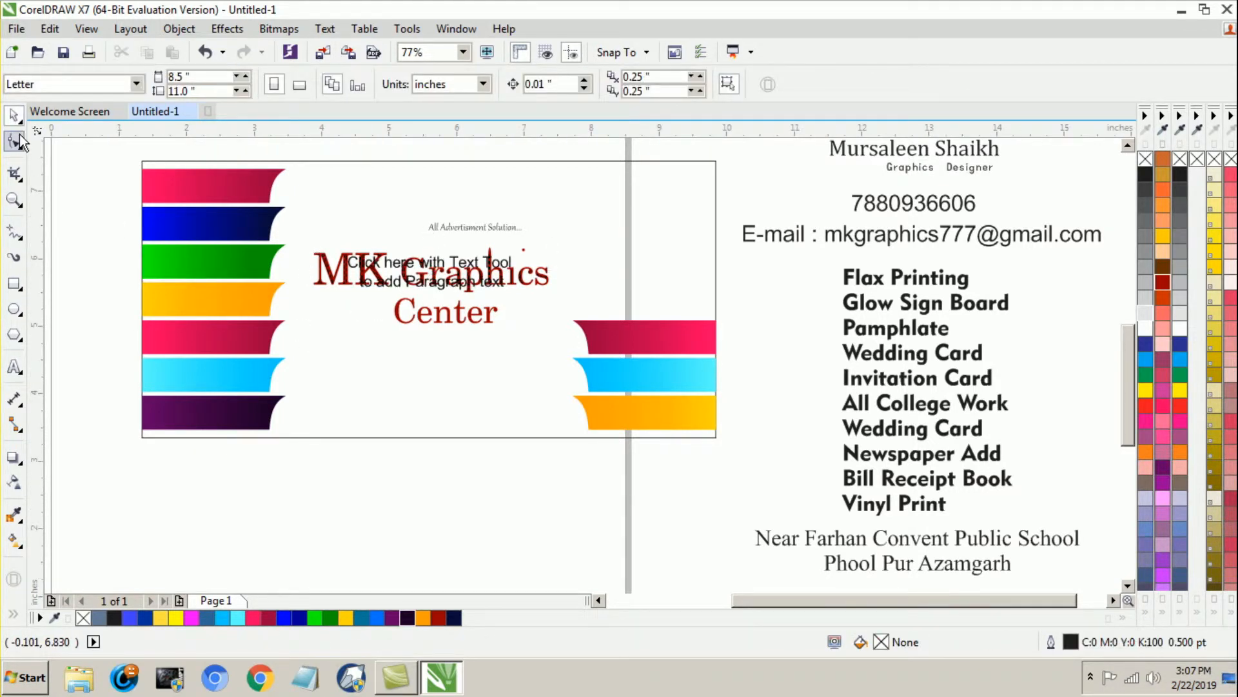
pyautogui.hotkey('ctrl', 'z')
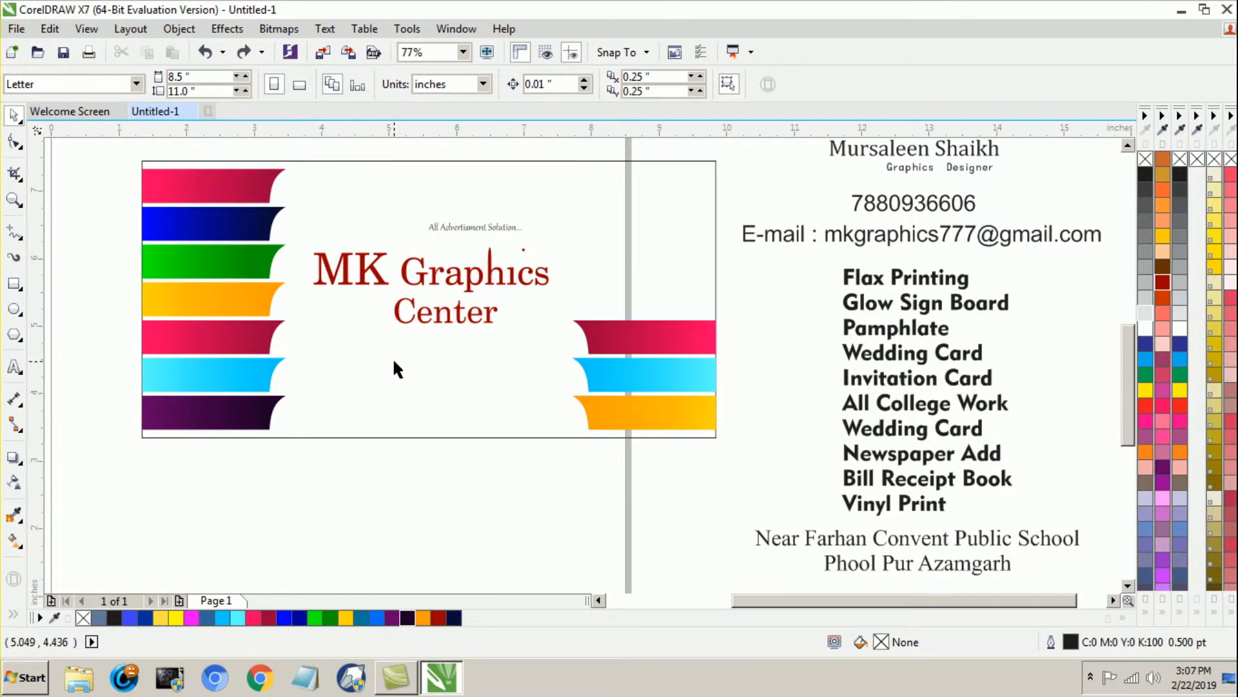
# Step: Recolor the "MK Graphics" lettering pink (#FF0066)
pyautogui.click(424, 281)
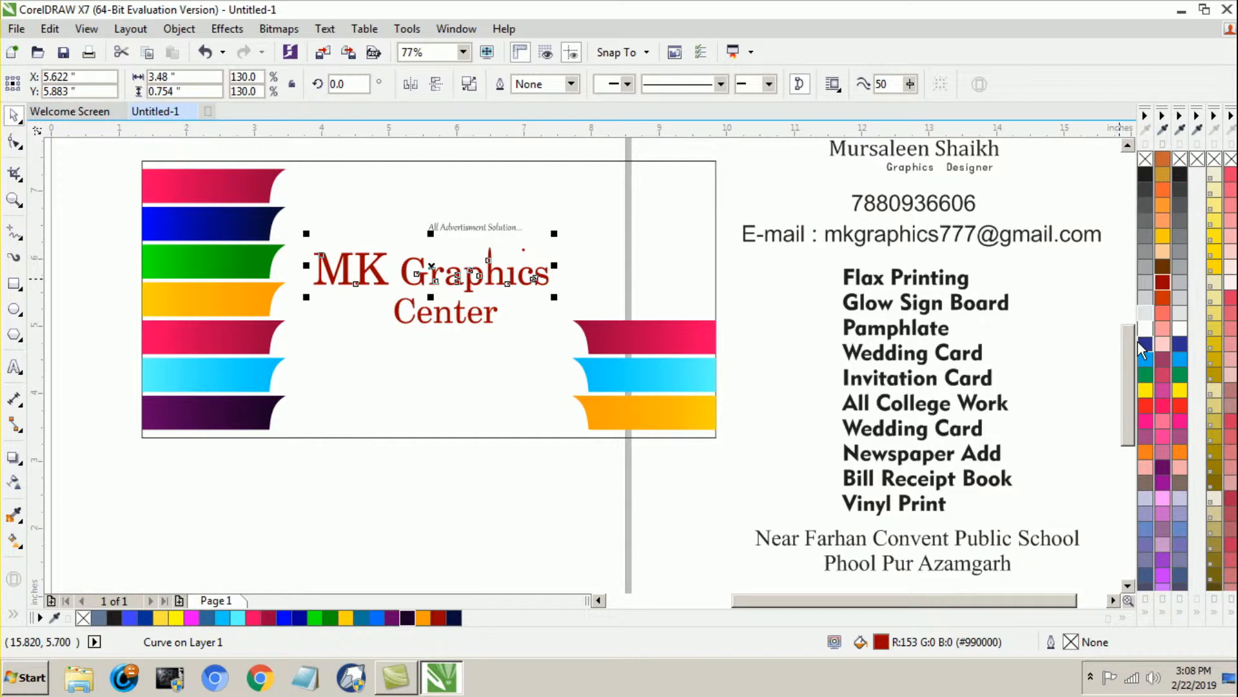
pyautogui.click(1163, 405)
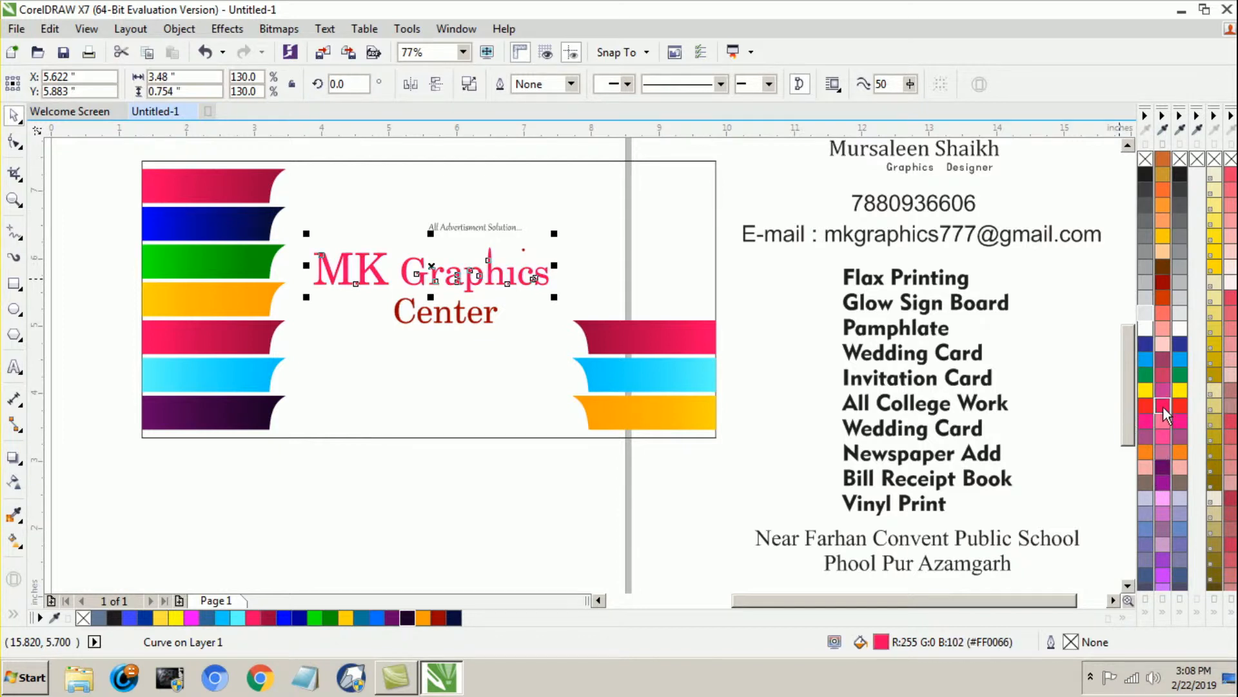
pyautogui.click(454, 509)
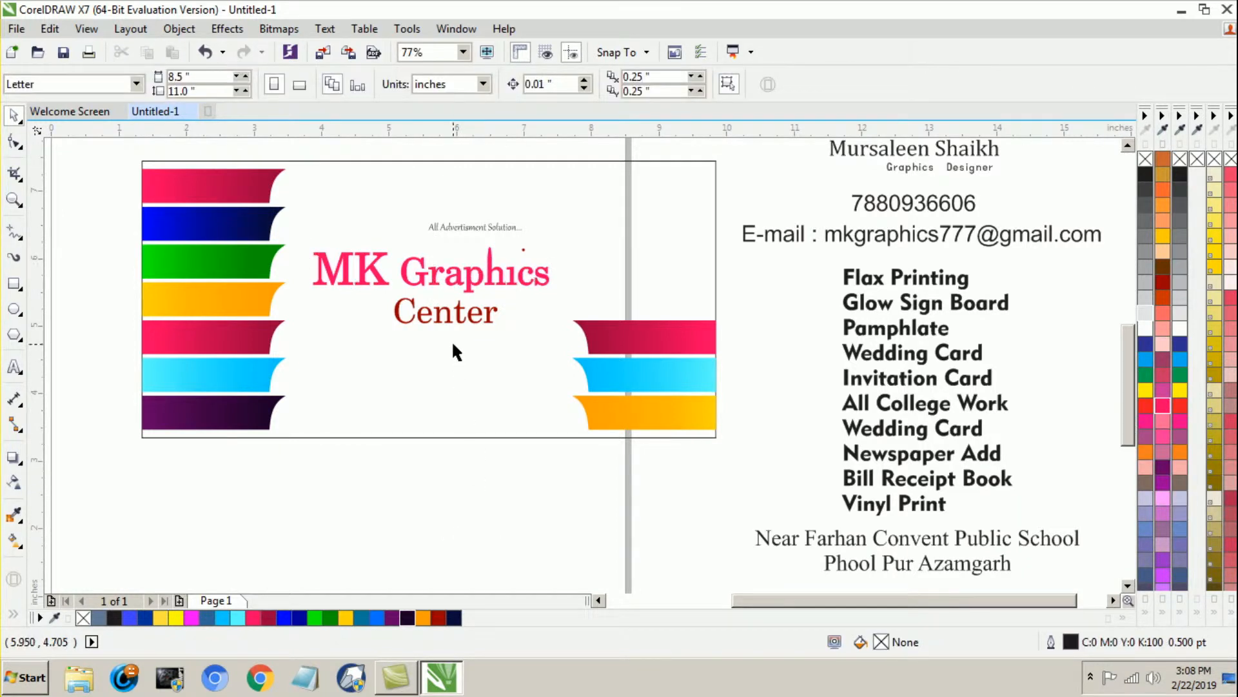
# Step: Recolor "Center" with the dark blue shade (#00649A) from the cyan color variations
pyautogui.click(446, 316)
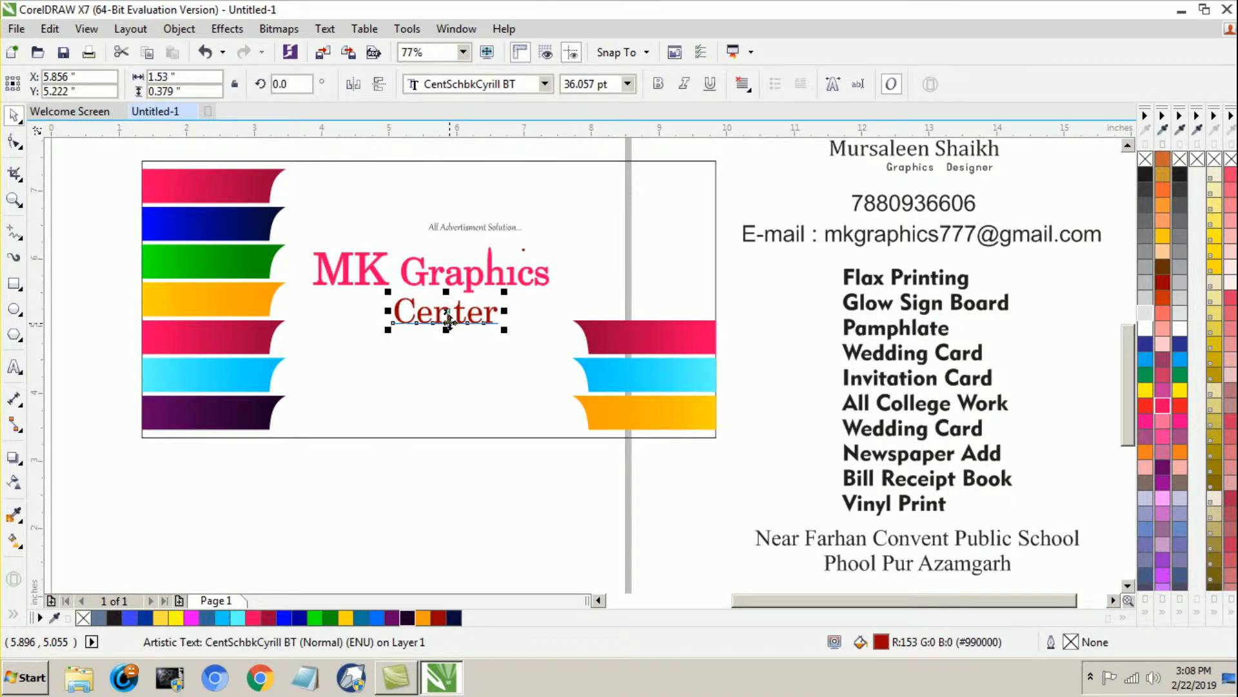
pyautogui.click(1160, 145)
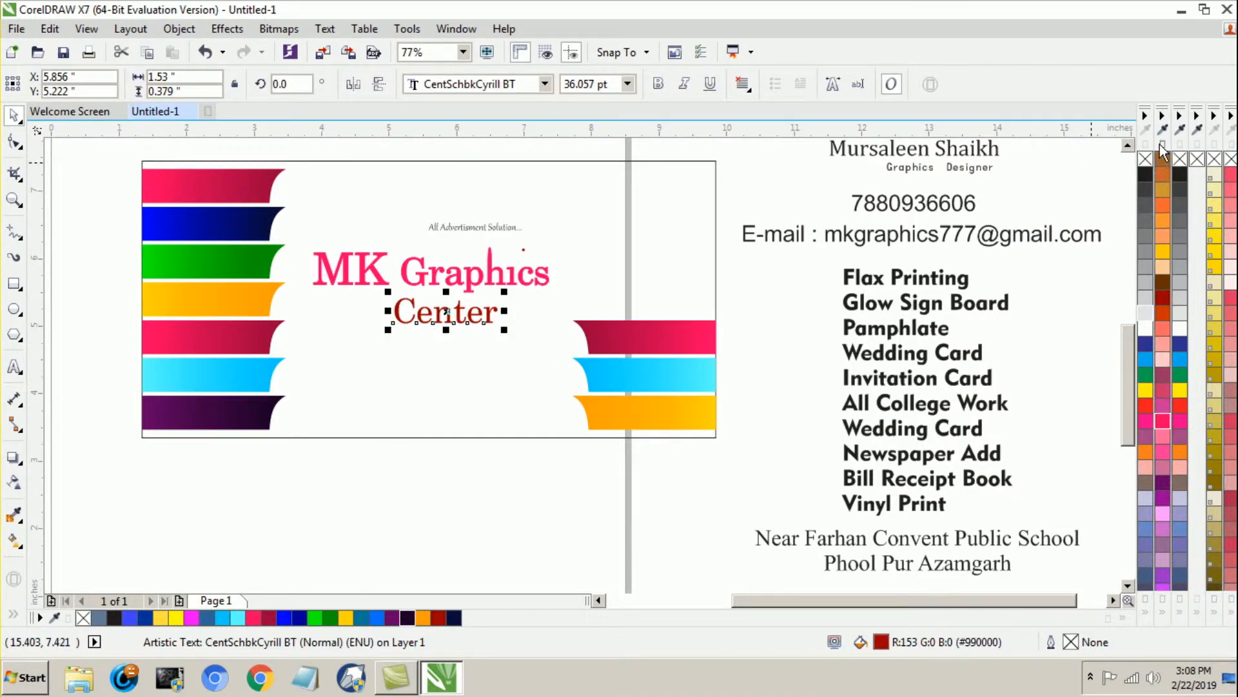
pyautogui.moveTo(1159, 144); pyautogui.dragTo(1163, 149)
pyautogui.click(1163, 359)
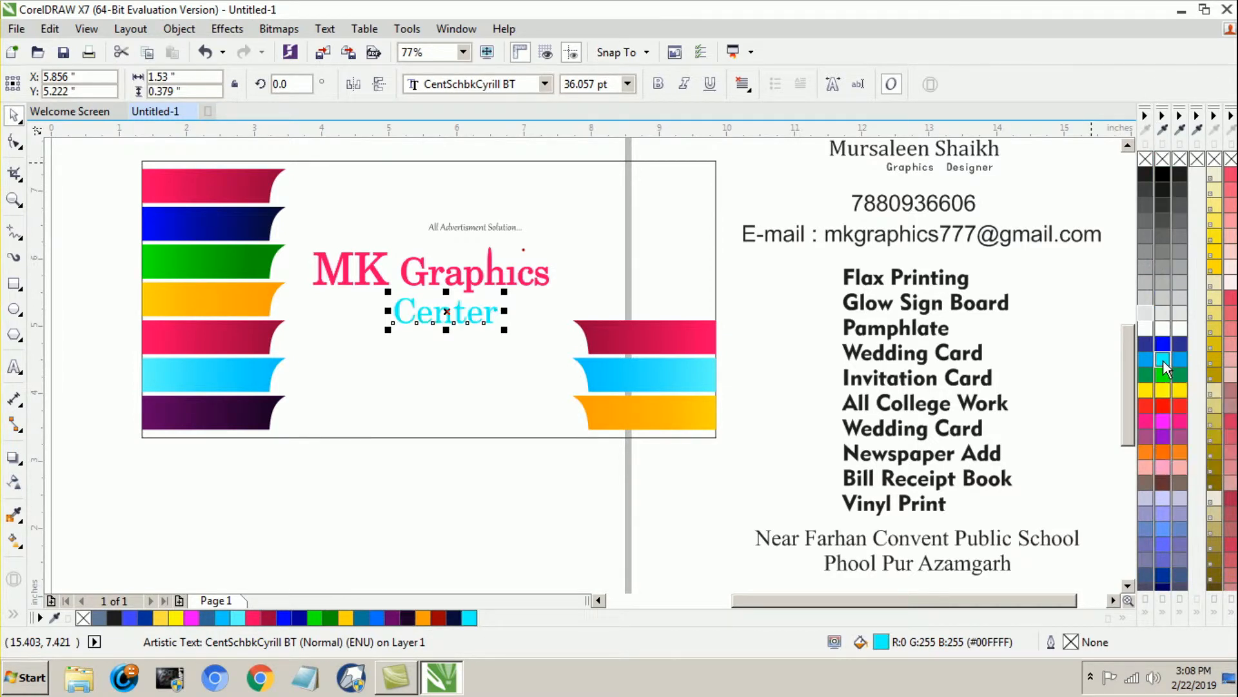
pyautogui.moveTo(1163, 361); pyautogui.dragTo(1164, 361)
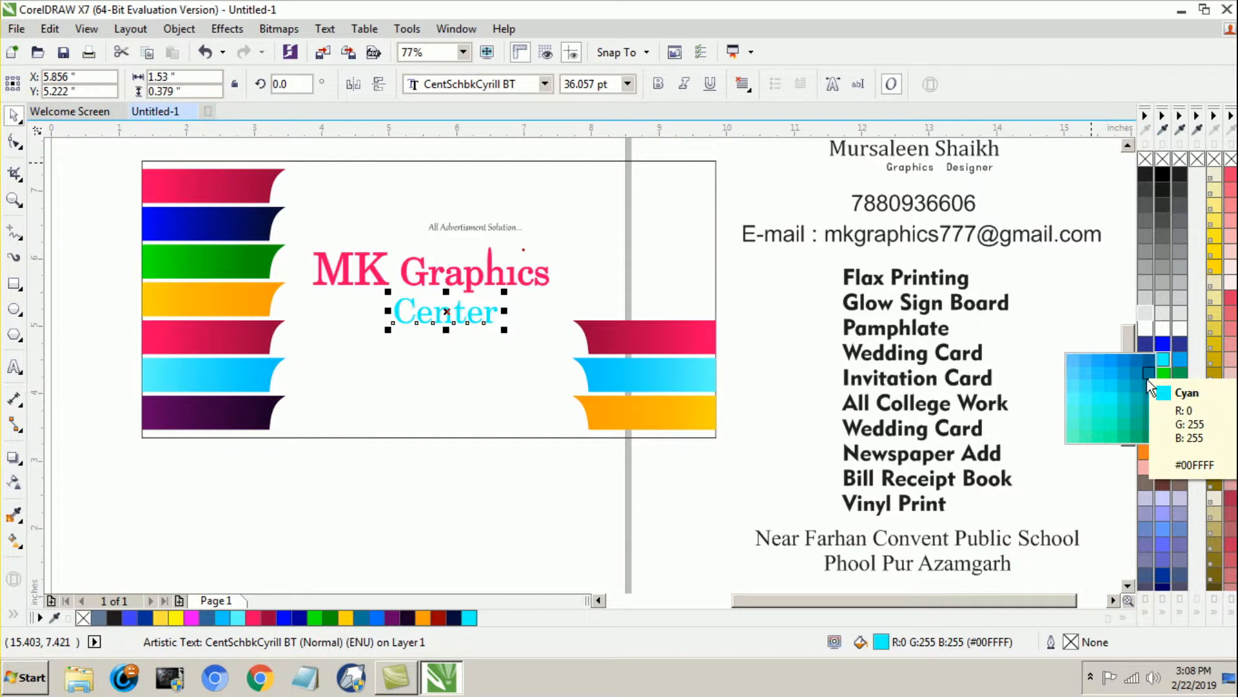
pyautogui.click(1150, 360)
pyautogui.click(462, 333)
pyautogui.click(459, 315)
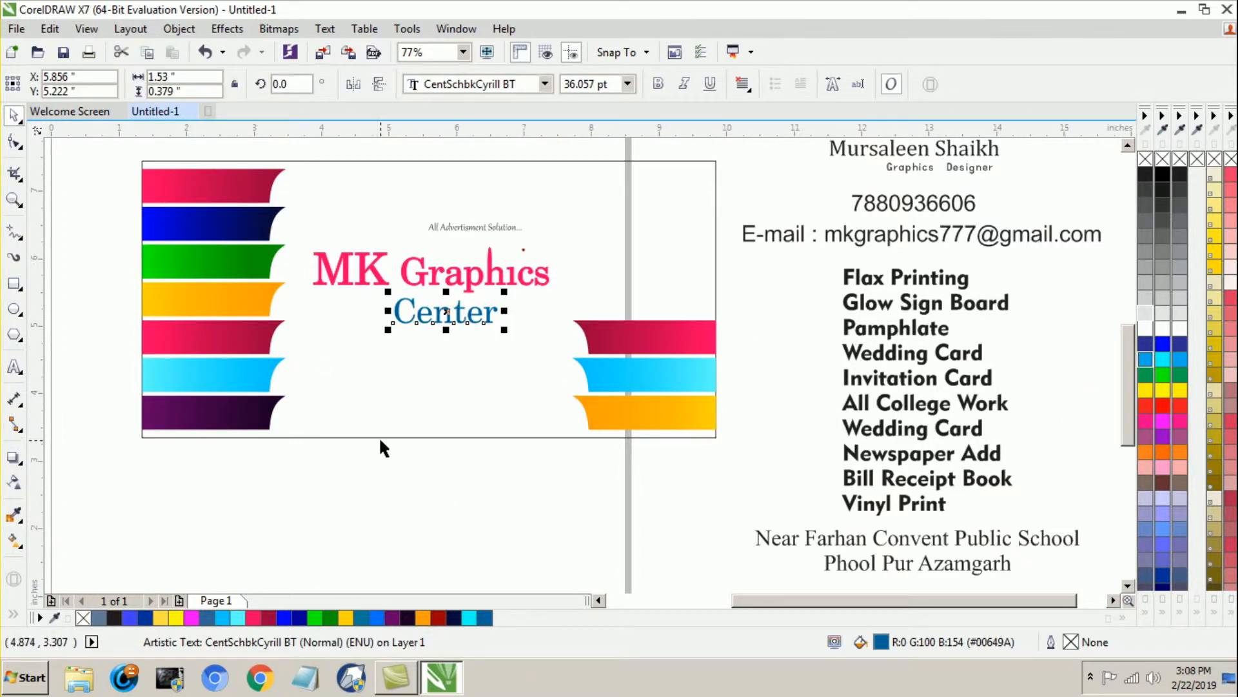
# Step: Enlarge "Center" to about 2.18 inches wide and give it an outline in its own dark blue
pyautogui.click(428, 351)
pyautogui.click(433, 317)
pyautogui.moveTo(503, 332); pyautogui.dragTo(548, 342)
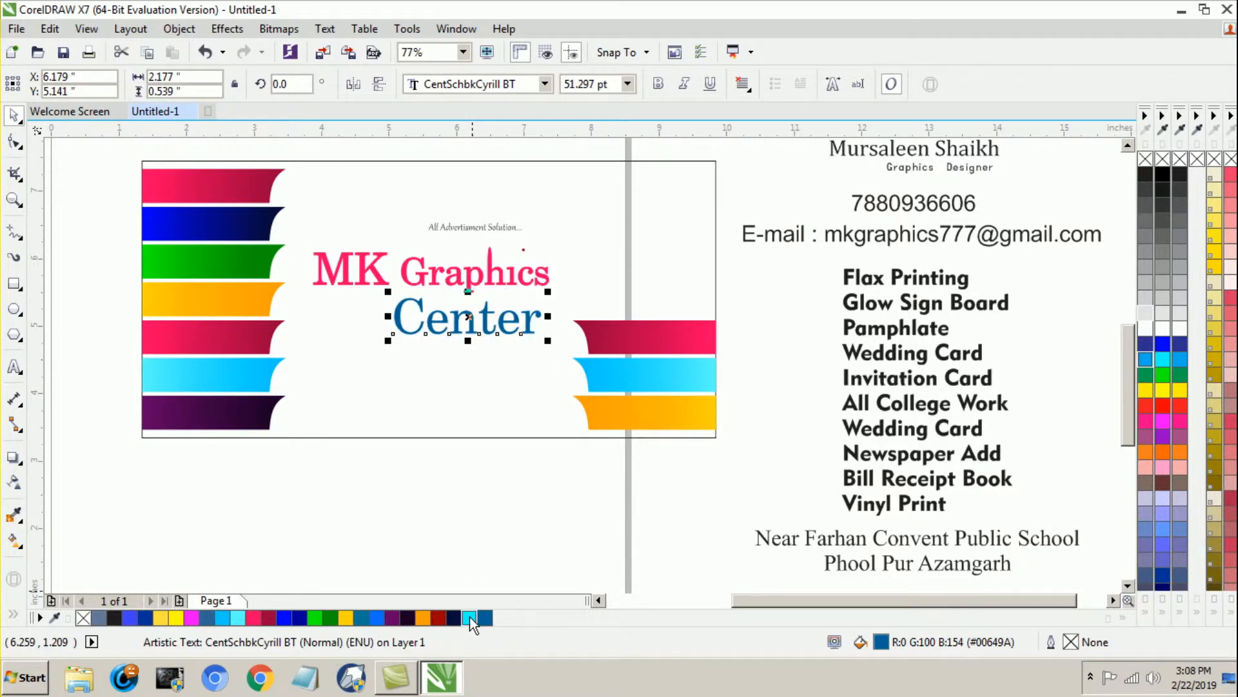
pyautogui.rightClick(469, 617)
pyautogui.rightClick(480, 618)
pyautogui.click(438, 496)
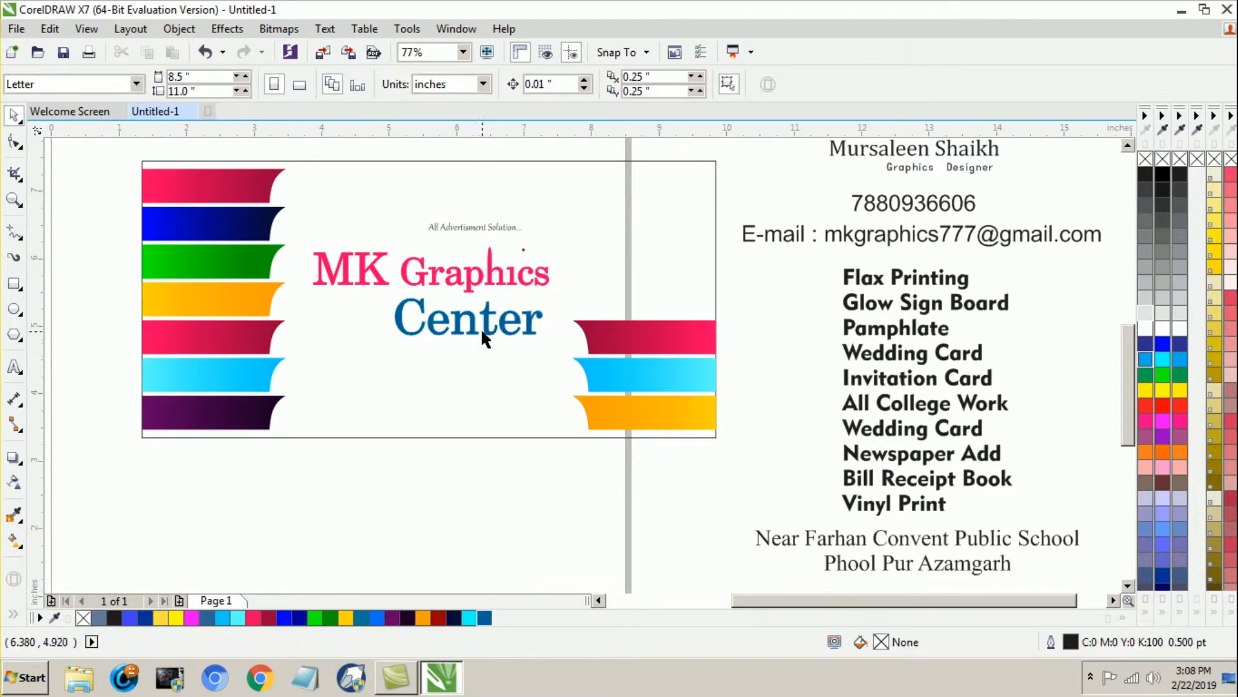
# Step: Shift "Center" left by about half an inch so it sits centered beneath "MK Graphics"
pyautogui.moveTo(481, 327); pyautogui.dragTo(444, 330)
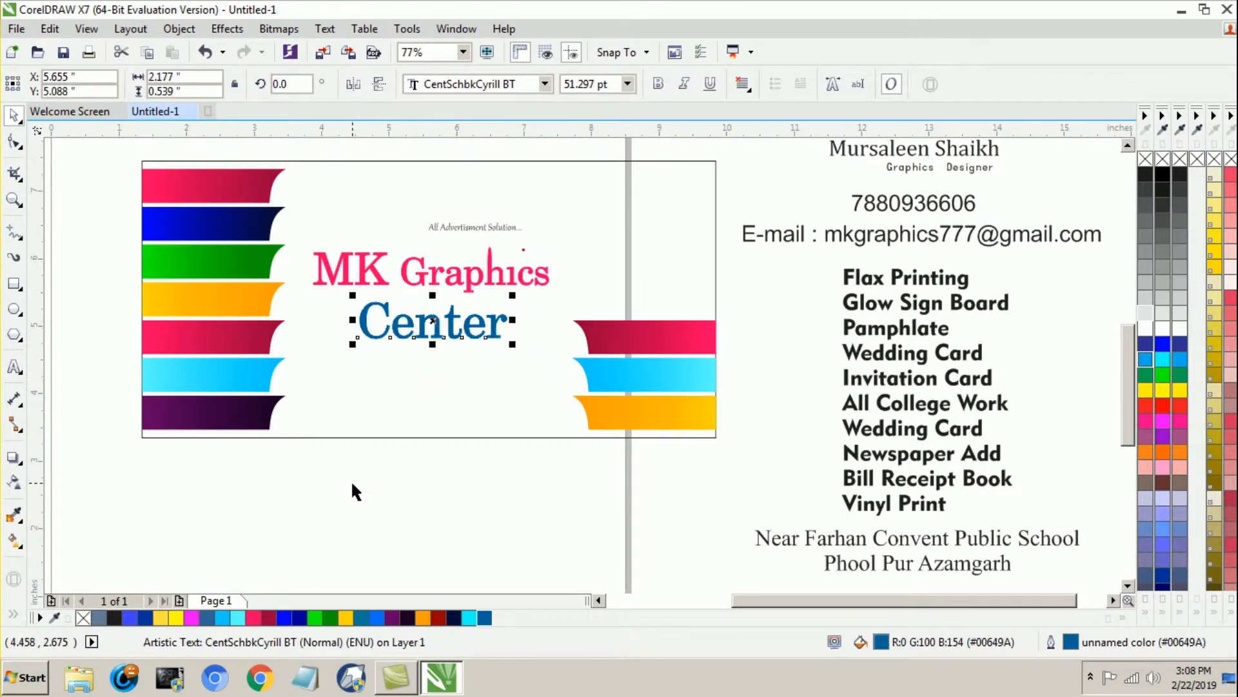
pyautogui.click(354, 493)
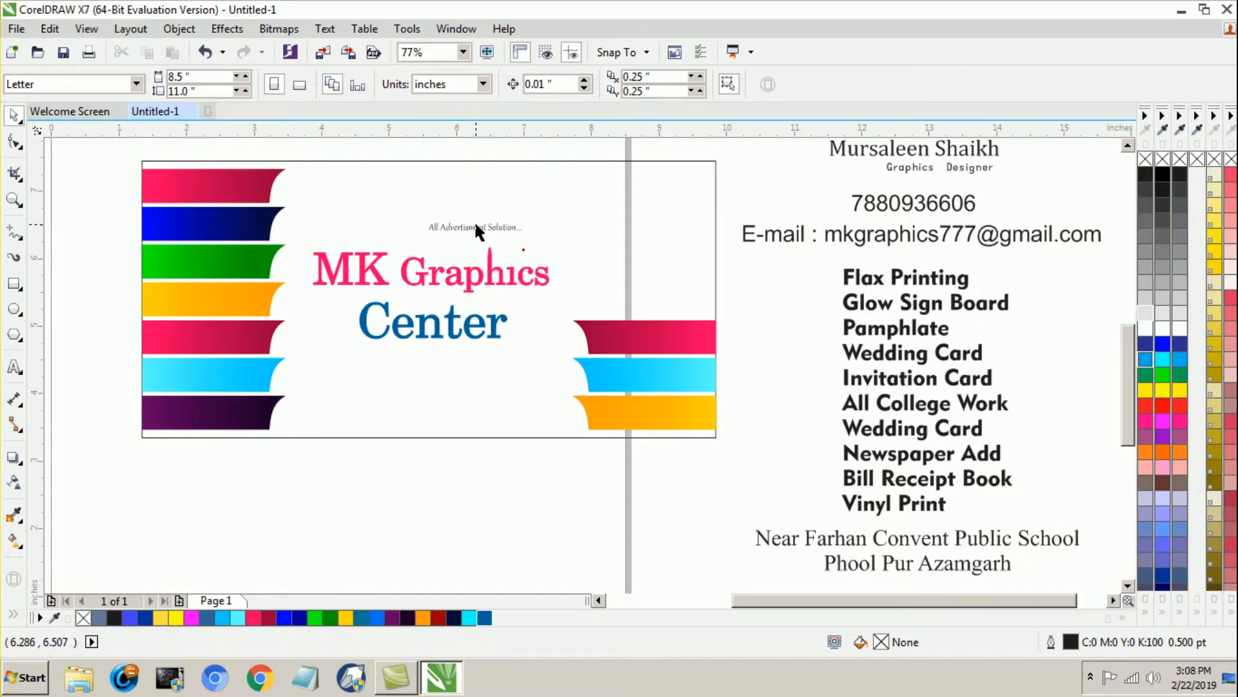
# Step: Widen the gap between "Advertisment" and "Solution..." in the tagline by inserting extra spaces
pyautogui.moveTo(466, 228)
pyautogui.mouseDown()
pyautogui.moveTo(457, 274)
pyautogui.moveTo(465, 236)
pyautogui.mouseUp()
pyautogui.scroll(1, 474, 232)
pyautogui.scroll(3, 474, 233)
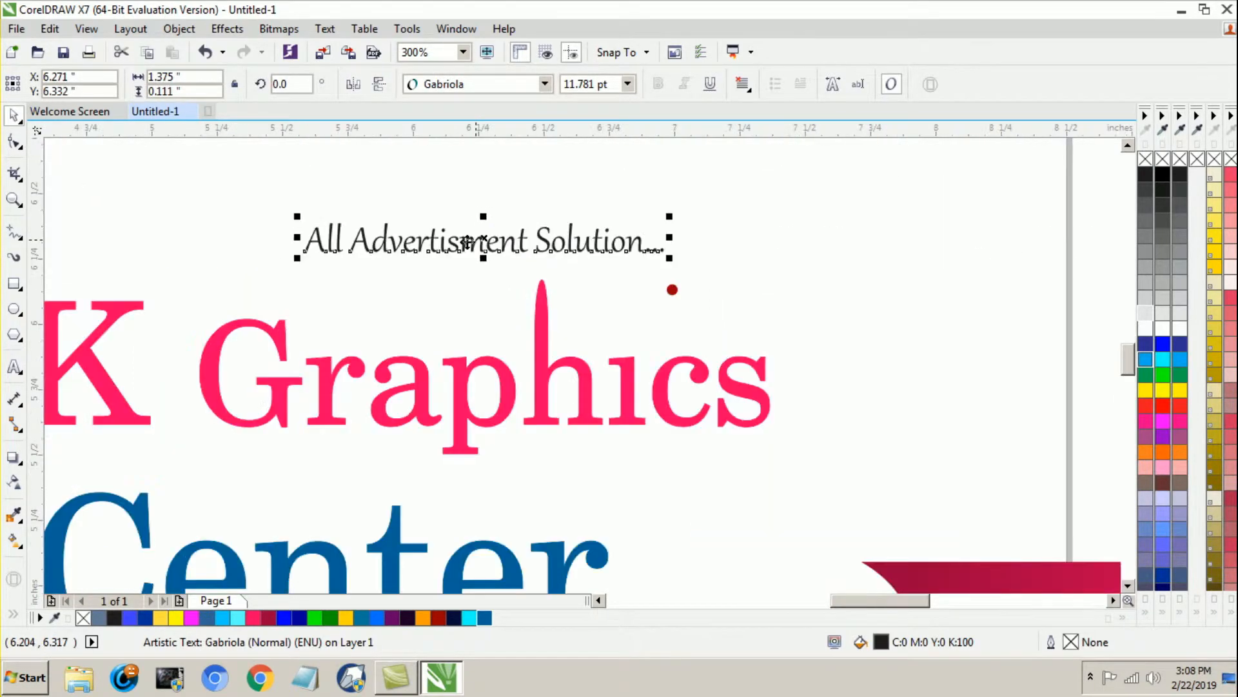
pyautogui.click(12, 373)
pyautogui.press('Left')
pyautogui.press('Left')
pyautogui.press('Left')
pyautogui.press('Left')
pyautogui.press('Left')
pyautogui.press('Left')
pyautogui.press('Left')
pyautogui.press('Left')
pyautogui.press('Left')
pyautogui.press('Left')
pyautogui.press('Left')
pyautogui.press('Left')
pyautogui.press('Left')
pyautogui.press('Left')
pyautogui.press('Left')
pyautogui.press('Left')
pyautogui.press('Left')
pyautogui.press('Left')
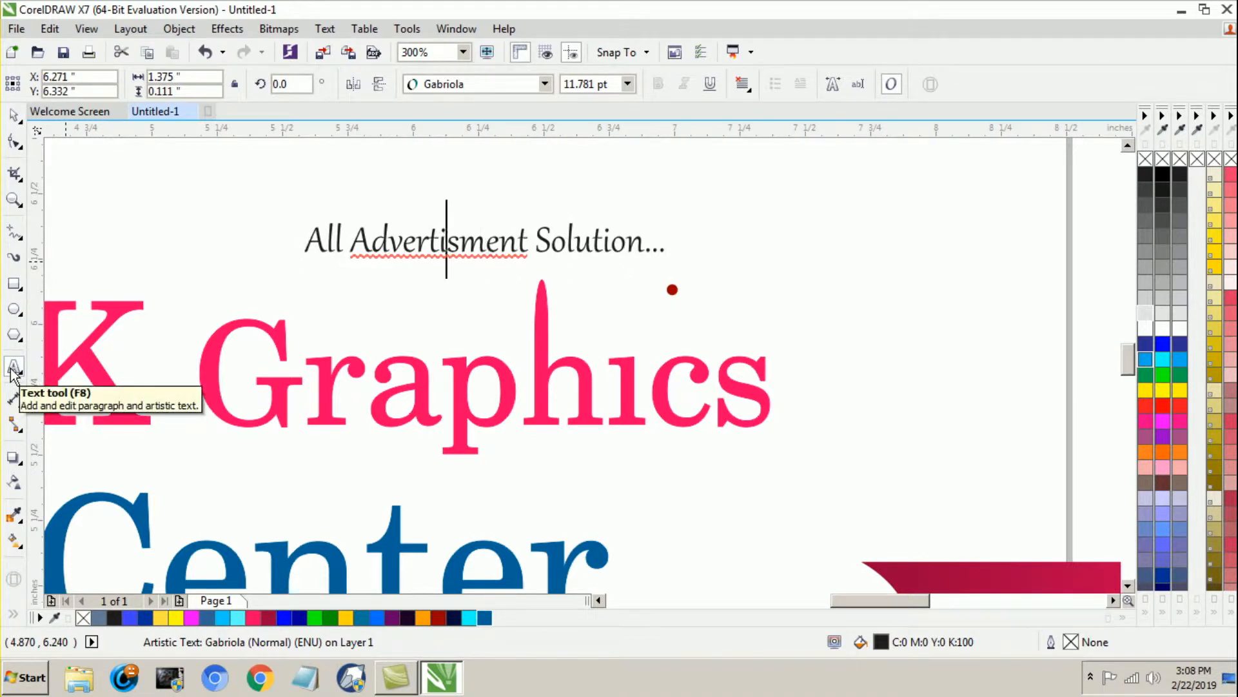
pyautogui.press('Right')
pyautogui.press('Right')
pyautogui.press('Right')
pyautogui.press('Right')
pyautogui.press('Right')
pyautogui.press('Right')
pyautogui.press('Return')
pyautogui.press('BackSpace')
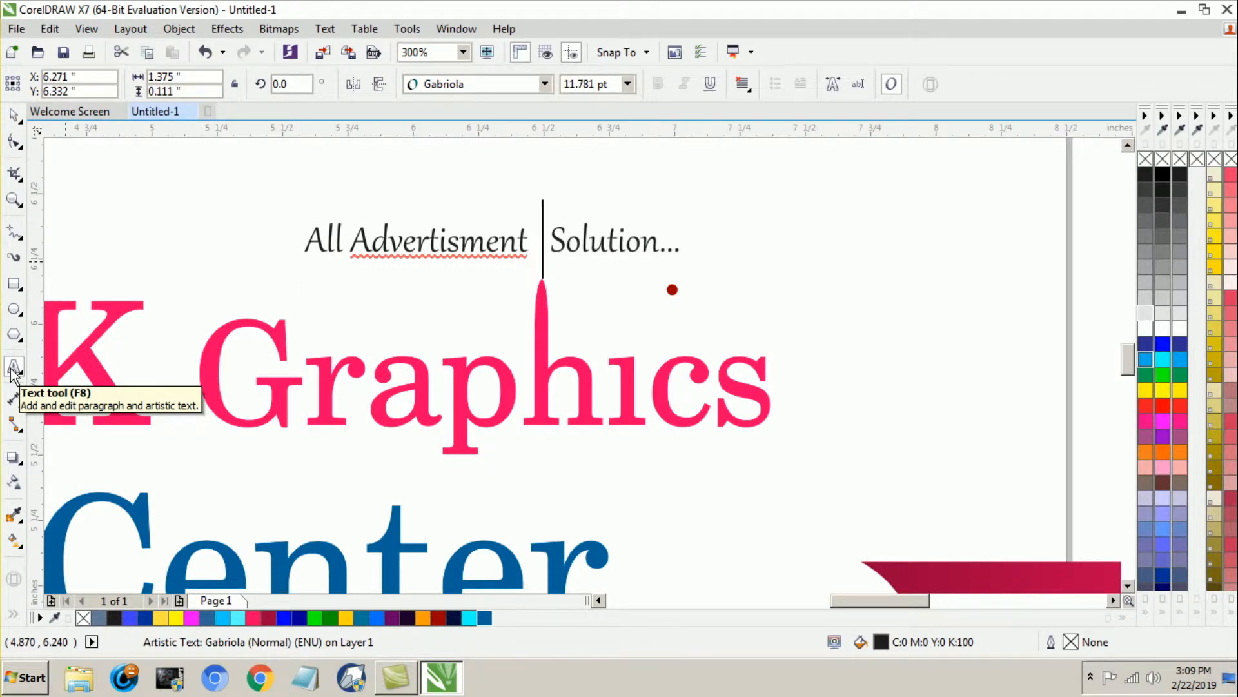
# Step: Move the tagline down over "Graphics" so the tall stem of the "h" runs through the widened gap
pyautogui.click(14, 119)
pyautogui.moveTo(434, 236); pyautogui.dragTo(441, 312)
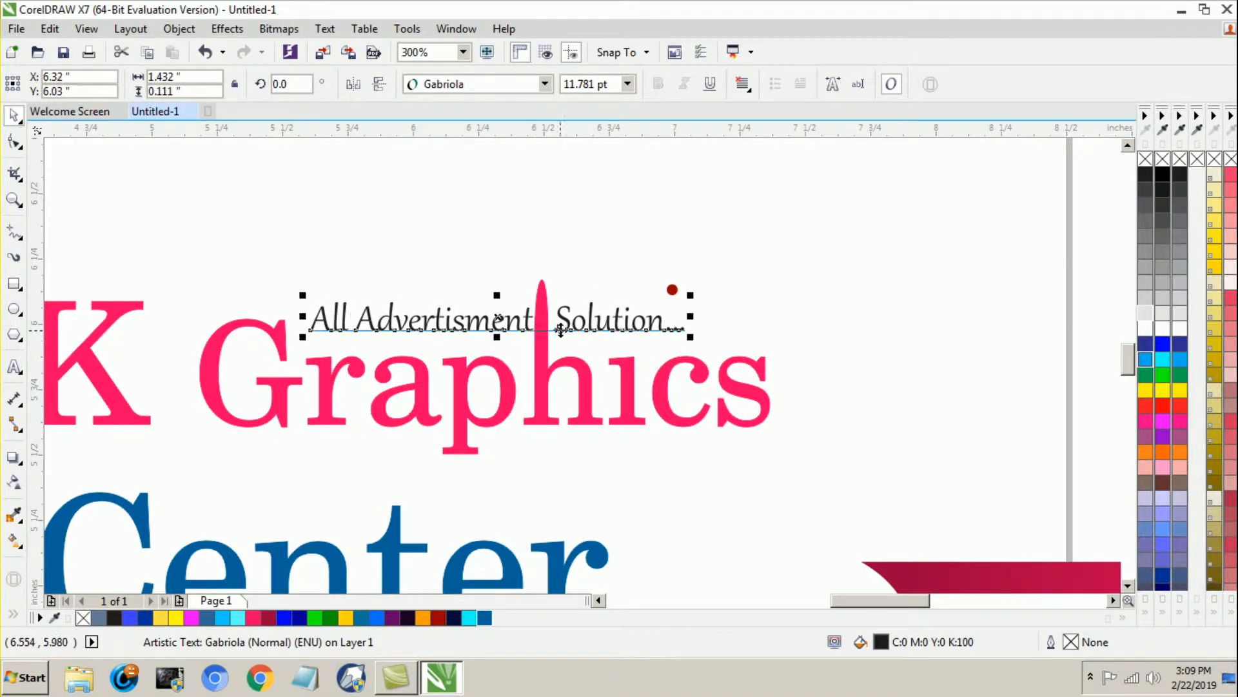
# Step: Move the small red circle down and left to sit as the dot above the "i" in "Graphics"
pyautogui.click(672, 297)
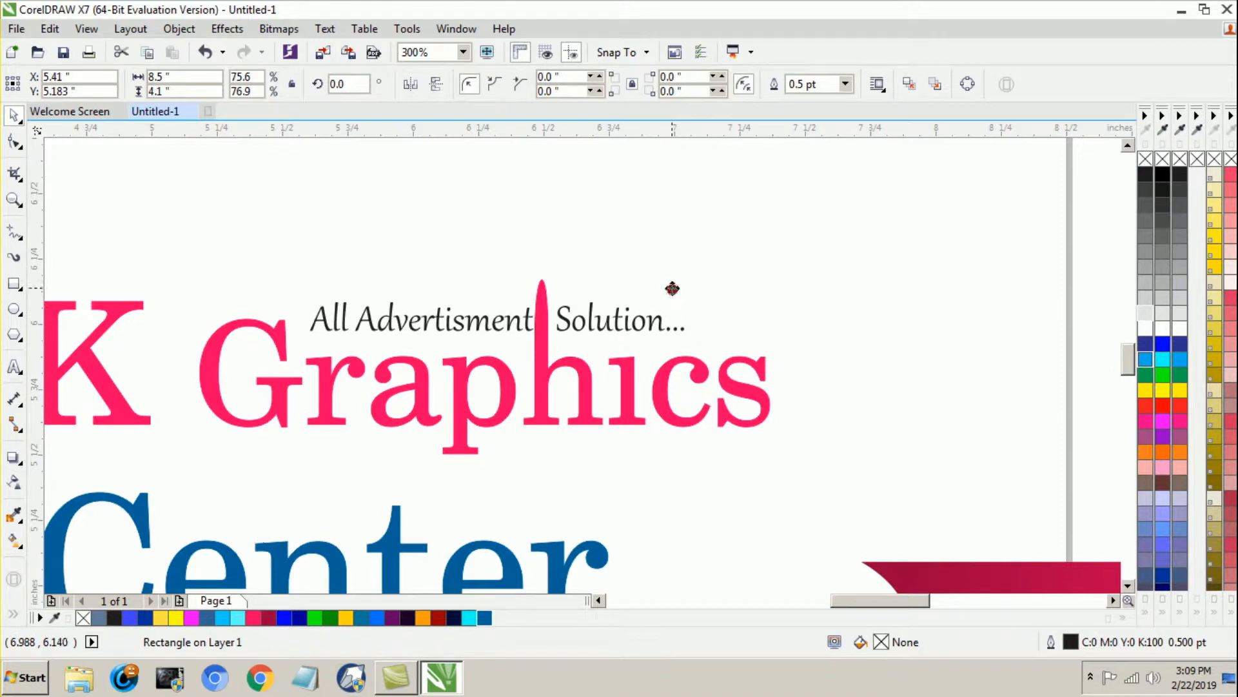
pyautogui.scroll(-1, 656, 338)
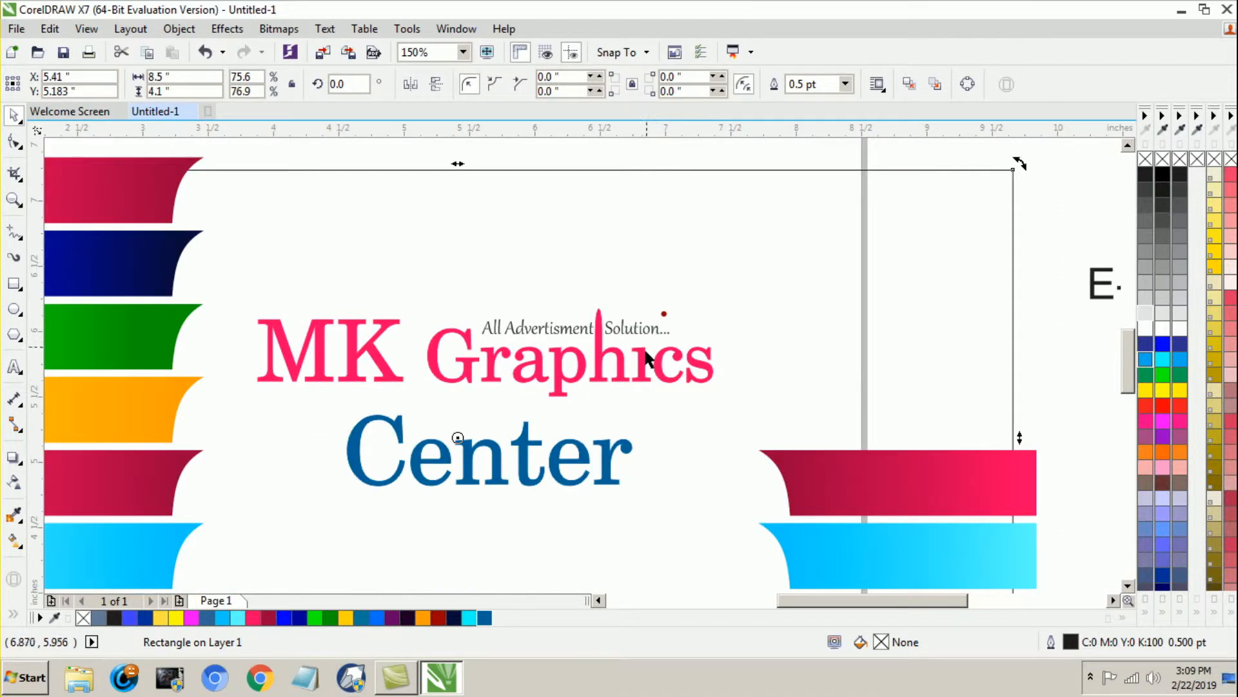
pyautogui.click(662, 295)
pyautogui.click(664, 313)
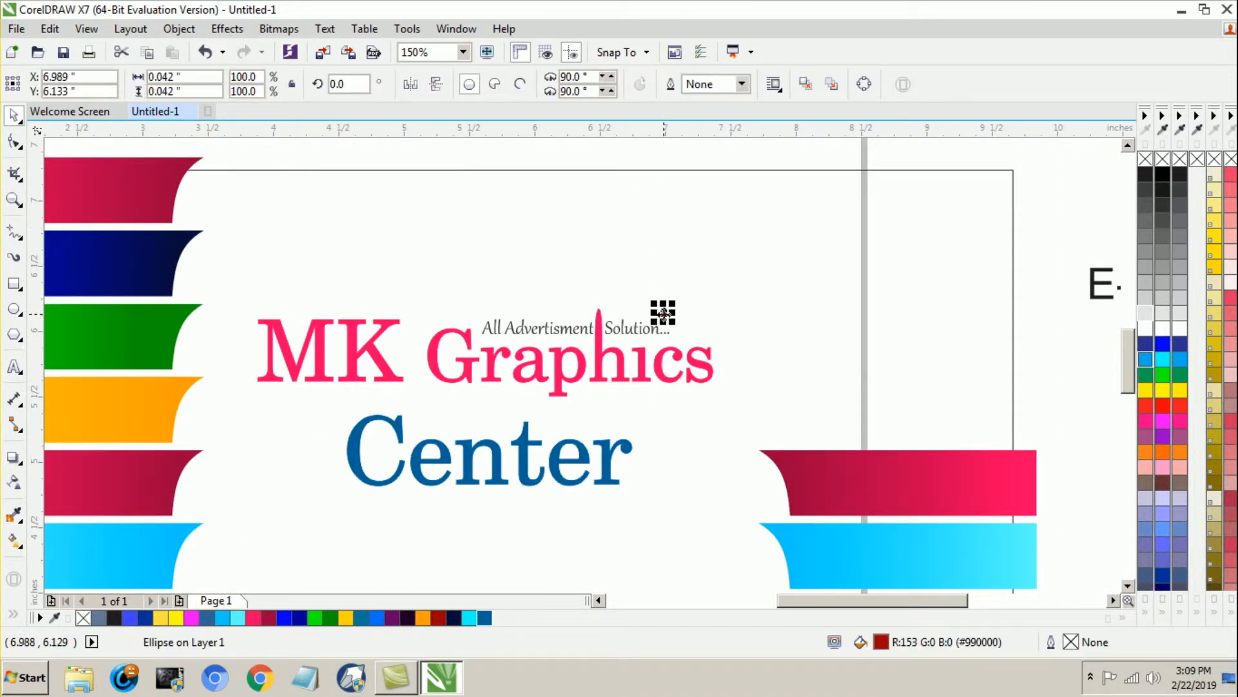
pyautogui.scroll(2, 665, 313)
pyautogui.moveTo(665, 312); pyautogui.dragTo(567, 420)
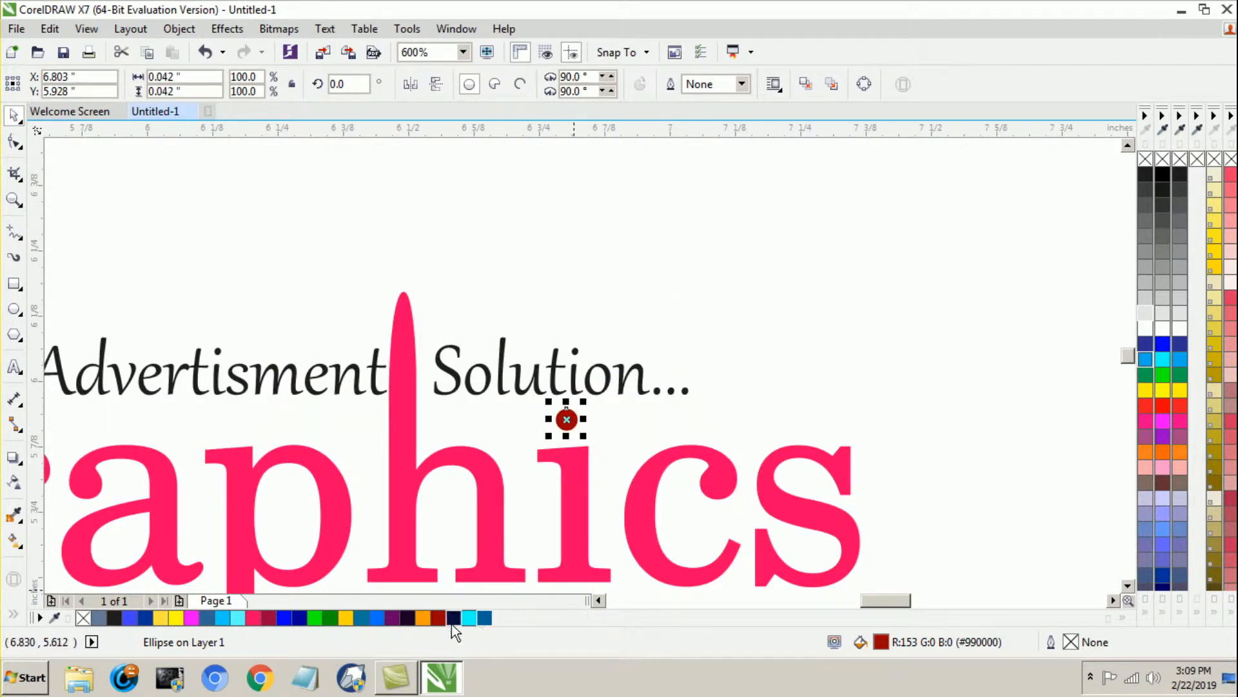
# Step: Fill the "i" dot with the lettering's pink and group it with the banner rectangle
pyautogui.click(494, 533)
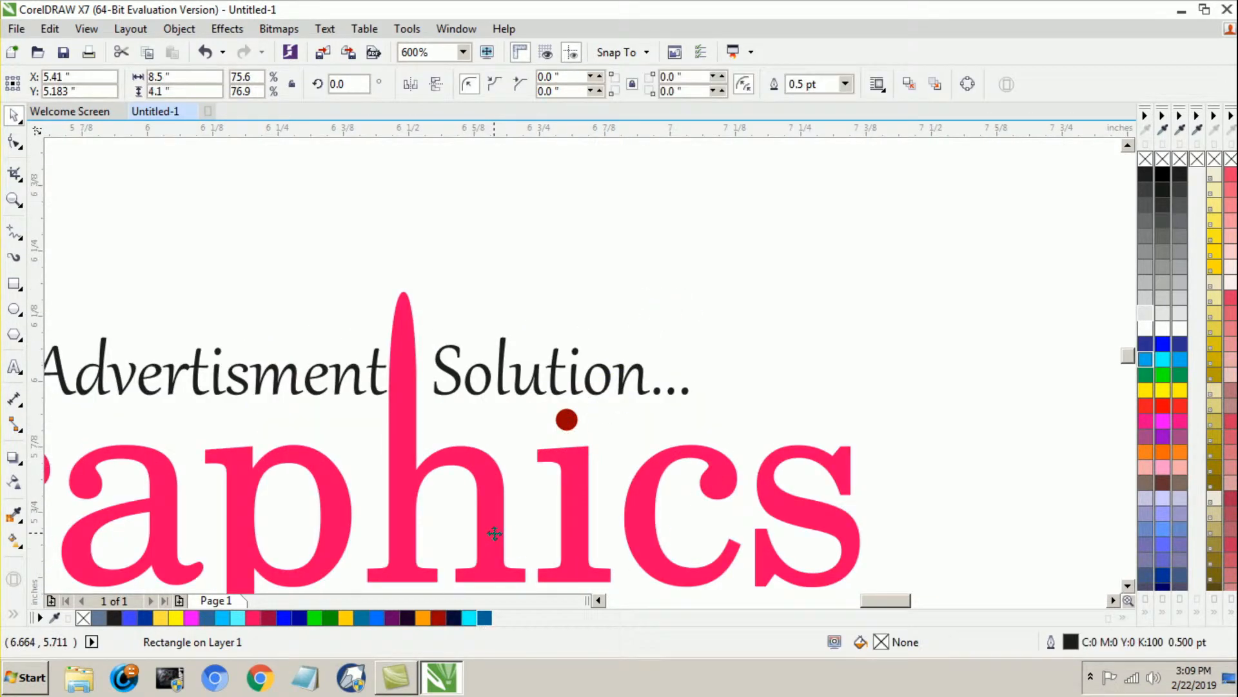
pyautogui.click(566, 420)
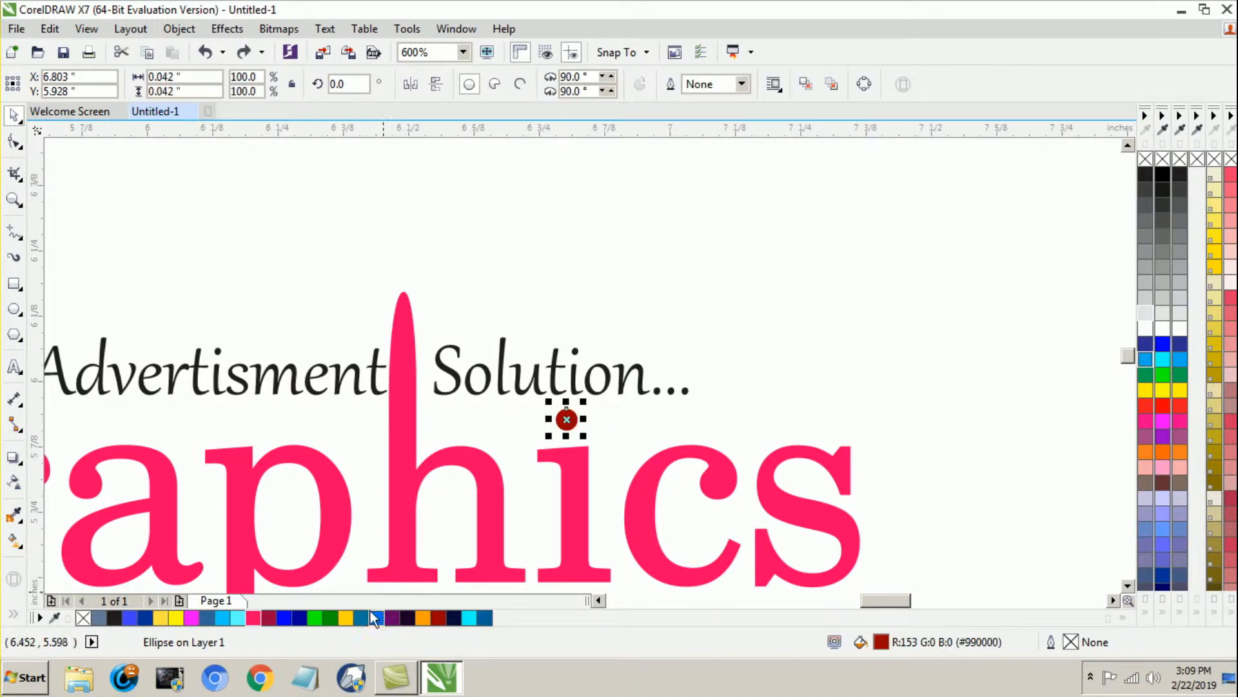
pyautogui.click(252, 617)
pyautogui.keyDown('shift'); pyautogui.click(570, 493); pyautogui.keyUp('shift')
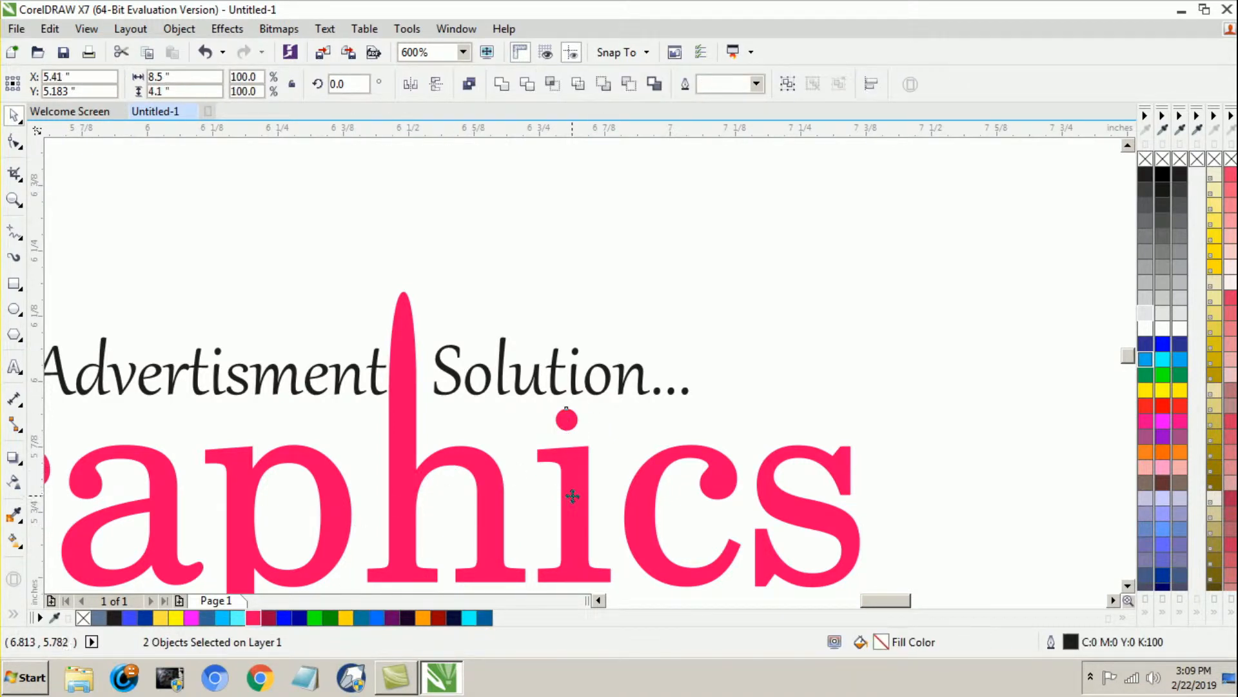
pyautogui.hotkey('ctrl', 'g')
# Step: Raise the tagline slightly above the "Graphics" letters, keeping the "h" stem between its words
pyautogui.scroll(-2, 630, 254)
pyautogui.click(1063, 305)
pyautogui.scroll(-1, 562, 366)
pyautogui.scroll(1, 563, 341)
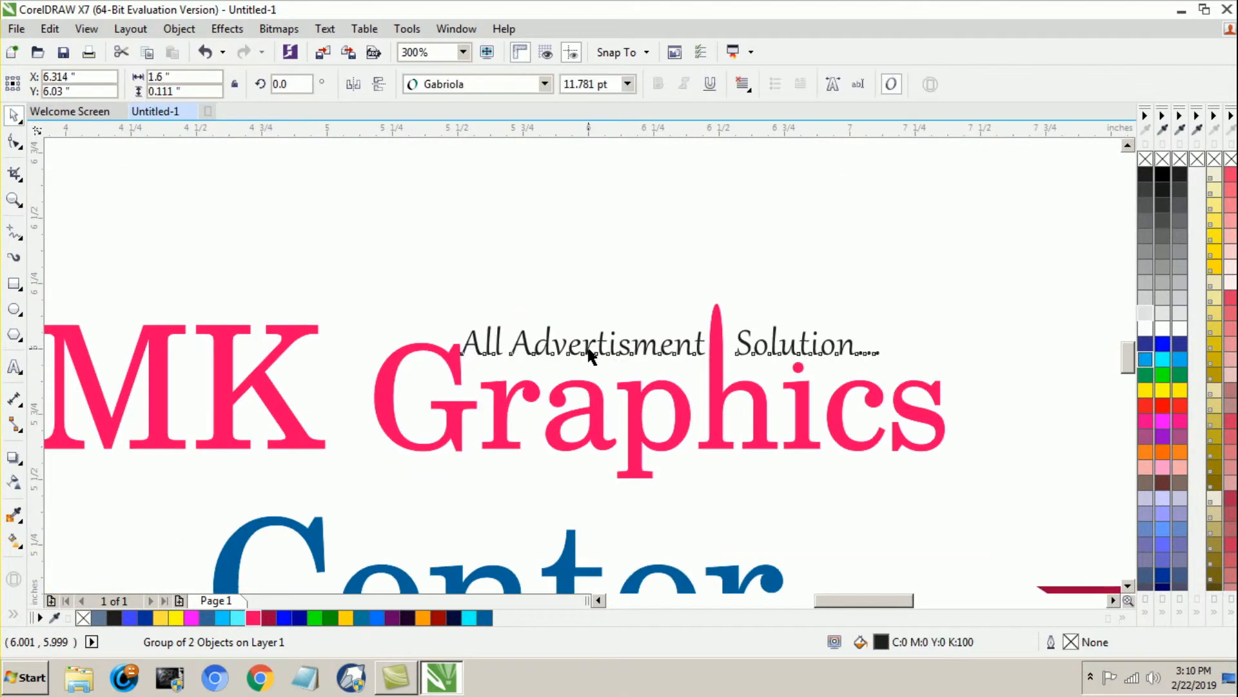
pyautogui.moveTo(588, 350); pyautogui.dragTo(588, 333)
pyautogui.scroll(-2, 609, 334)
pyautogui.click(559, 234)
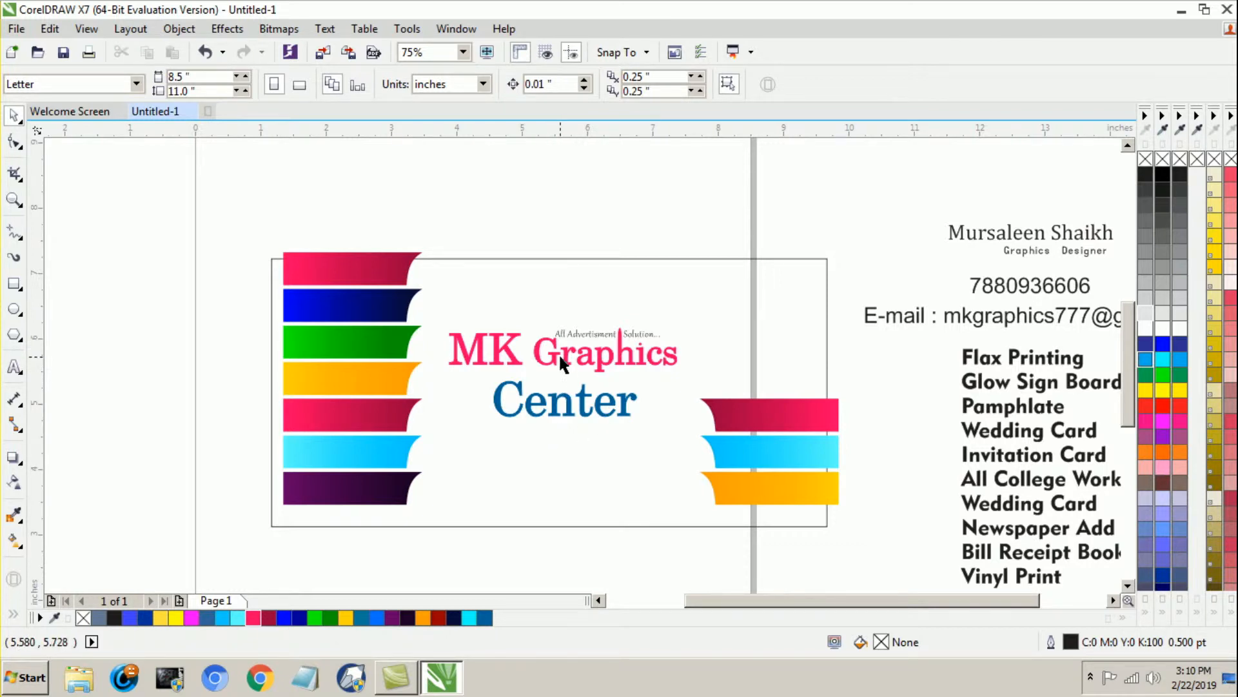
# Step: Align the seven left strips to the banner rectangle's left edge and lower them until they are vertically centered in it
pyautogui.moveTo(224, 186); pyautogui.dragTo(437, 527)
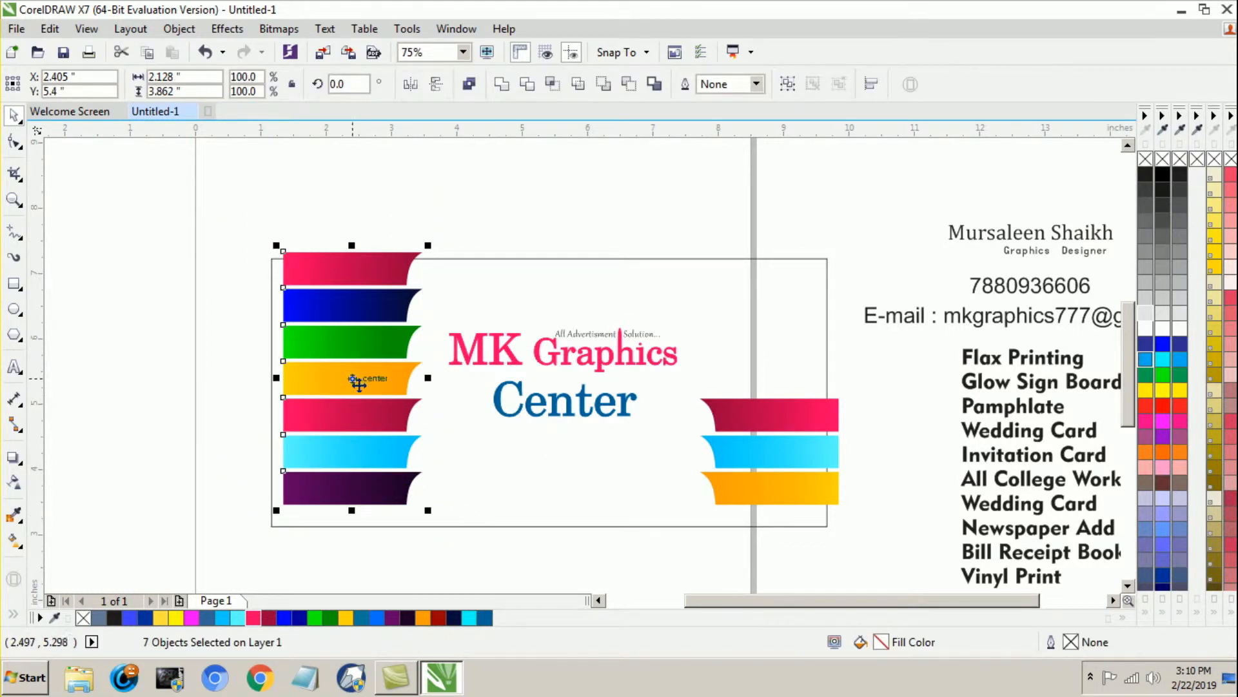
pyautogui.keyDown('shift'); pyautogui.click(478, 449); pyautogui.keyUp('shift')
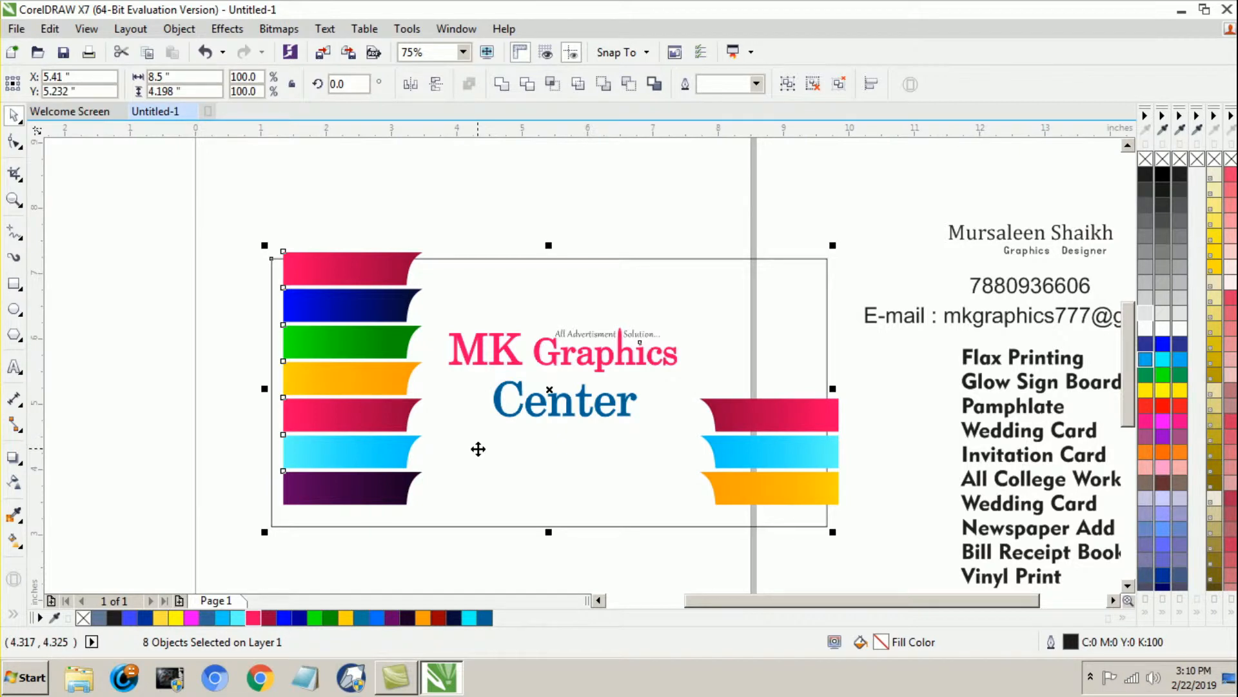
pyautogui.press('l')
pyautogui.moveTo(221, 193); pyautogui.dragTo(423, 563)
pyautogui.press('t')
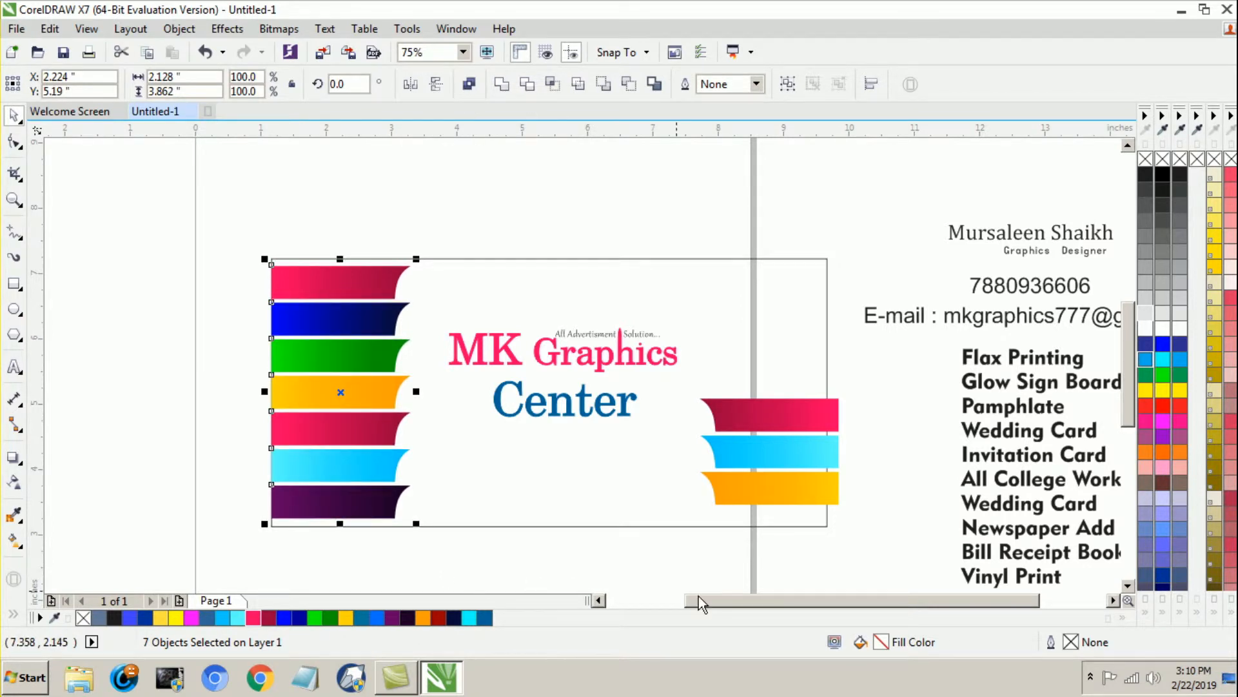
# Step: Align the three right strips to the banner rectangle's right edge and nudge them slightly downward
pyautogui.moveTo(700, 600); pyautogui.dragTo(701, 600)
pyautogui.moveTo(866, 375); pyautogui.dragTo(679, 523)
pyautogui.keyDown('shift'); pyautogui.click(768, 310); pyautogui.keyUp('shift')
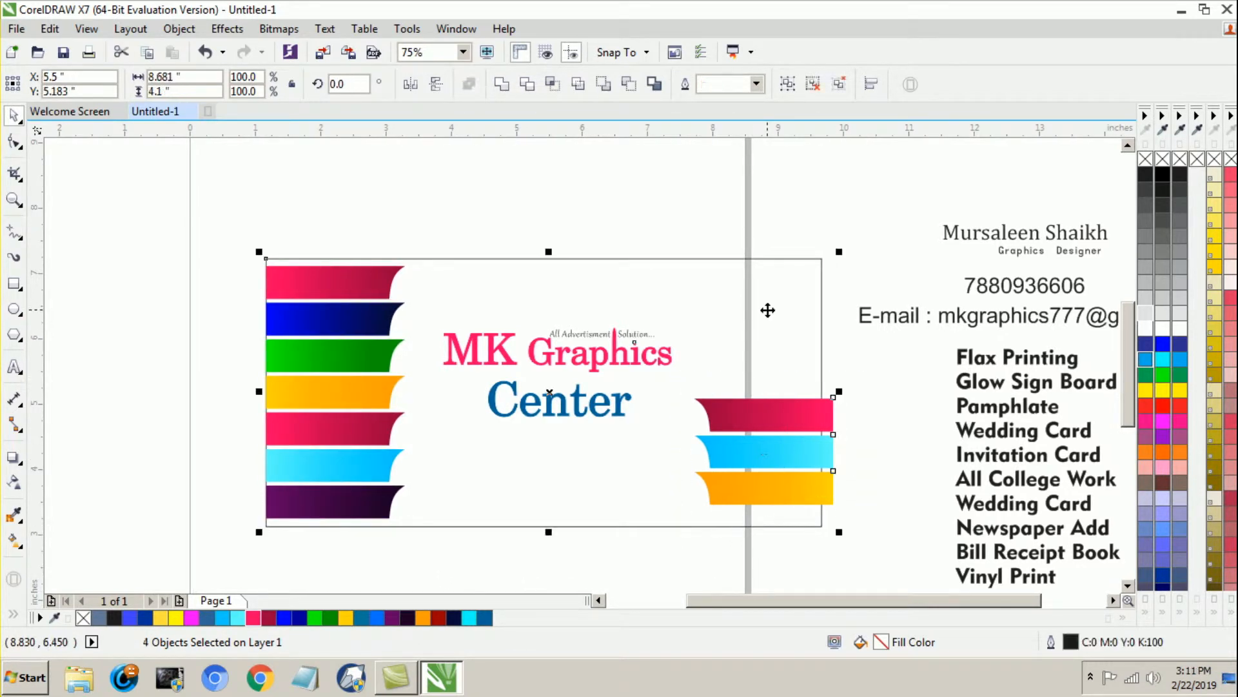
pyautogui.press('r')
pyautogui.moveTo(879, 352); pyautogui.dragTo(667, 562)
pyautogui.press('Down')
pyautogui.press('Down')
pyautogui.press('Down')
pyautogui.press('Down')
pyautogui.press('Down')
pyautogui.press('Down')
pyautogui.press('Down')
pyautogui.press('Down')
pyautogui.press('Down')
pyautogui.press('Down')
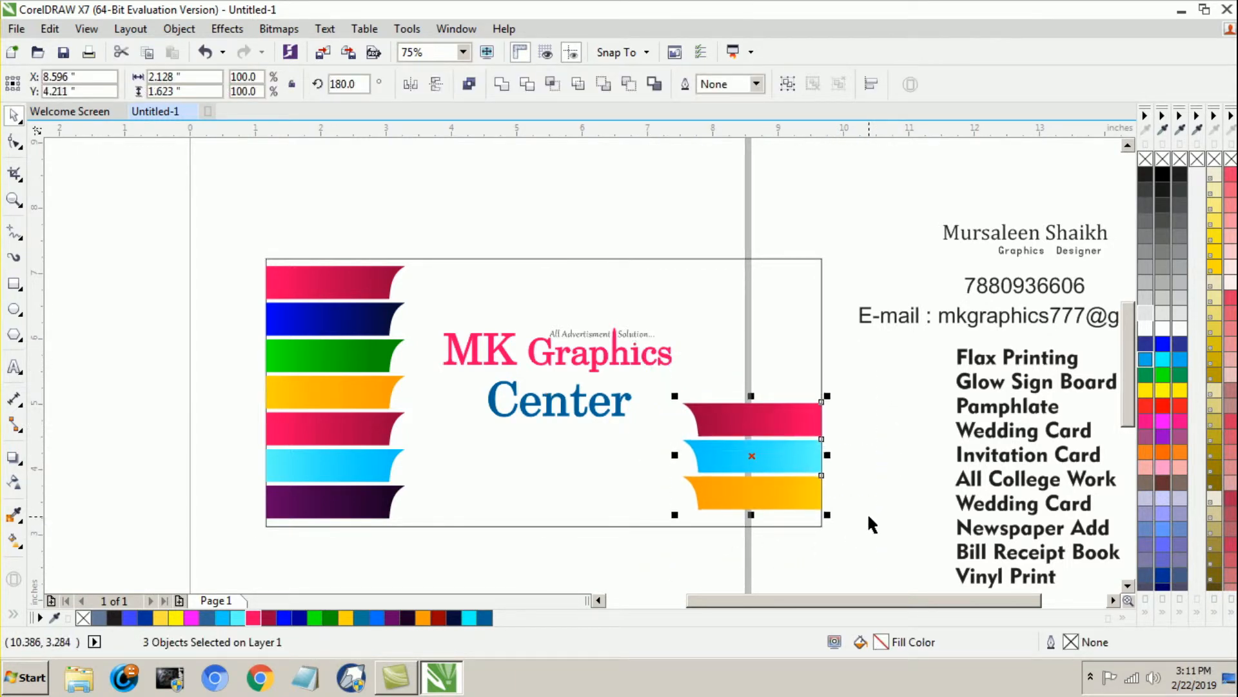
# Step: Nudge the three right strips down until the lowest sits just above the banner rectangle's lower edge
pyautogui.press('Down')
pyautogui.press('Down')
pyautogui.press('Down')
pyautogui.press('Down')
pyautogui.press('Down')
pyautogui.press('Down')
pyautogui.press('Down')
pyautogui.press('Down')
pyautogui.press('Down')
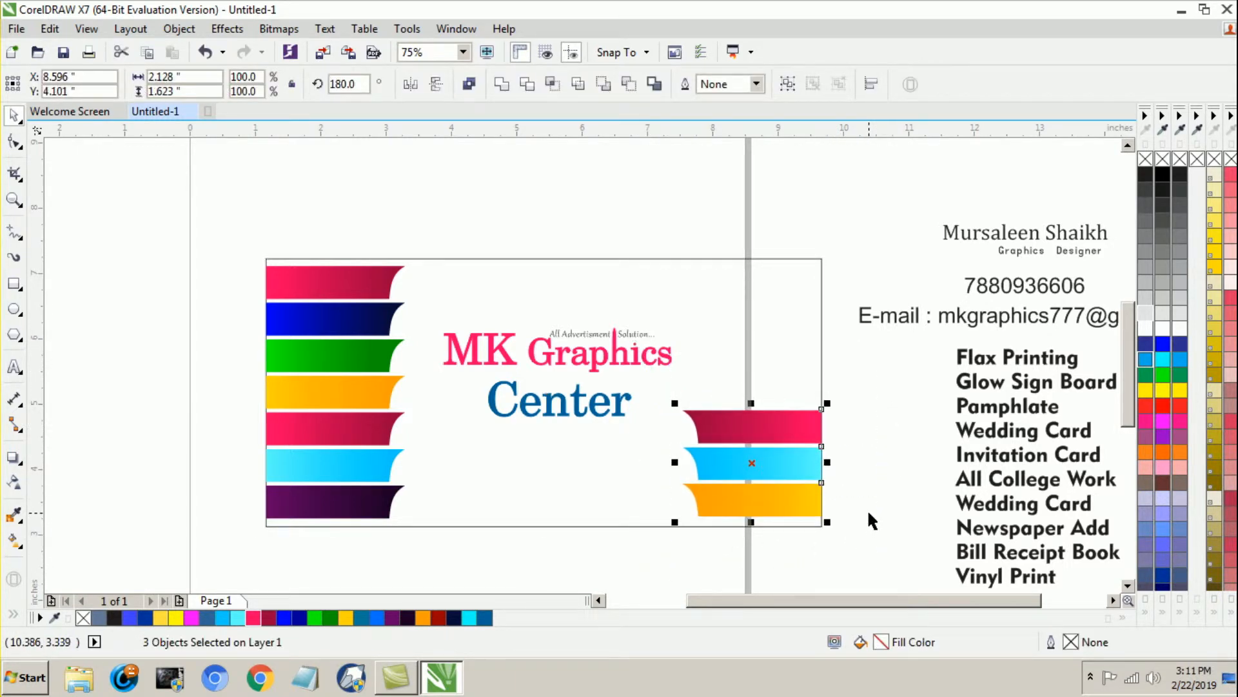
pyautogui.press('Down')
pyautogui.press('Up')
pyautogui.click(869, 512)
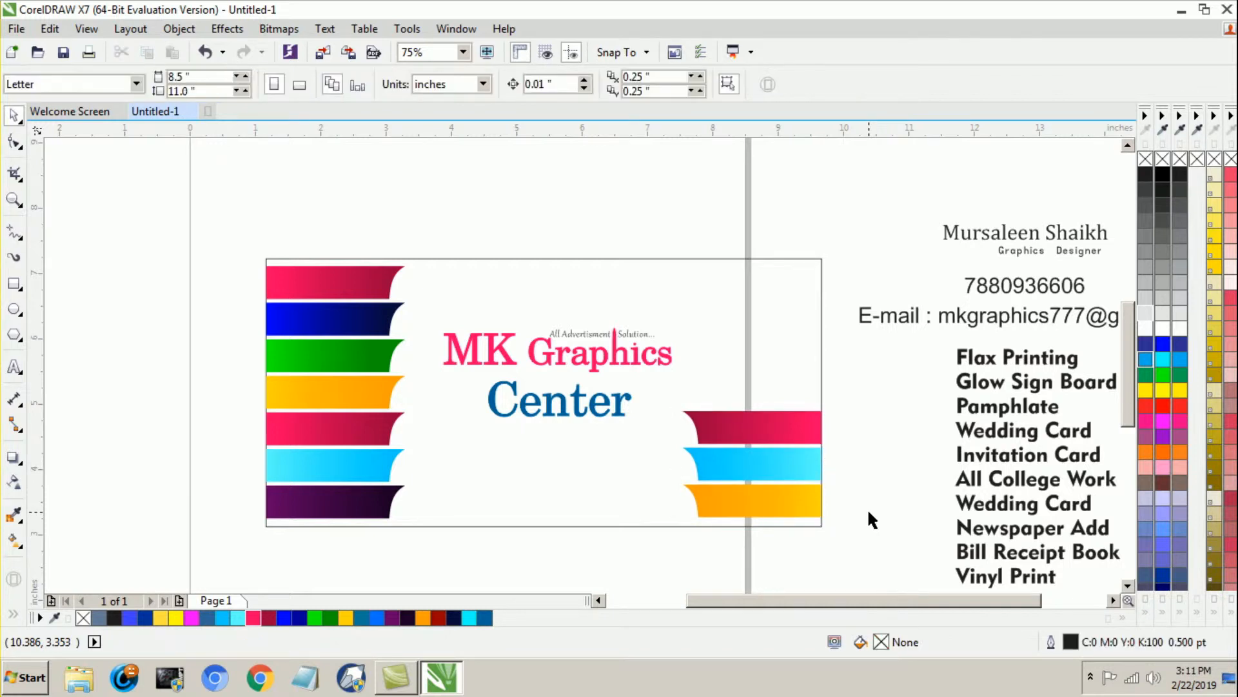
# Step: Place the "Flax Printing" label on the first left strip, set it to 20 pt and fill it white
pyautogui.moveTo(970, 363); pyautogui.dragTo(285, 298)
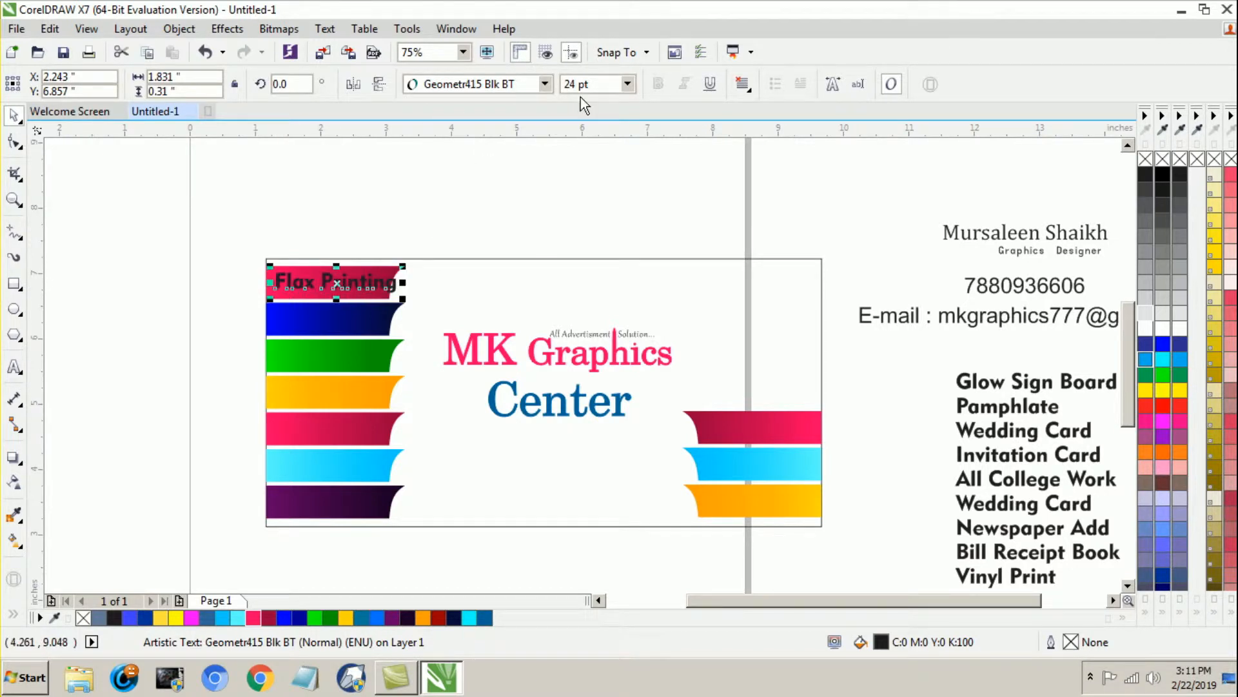
pyautogui.moveTo(594, 84); pyautogui.dragTo(550, 109)
pyautogui.write('20')
pyautogui.press('Return')
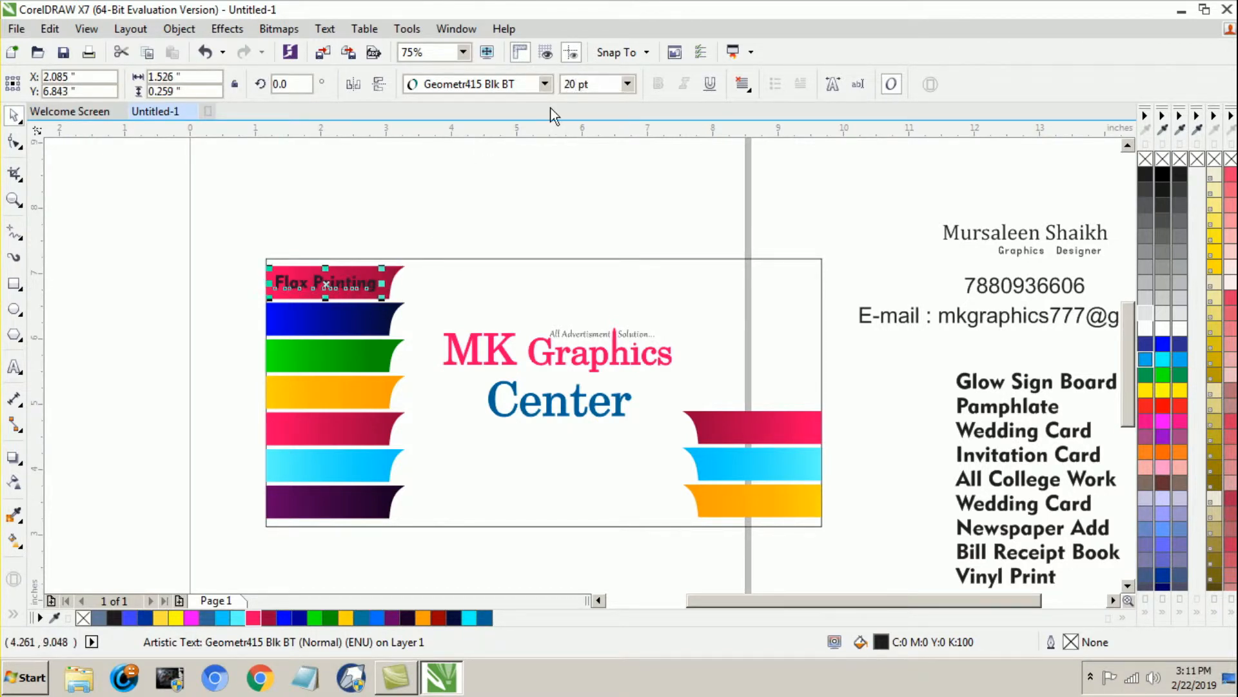
pyautogui.click(1145, 332)
pyautogui.click(188, 346)
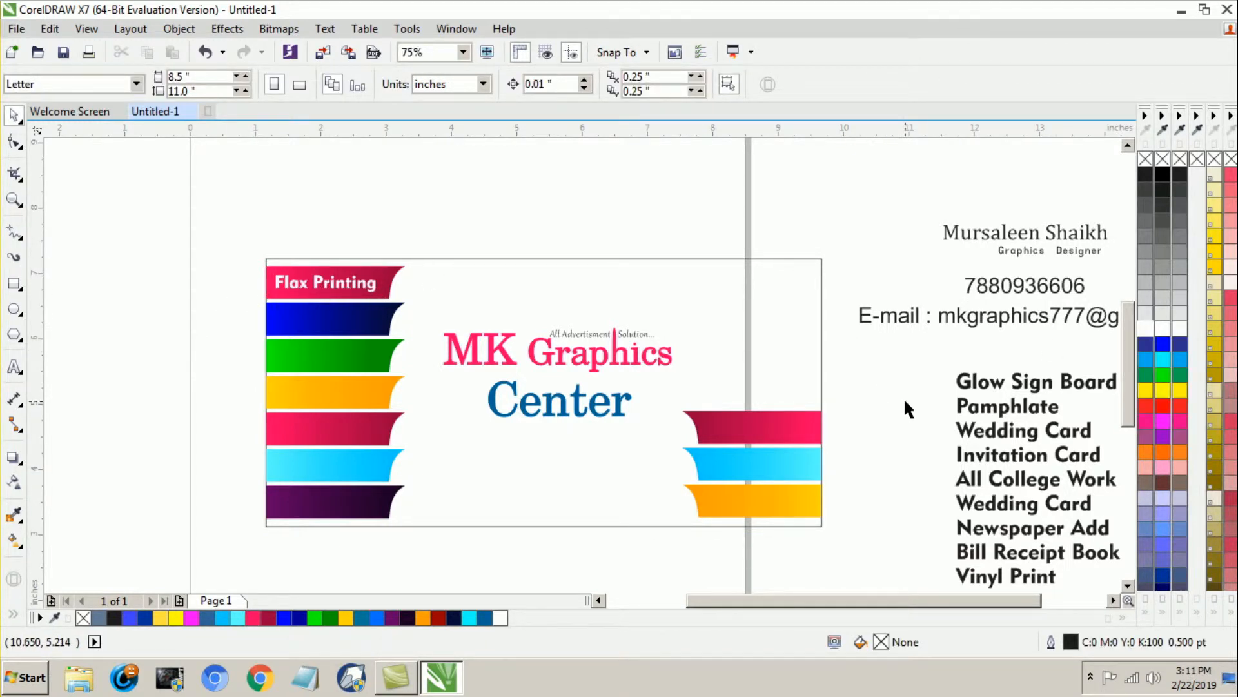
# Step: Place a "Wedding Card" label on the dark blue left strip, set it to 20 pt and fill it white
pyautogui.moveTo(1012, 428); pyautogui.dragTo(319, 324)
pyautogui.moveTo(594, 90); pyautogui.dragTo(532, 134)
pyautogui.write('20')
pyautogui.press('Return')
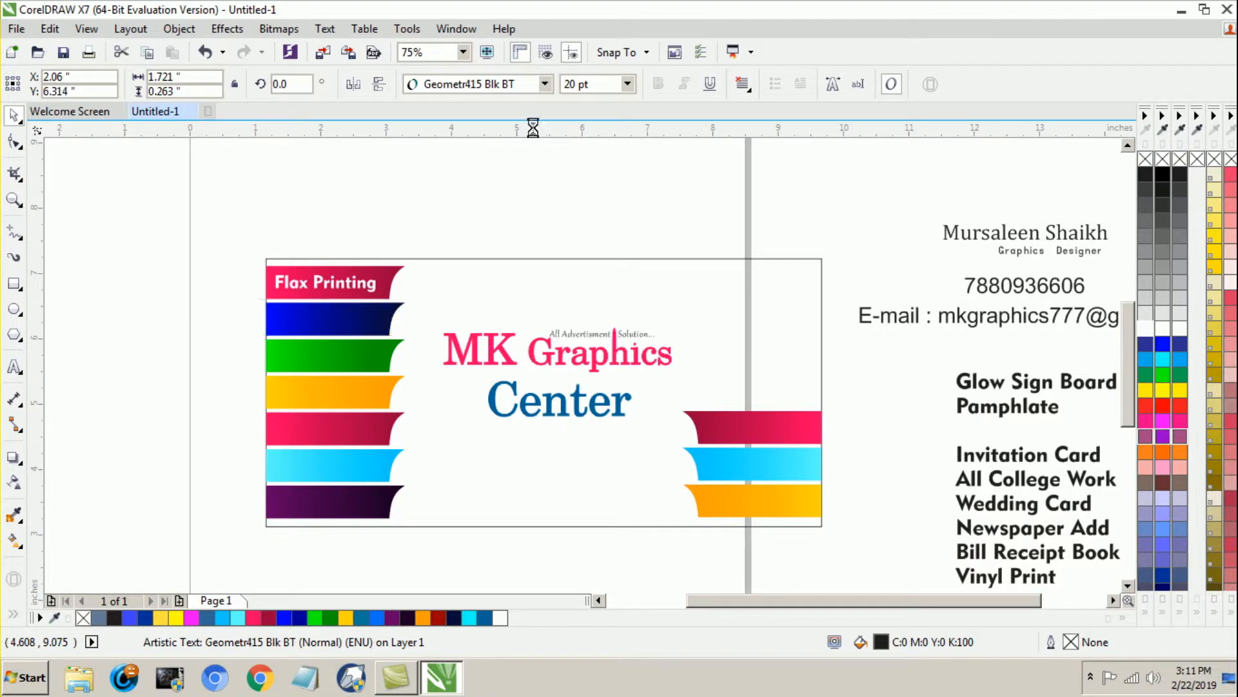
pyautogui.click(1145, 328)
pyautogui.click(537, 211)
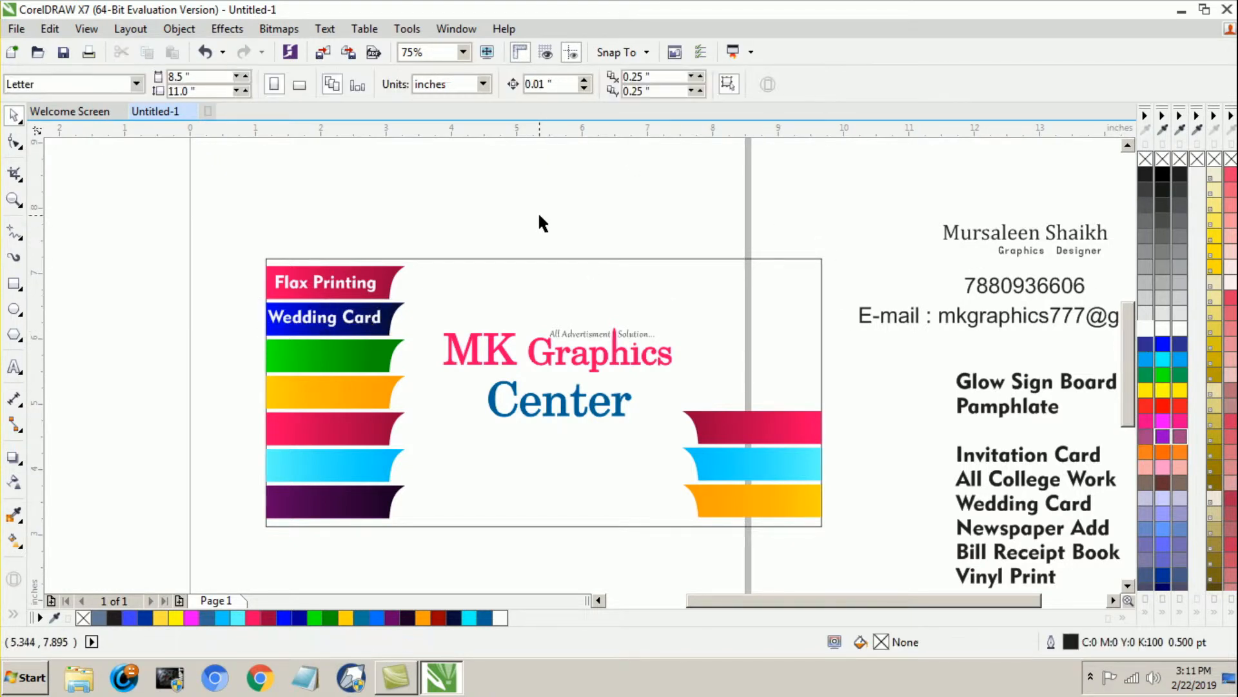
# Step: Shift "Flax Printing" slightly left and "Wedding Card" slightly right so both labels start near the same margin
pyautogui.click(349, 284)
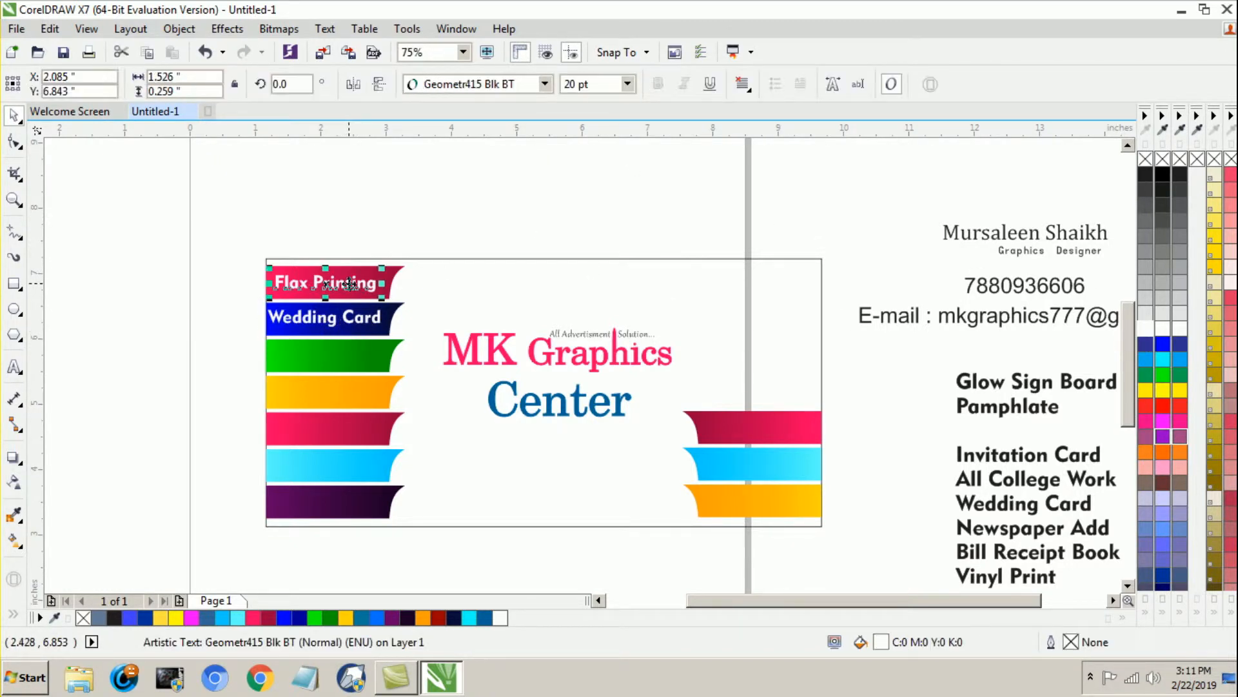
pyautogui.press('Left')
pyautogui.keyDown('shift'); pyautogui.click(348, 325); pyautogui.keyUp('shift')
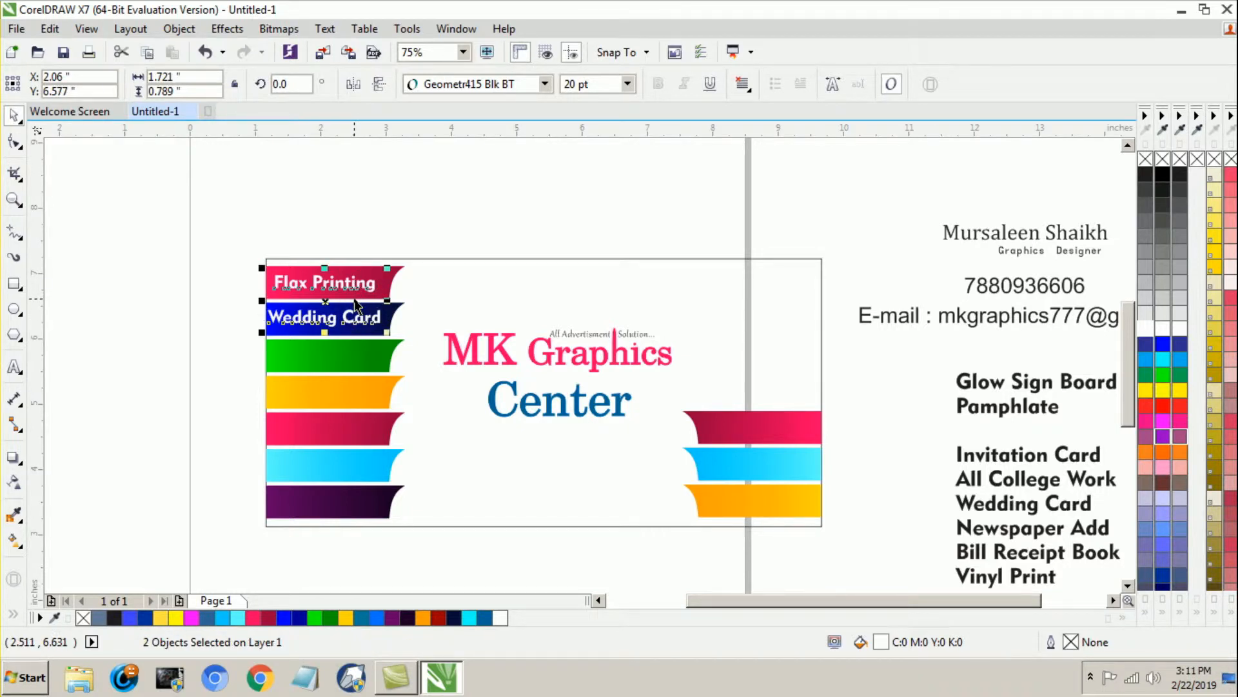
pyautogui.press('l')
pyautogui.click(126, 311)
pyautogui.click(299, 320)
pyautogui.press('Left')
pyautogui.press('Left')
pyautogui.press('Left')
pyautogui.press('Left')
pyautogui.press('Left')
pyautogui.click(179, 357)
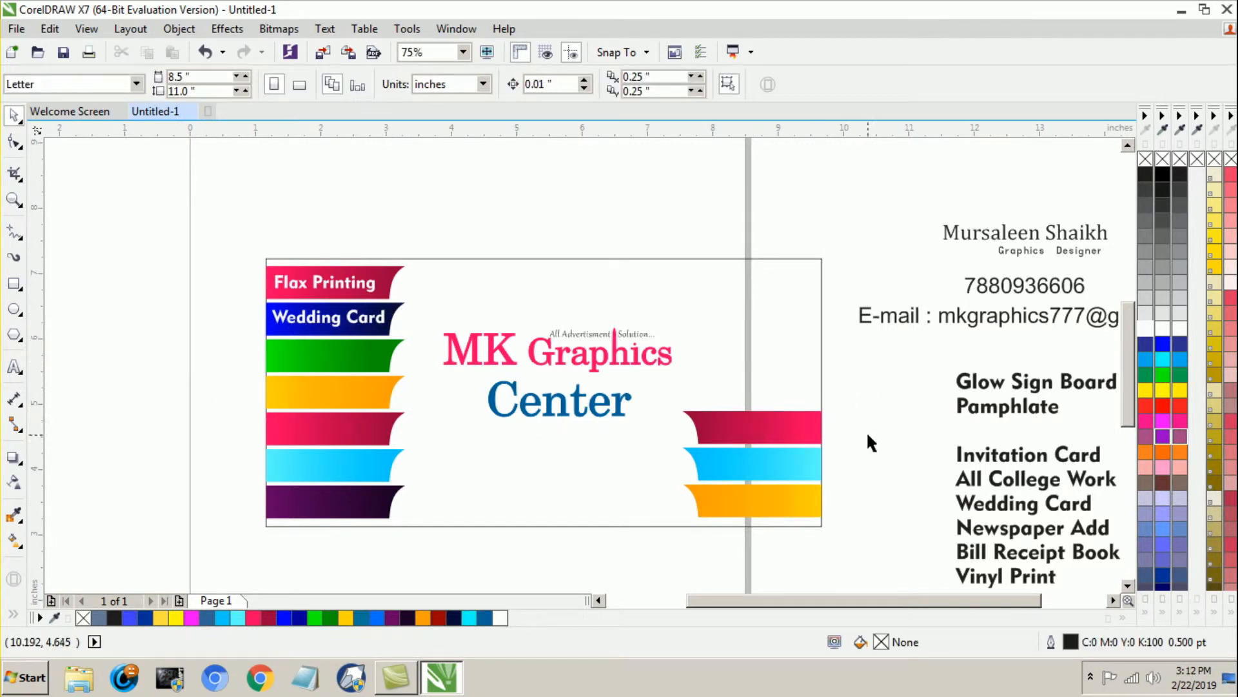
# Step: Set the eight remaining service labels outside the banner to 22 pt and move the address text slightly lower
pyautogui.scroll(-2, 926, 350)
pyautogui.moveTo(926, 353); pyautogui.dragTo(1058, 477)
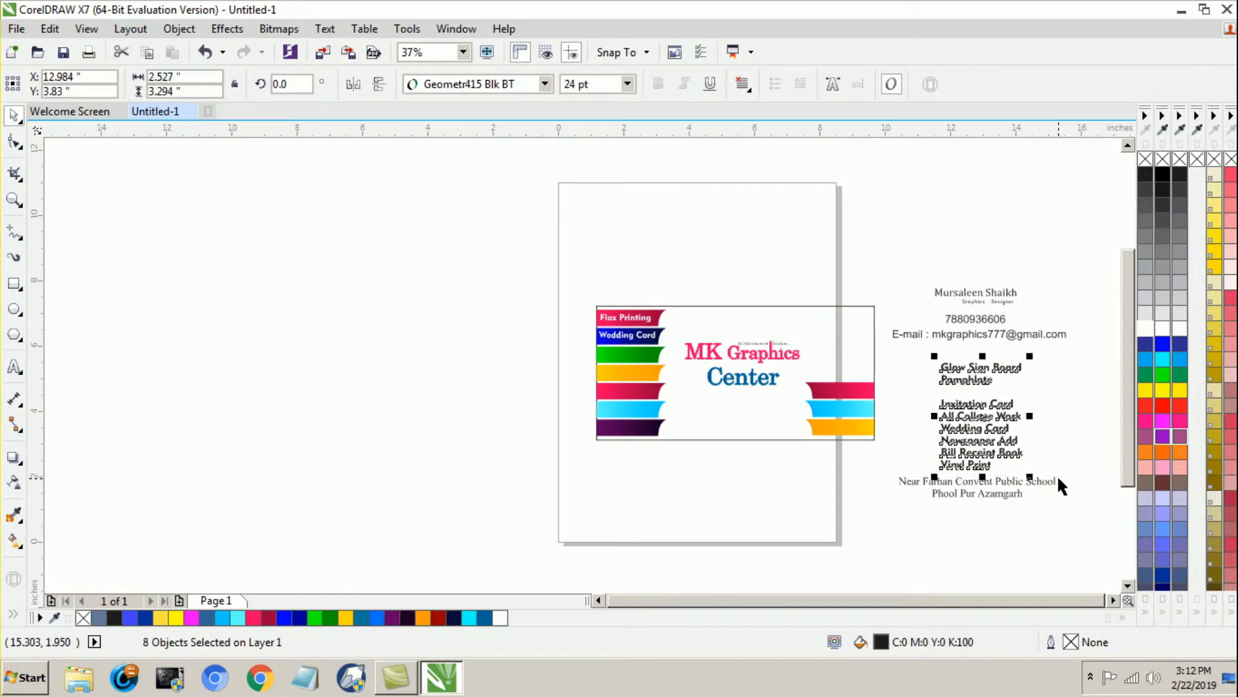
pyautogui.click(975, 533)
pyautogui.moveTo(932, 352); pyautogui.dragTo(1057, 467)
pyautogui.click(590, 84)
pyautogui.write('22')
pyautogui.press('Return')
pyautogui.moveTo(938, 496); pyautogui.dragTo(934, 506)
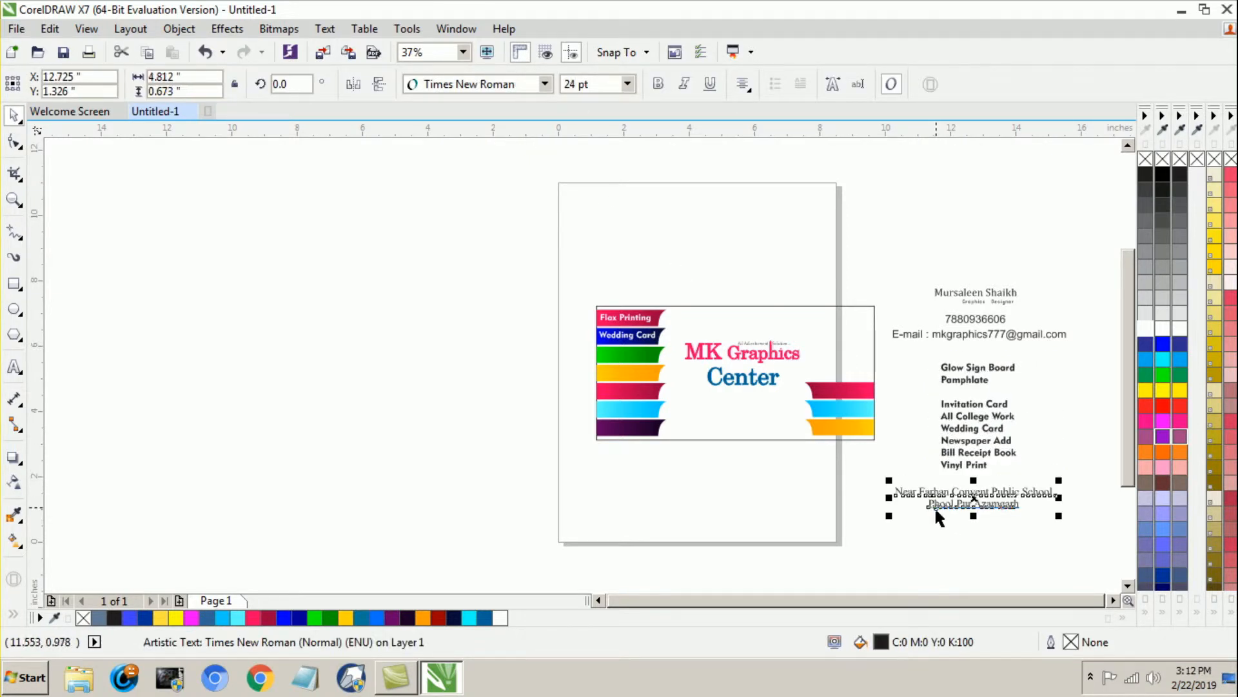
pyautogui.click(937, 530)
# Step: Move the "Invitation Card" label onto the green strip and nudge it in line with the labels above
pyautogui.moveTo(968, 410); pyautogui.dragTo(619, 353)
pyautogui.scroll(2, 619, 354)
pyautogui.scroll(-2, 637, 392)
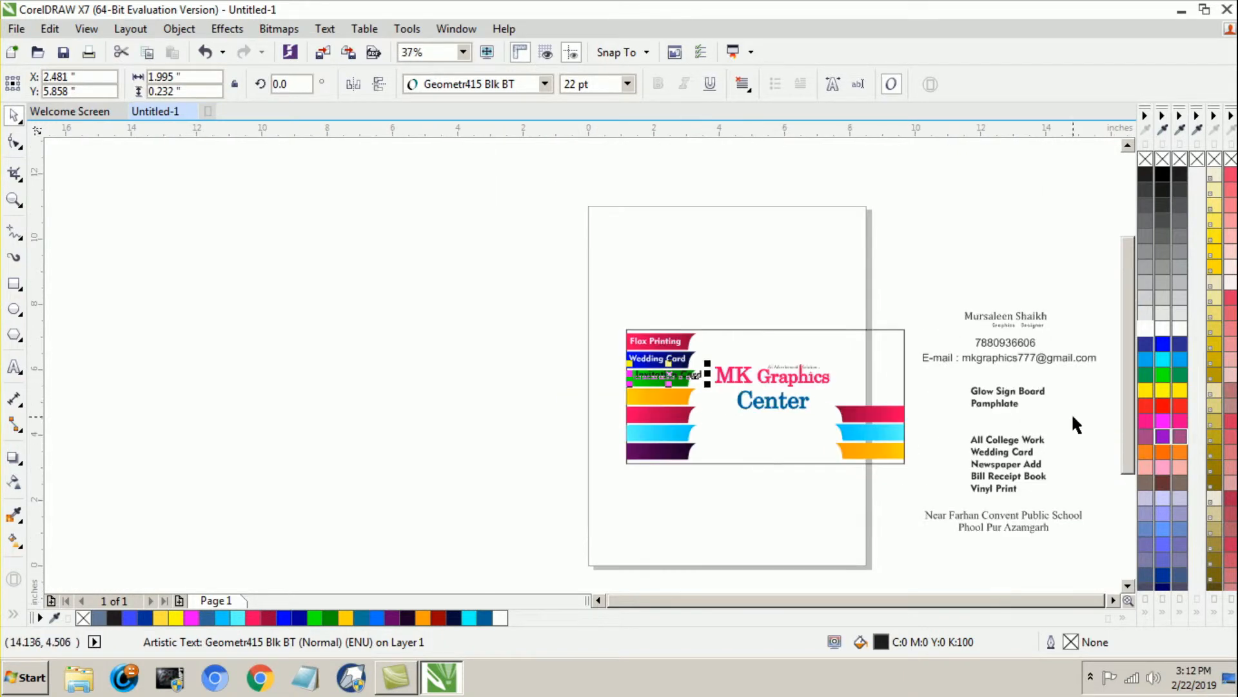
pyautogui.scroll(2, 1070, 416)
pyautogui.moveTo(261, 349)
pyautogui.mouseDown()
pyautogui.moveTo(239, 355)
pyautogui.moveTo(249, 360)
pyautogui.mouseUp()
pyautogui.press('Left')
pyautogui.press('Left')
pyautogui.press('Left')
# Step: Set the "Invitation Card" label to 19 pt and fill it red
pyautogui.doubleClick(568, 90)
pyautogui.write('18')
pyautogui.press('Return')
pyautogui.write('19')
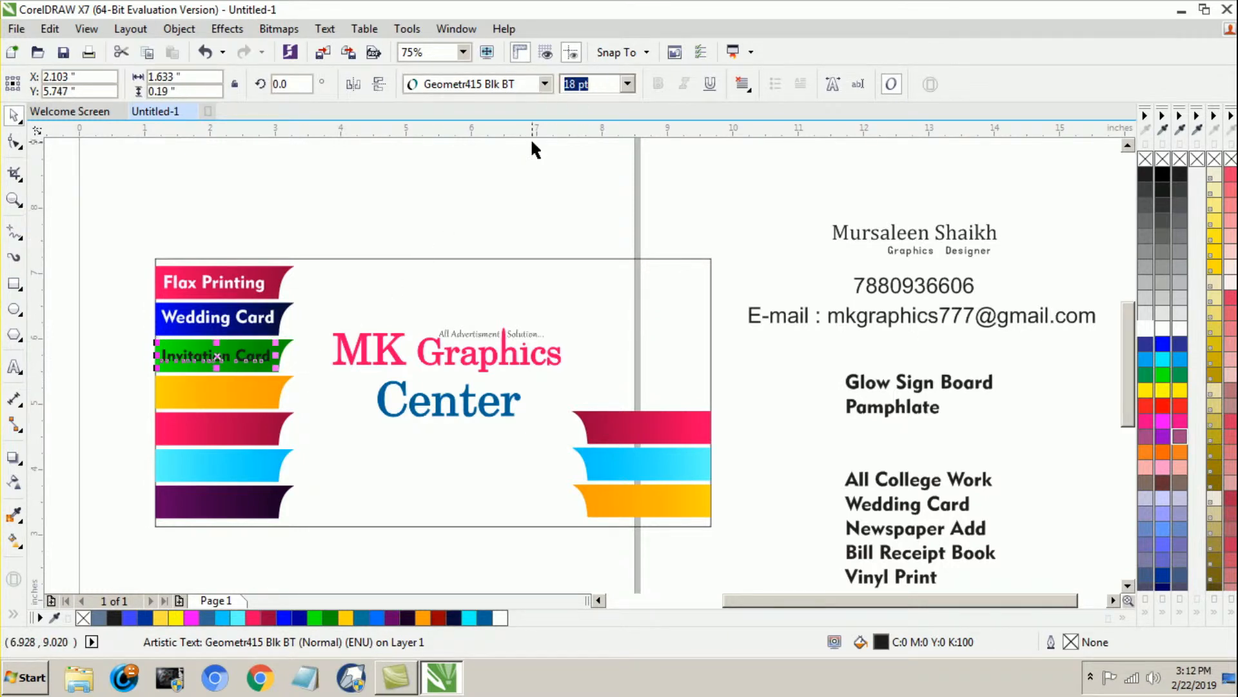
pyautogui.press('Return')
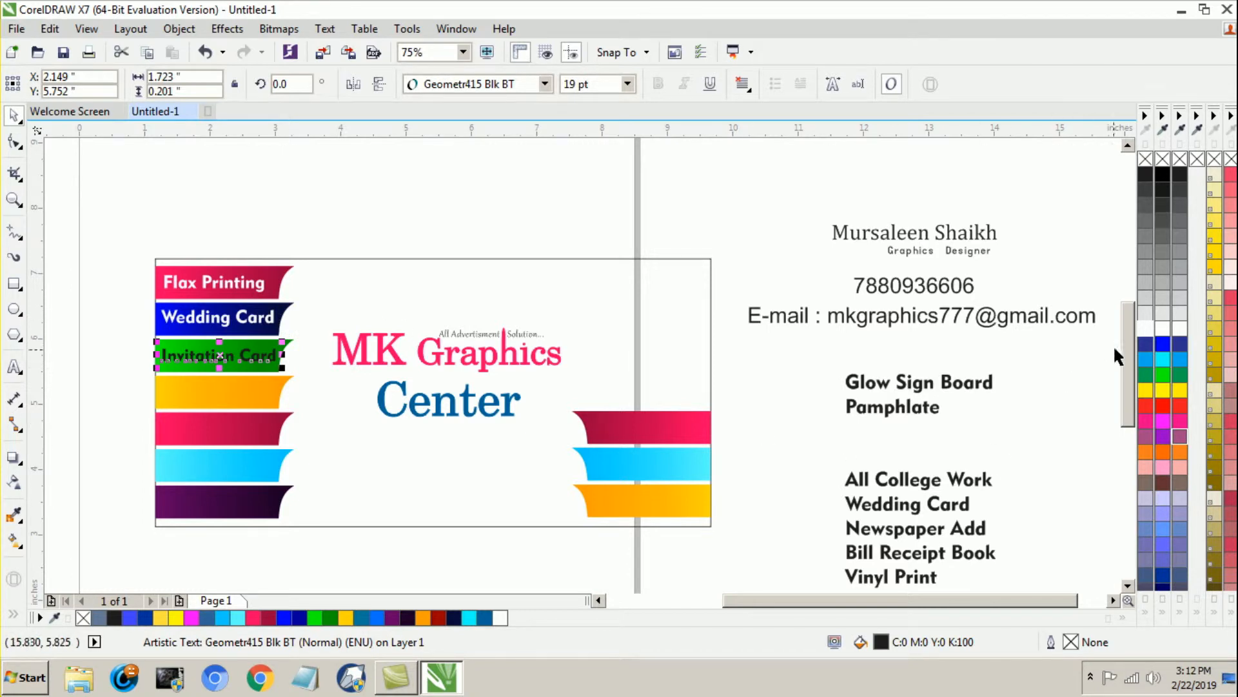
pyautogui.click(1146, 328)
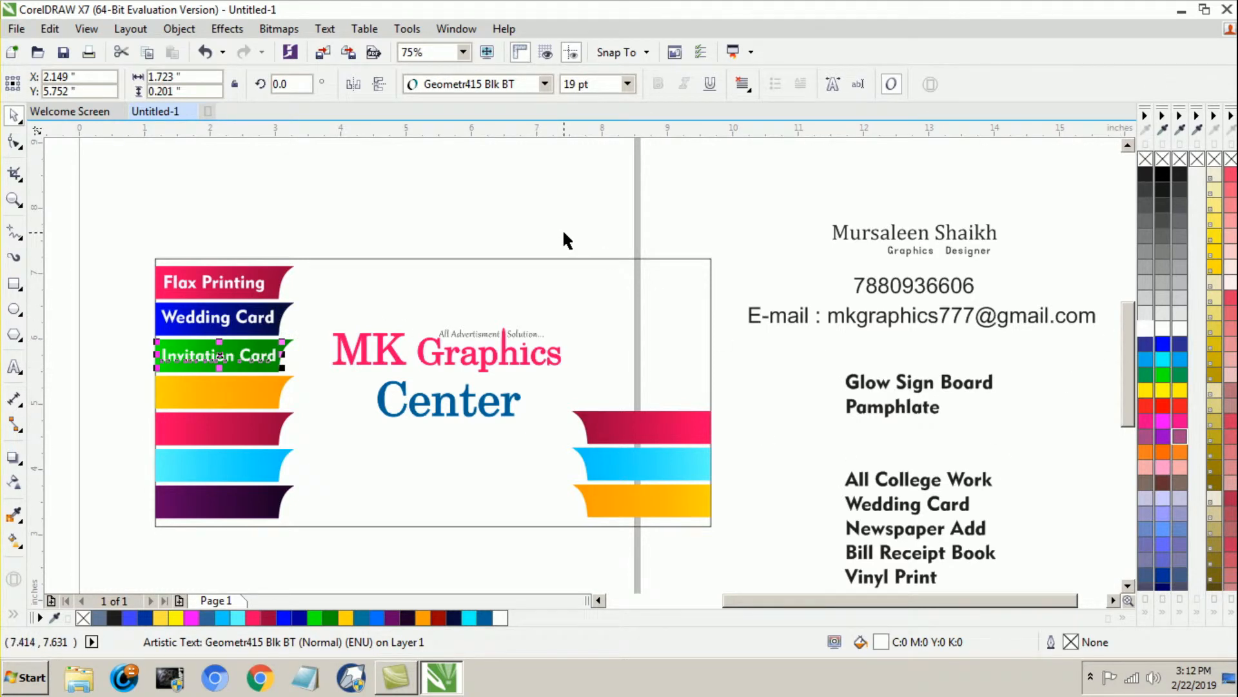
pyautogui.click(1160, 341)
pyautogui.click(1160, 401)
pyautogui.click(463, 215)
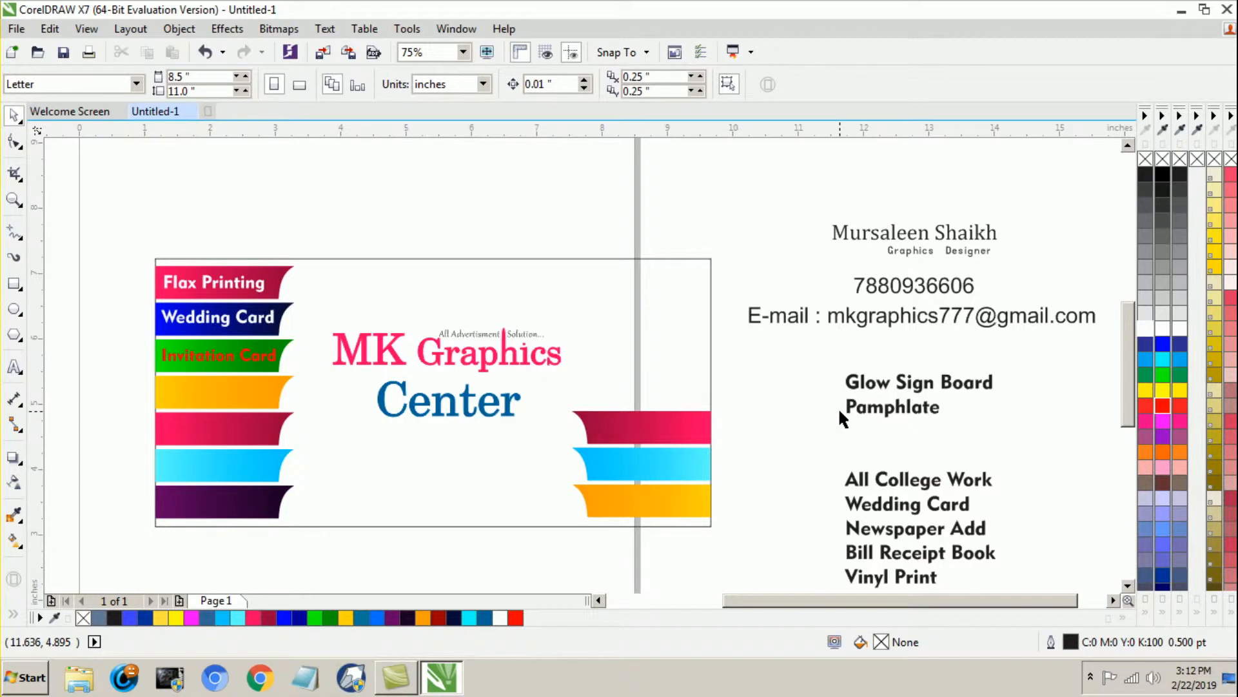
# Step: Delete the duplicate "Wedding Card" label and place the "Pamphlate" label, filled blue, on the orange left strip
pyautogui.click(893, 511)
pyautogui.press('Delete')
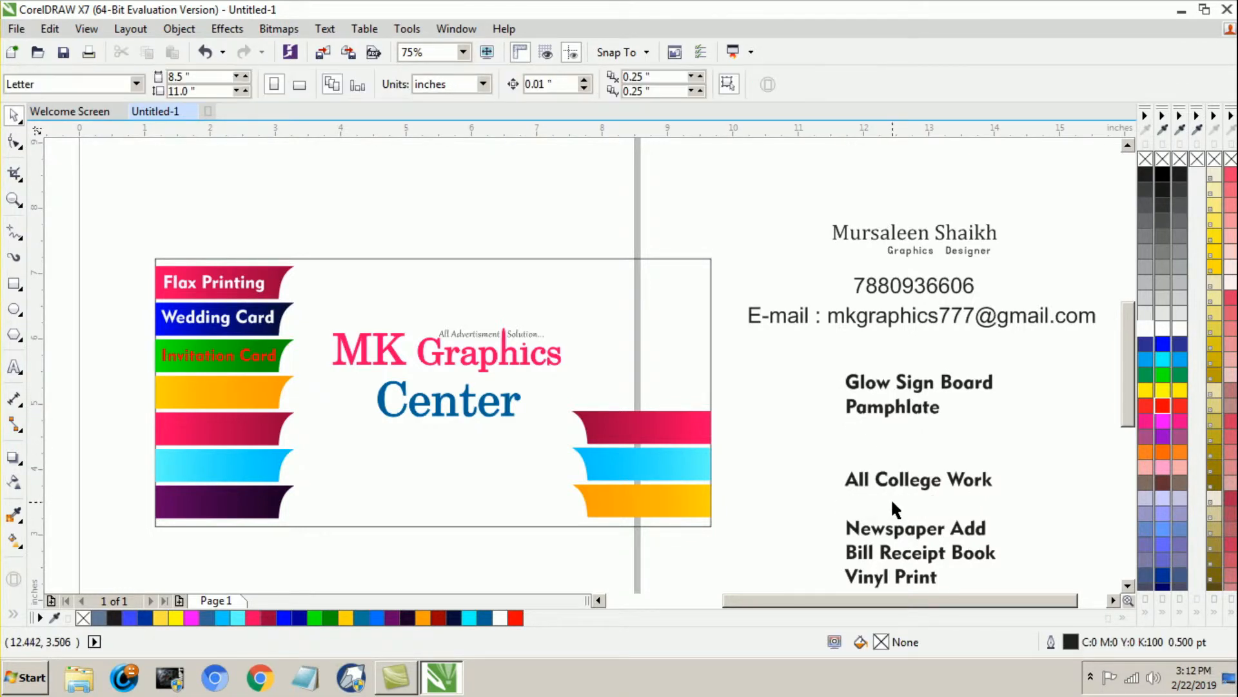
pyautogui.moveTo(872, 416); pyautogui.dragTo(191, 392)
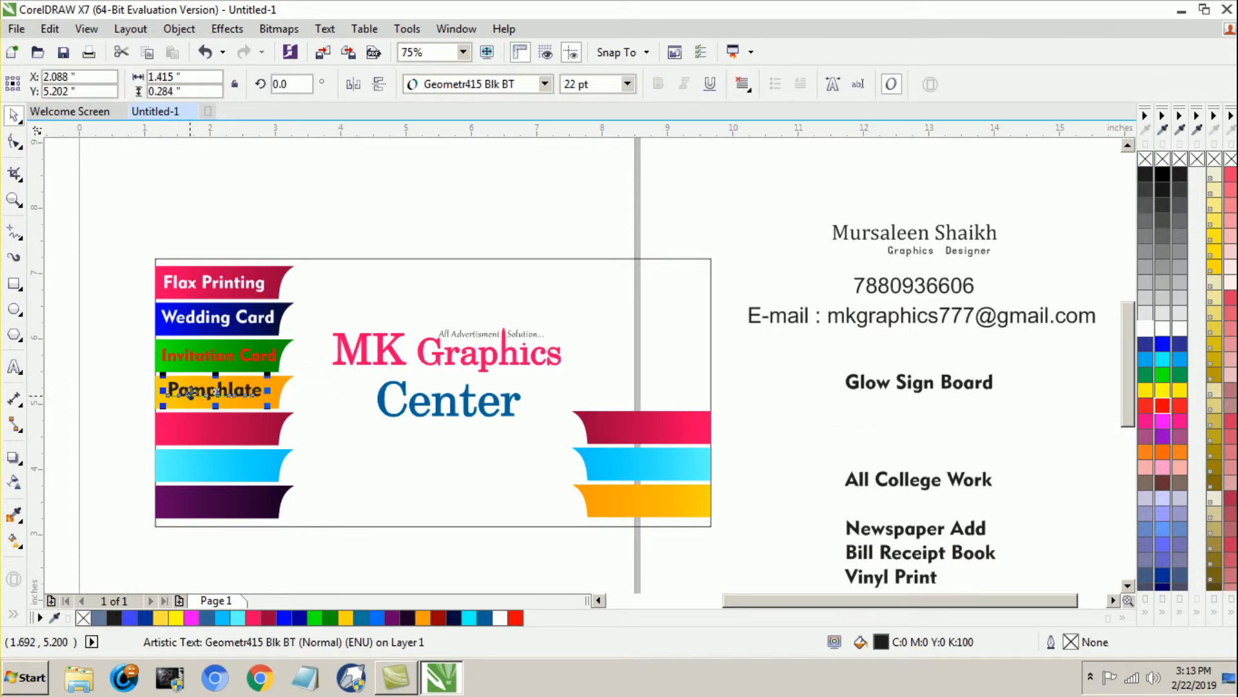
pyautogui.click(1162, 329)
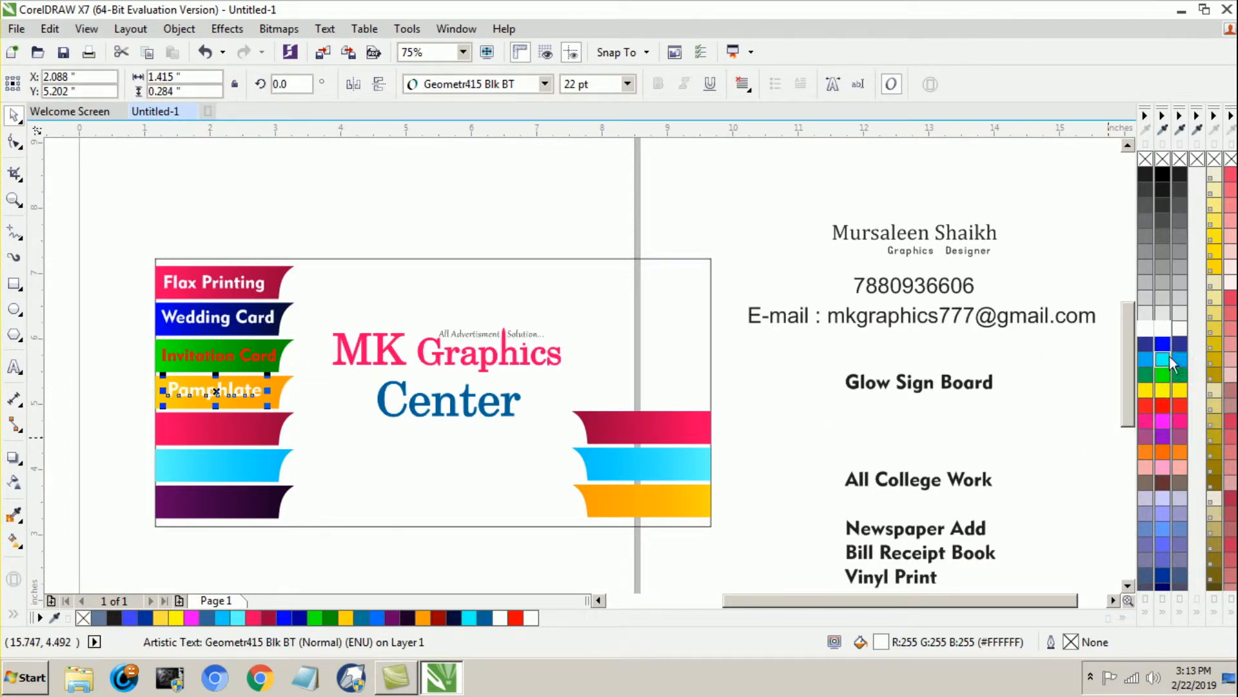
pyautogui.click(1162, 343)
pyautogui.press('Escape')
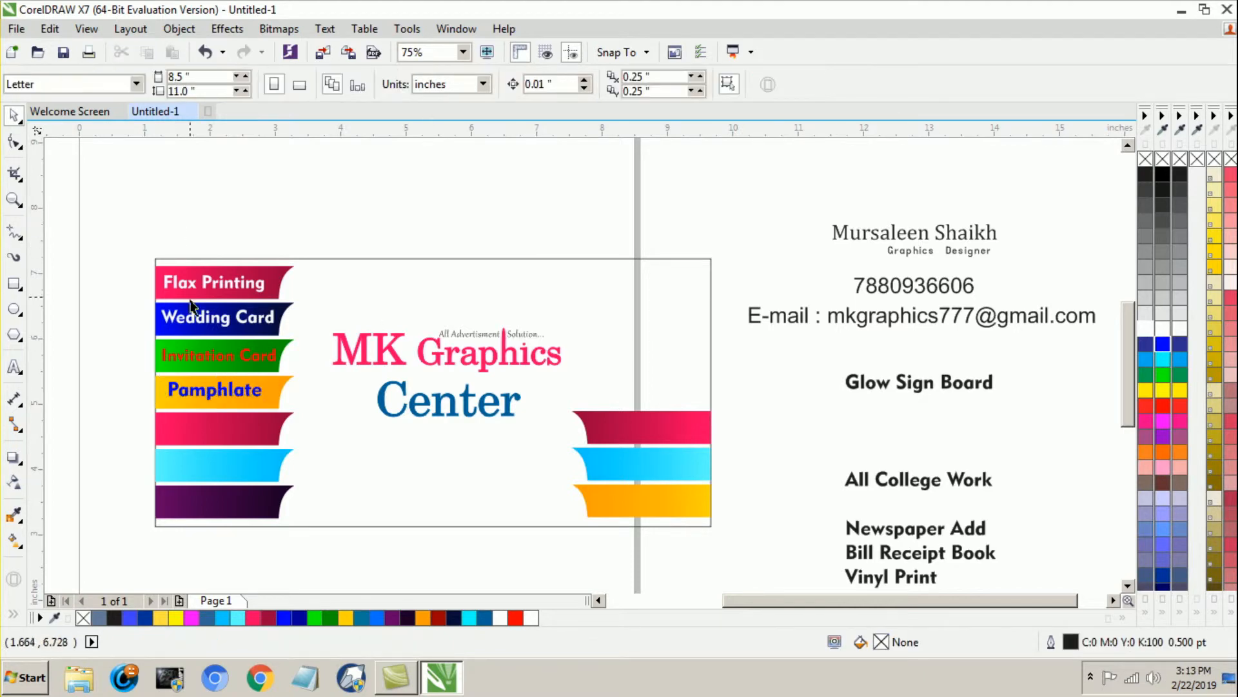
pyautogui.click(220, 395)
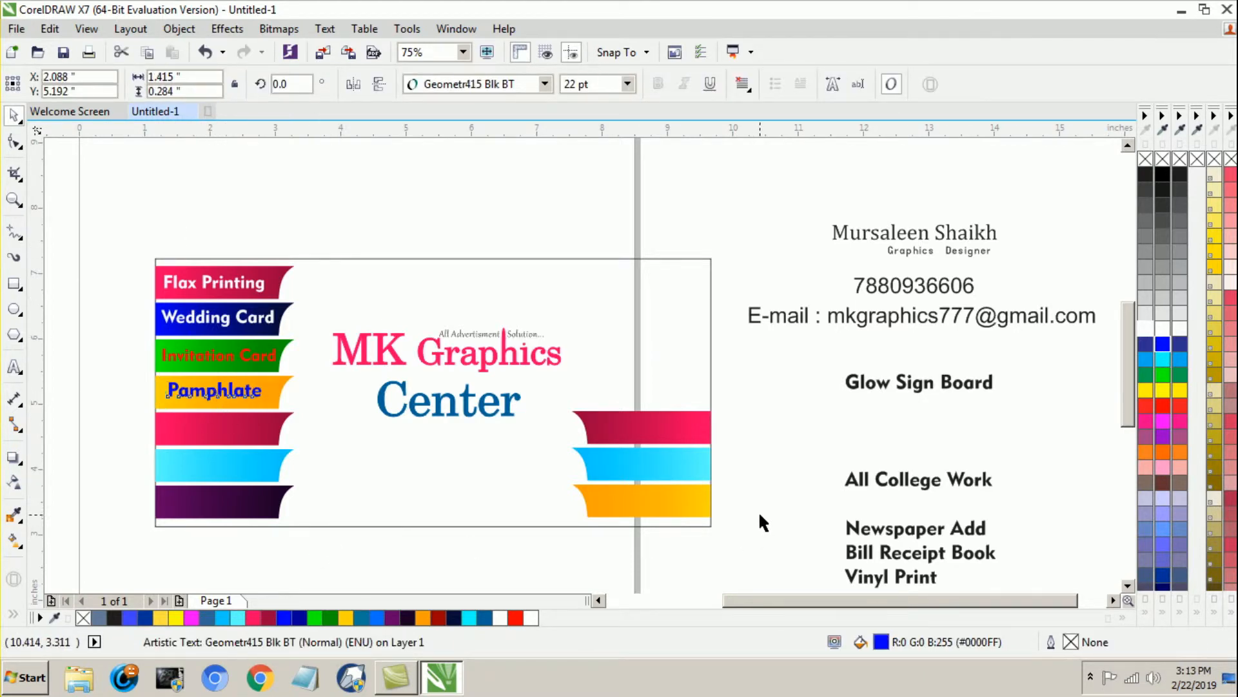
pyautogui.click(761, 514)
pyautogui.scroll(-1, 794, 502)
pyautogui.scroll(1, 807, 540)
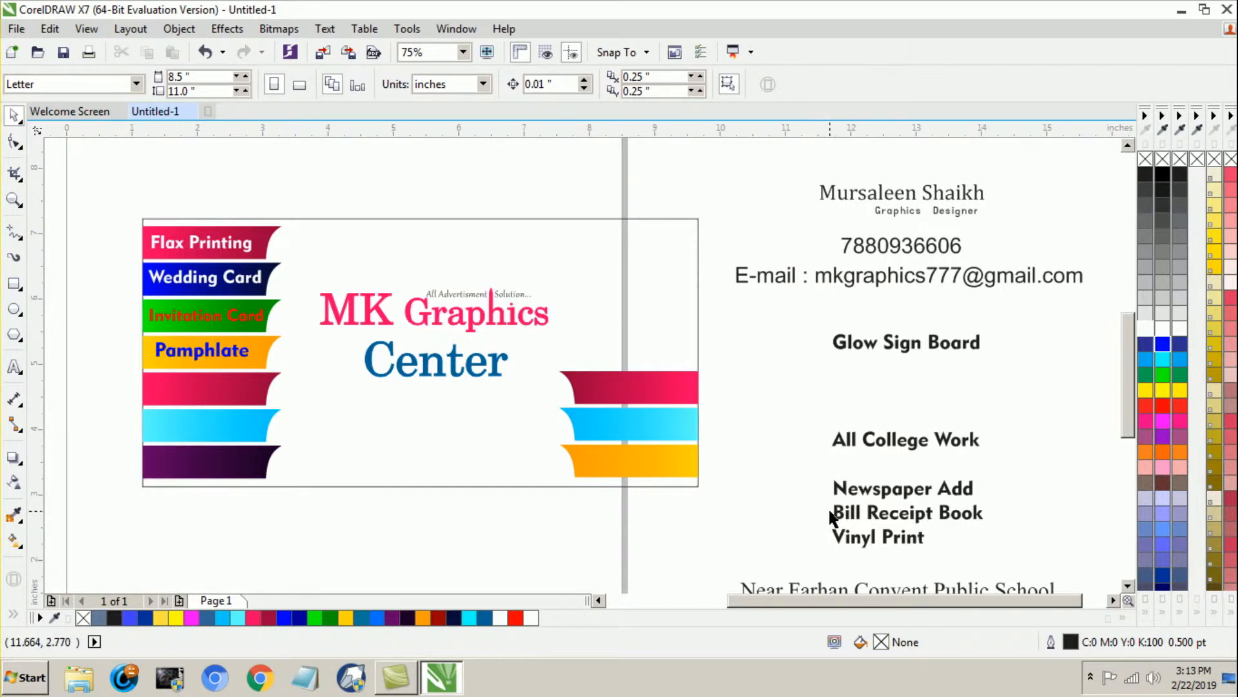
# Step: Place the "Glow Sign Board" label on the left pink strip below "Pamphlate" and reduce it to 19 pt
pyautogui.click(884, 342)
pyautogui.moveTo(883, 342); pyautogui.dragTo(212, 389)
pyautogui.click(594, 84)
pyautogui.write('19')
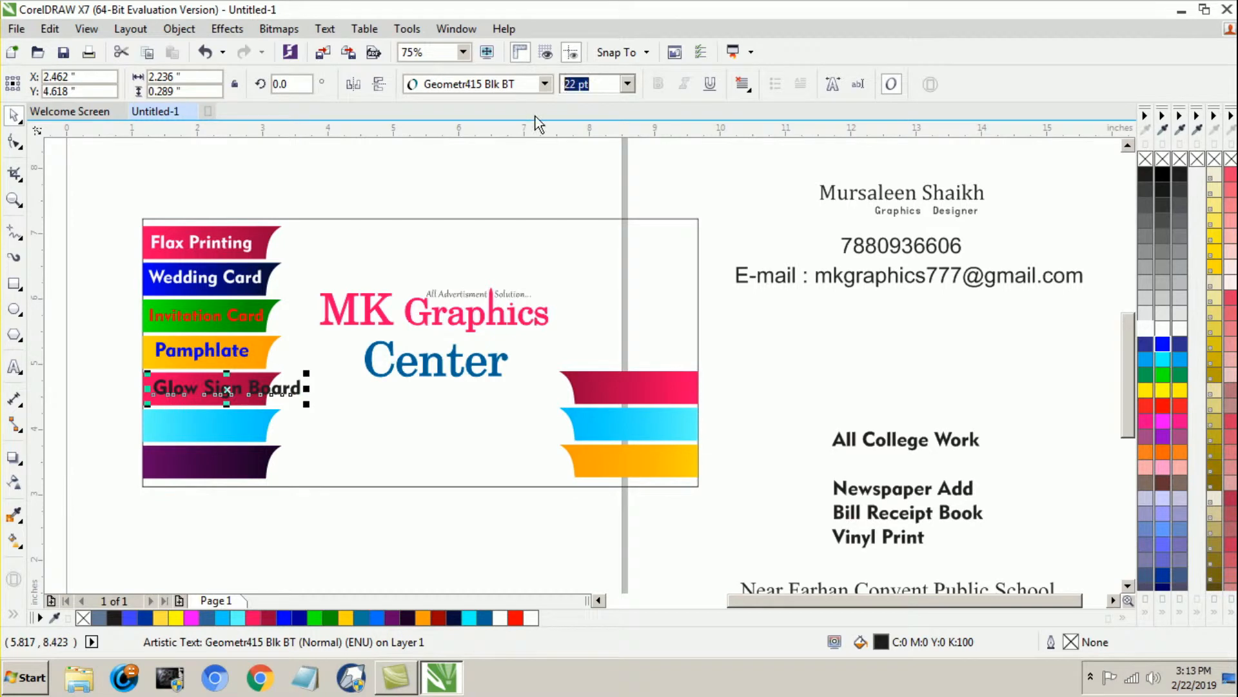
pyautogui.press('Return')
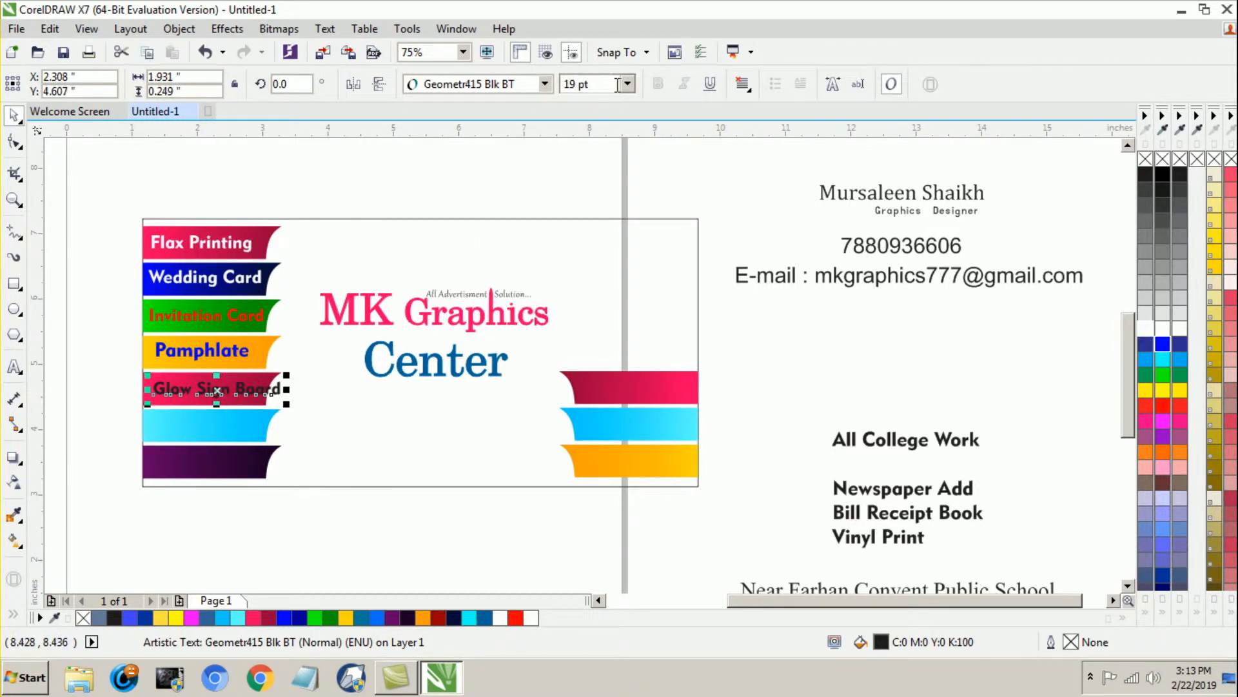
pyautogui.click(182, 400)
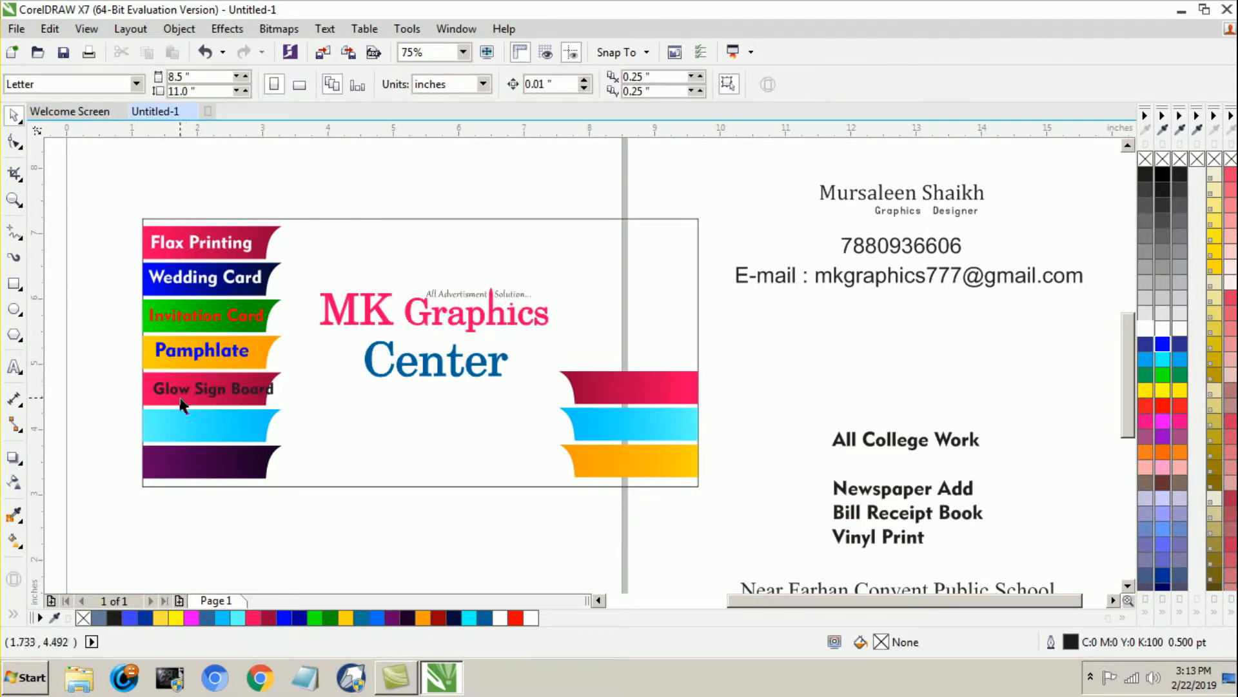
# Step: Fill the "Glow Sign Board" label white and fit it within its strip by nudging it left and setting it to 17.9 pt
pyautogui.click(191, 394)
pyautogui.click(1142, 329)
pyautogui.press('Left')
pyautogui.press('Left')
pyautogui.press('Left')
pyautogui.press('Left')
pyautogui.press('Left')
pyautogui.press('Left')
pyautogui.press('Left')
pyautogui.press('Left')
pyautogui.press('Left')
pyautogui.press('Left')
pyautogui.press('Left')
pyautogui.press('Left')
pyautogui.press('Left')
pyautogui.click(584, 84)
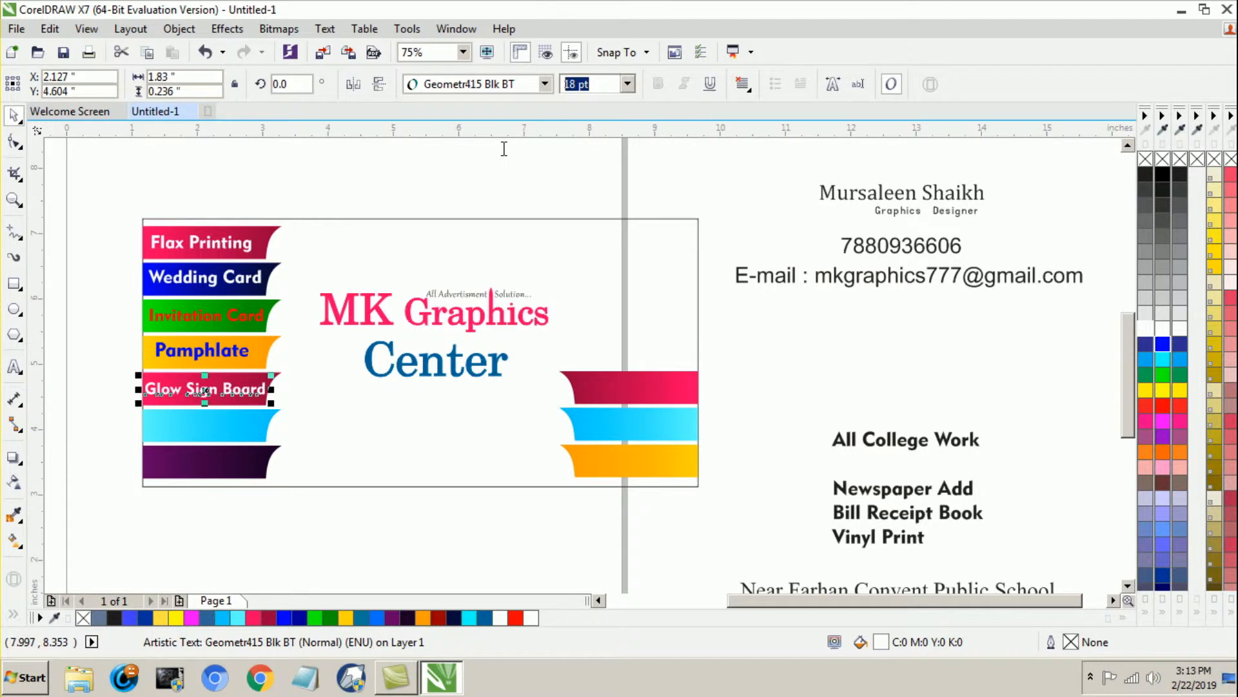
pyautogui.write('17.9')
pyautogui.press('Return')
pyautogui.click(512, 151)
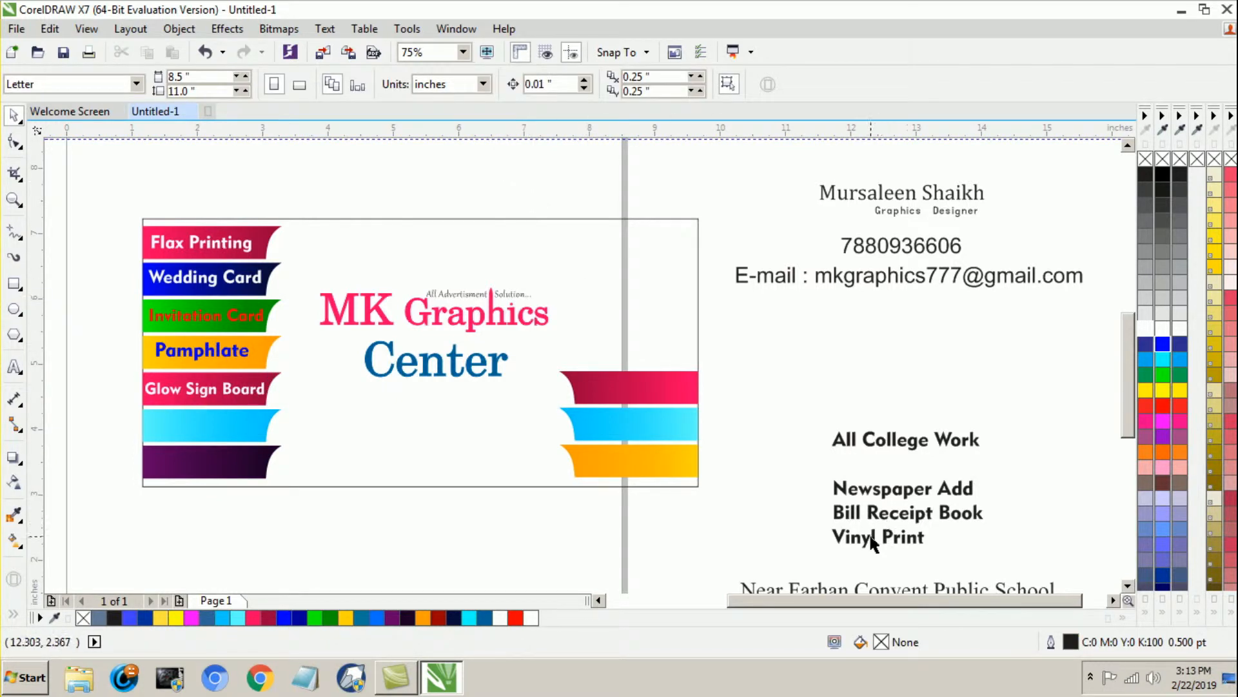
# Step: Set the "Newspaper Add" and "Bill Receipt Book" labels to 19 pt and move "Newspaper Add" onto the right pink strip
pyautogui.moveTo(806, 463); pyautogui.dragTo(1014, 529)
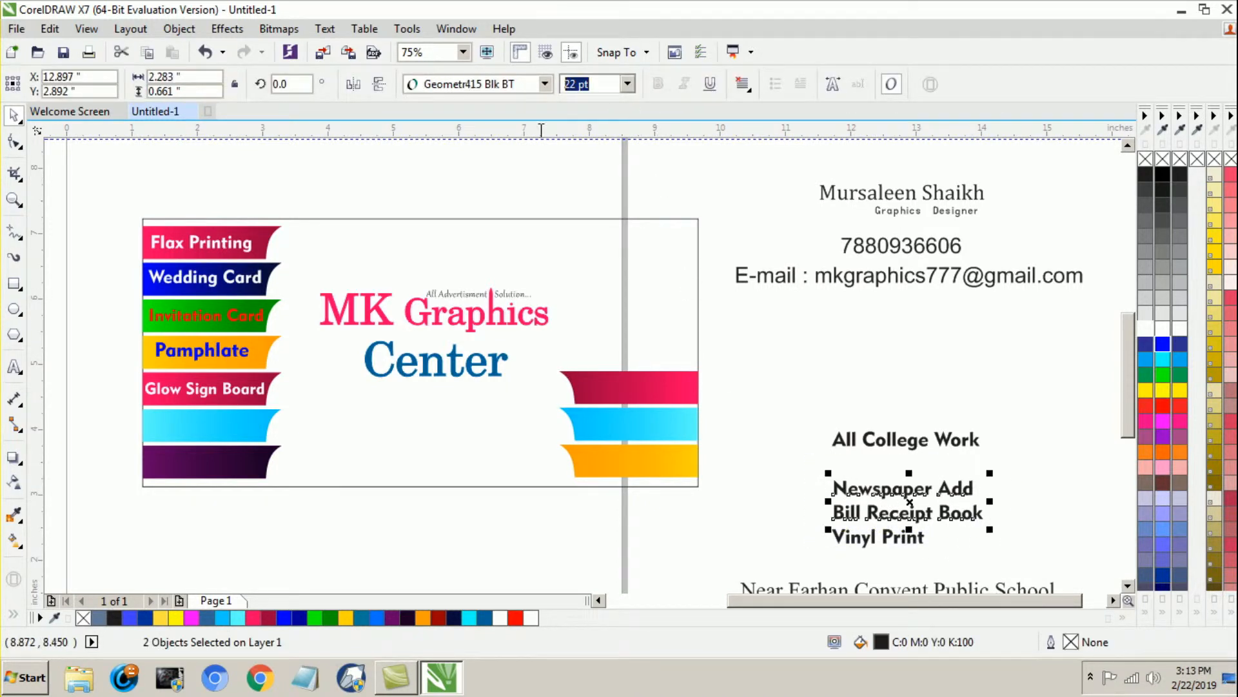
pyautogui.click(773, 445)
pyautogui.moveTo(874, 494); pyautogui.dragTo(620, 392)
# Step: Set the "Newspaper Add" label to 18.5 pt, fill it white and fit it within the right pink strip
pyautogui.click(584, 84)
pyautogui.write('1')
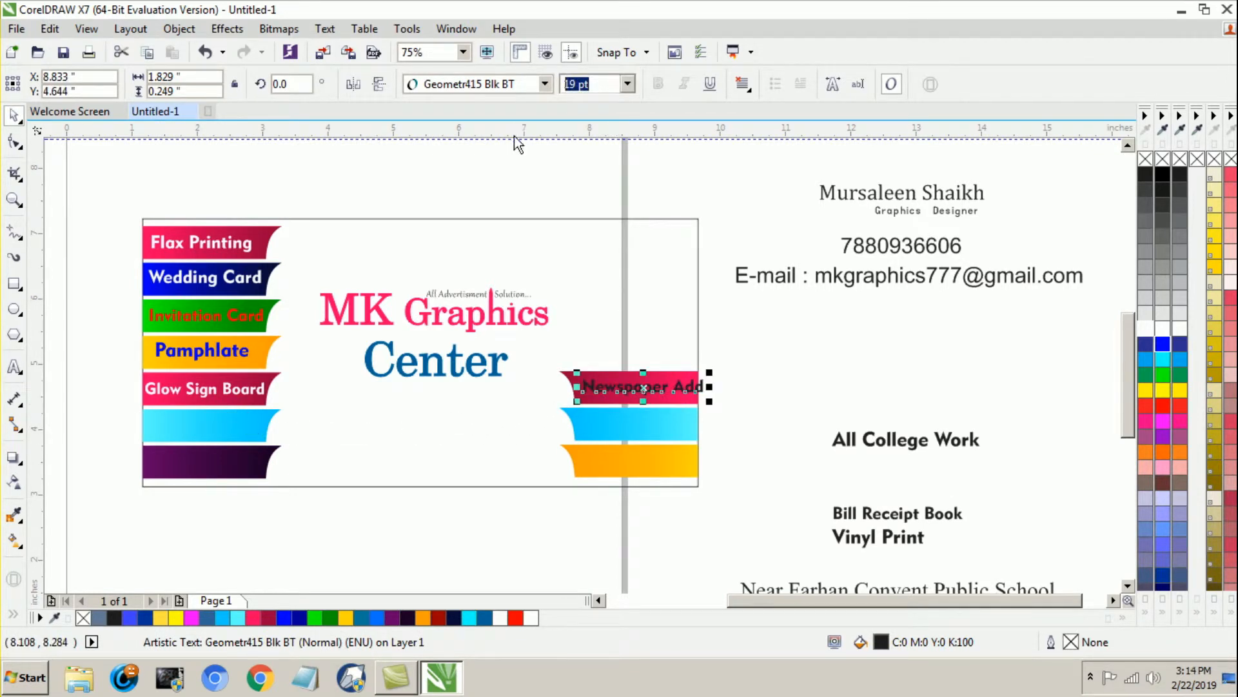
pyautogui.write('8.5')
pyautogui.press('Return')
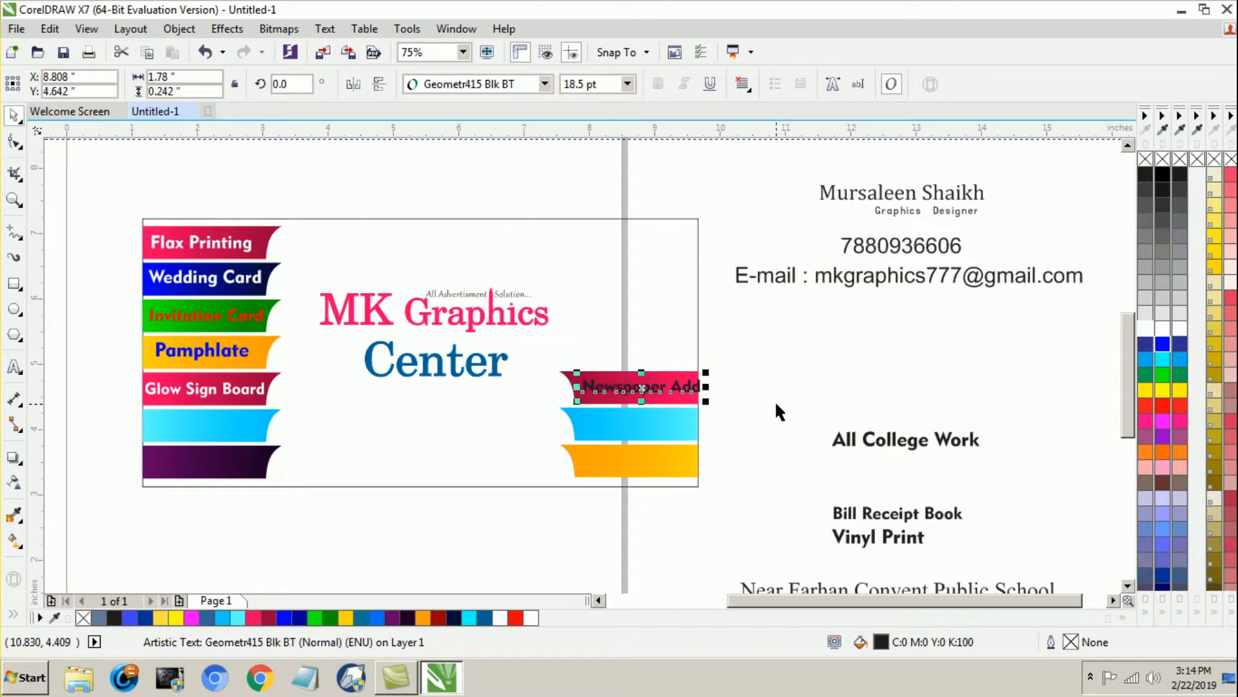
pyautogui.click(1145, 327)
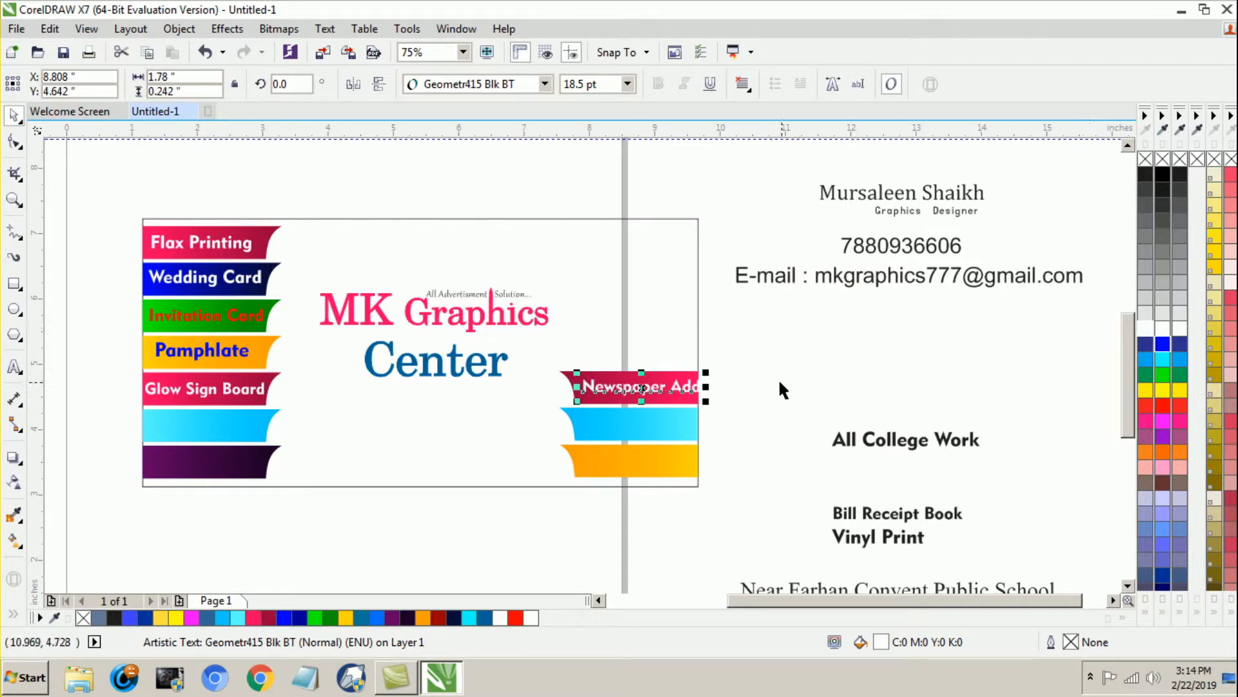
pyautogui.click(729, 379)
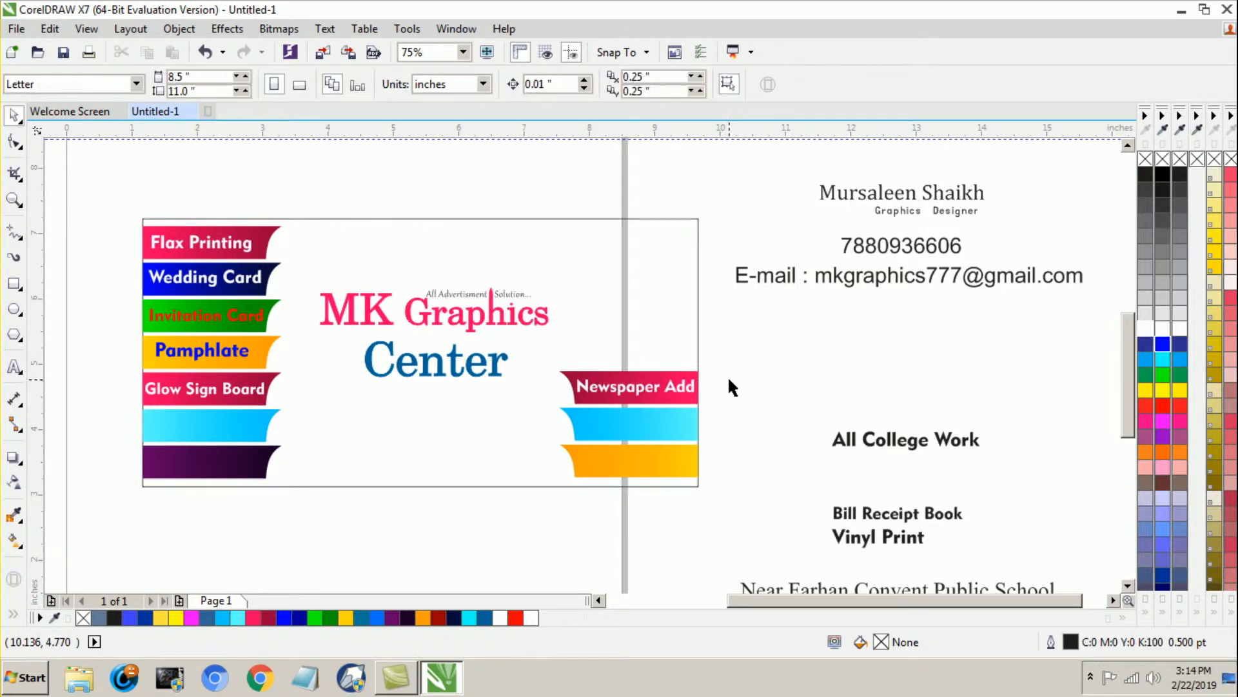
# Step: Place the "Bill Receipt Book" label on the right cyan strip and set it to 18.5 pt
pyautogui.moveTo(898, 523); pyautogui.dragTo(647, 423)
pyautogui.press('Left')
pyautogui.press('Left')
pyautogui.press('Left')
pyautogui.doubleClick(595, 77)
pyautogui.write('18.5')
pyautogui.press('Return')
pyautogui.click(737, 389)
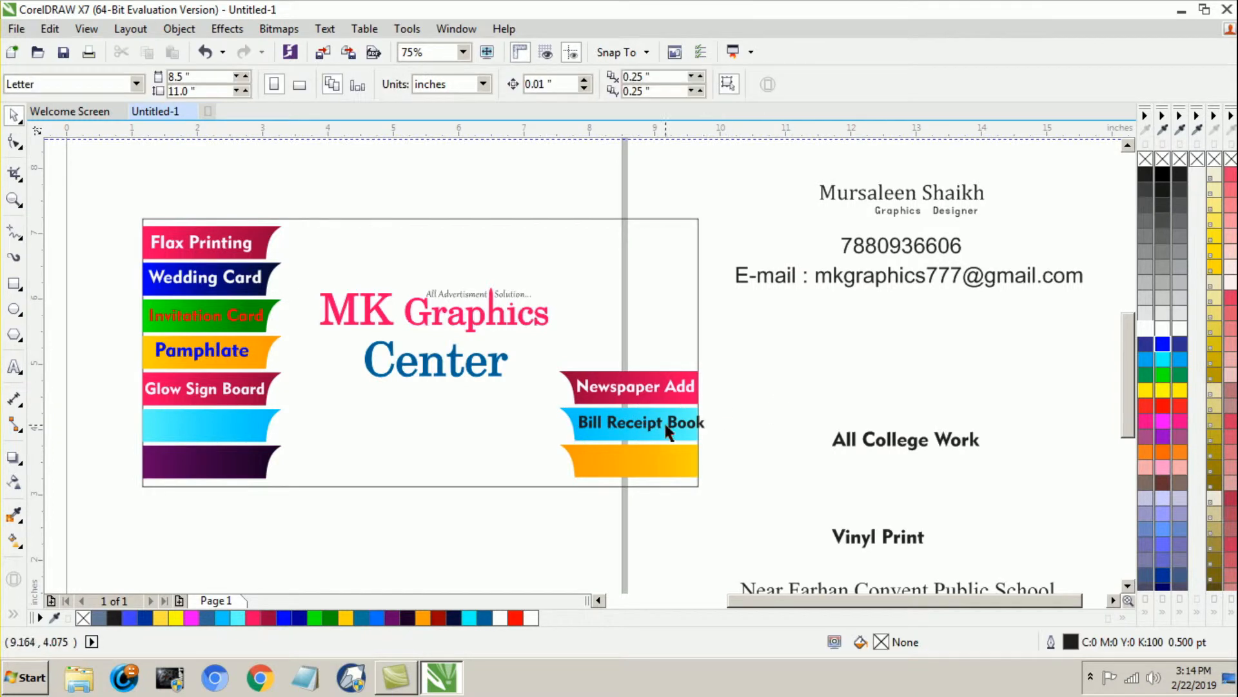
# Step: Set the "Bill Receipt Book" label to 17.5 pt and fit it within the right cyan strip
pyautogui.click(661, 421)
pyautogui.moveTo(607, 88); pyautogui.dragTo(488, 145)
pyautogui.write('18')
pyautogui.press('Return')
pyautogui.moveTo(603, 85); pyautogui.dragTo(532, 133)
pyautogui.write('17.5')
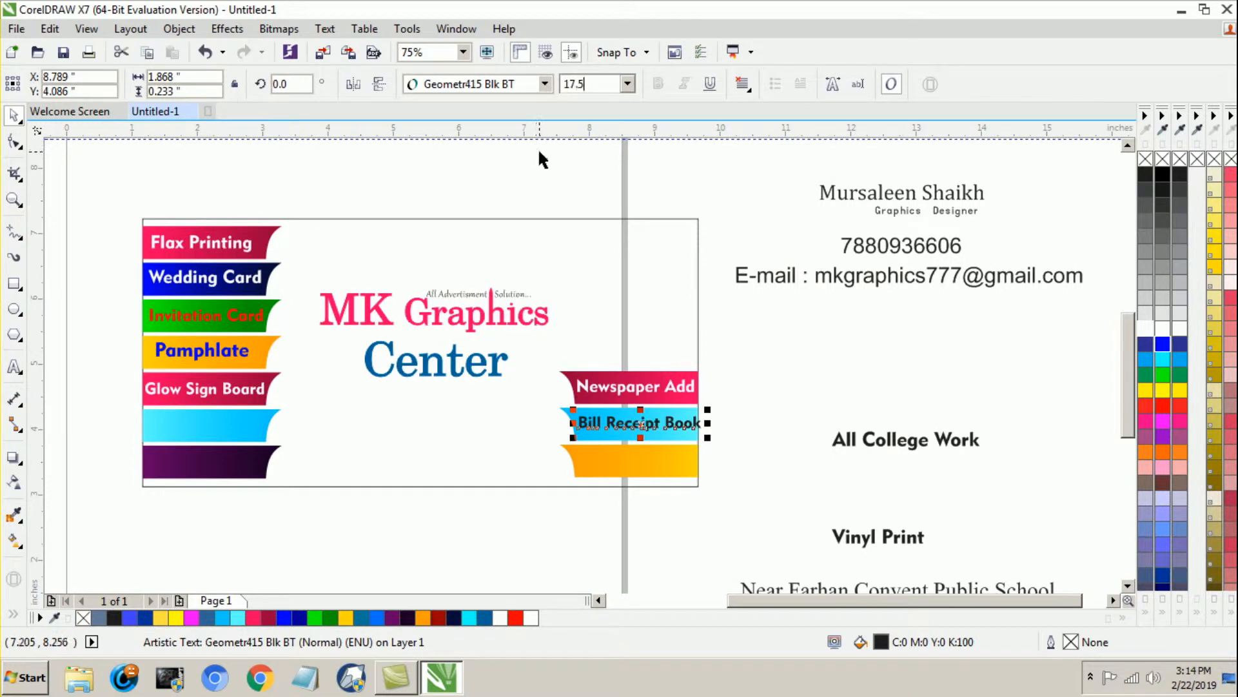
pyautogui.press('Return')
pyautogui.click(788, 363)
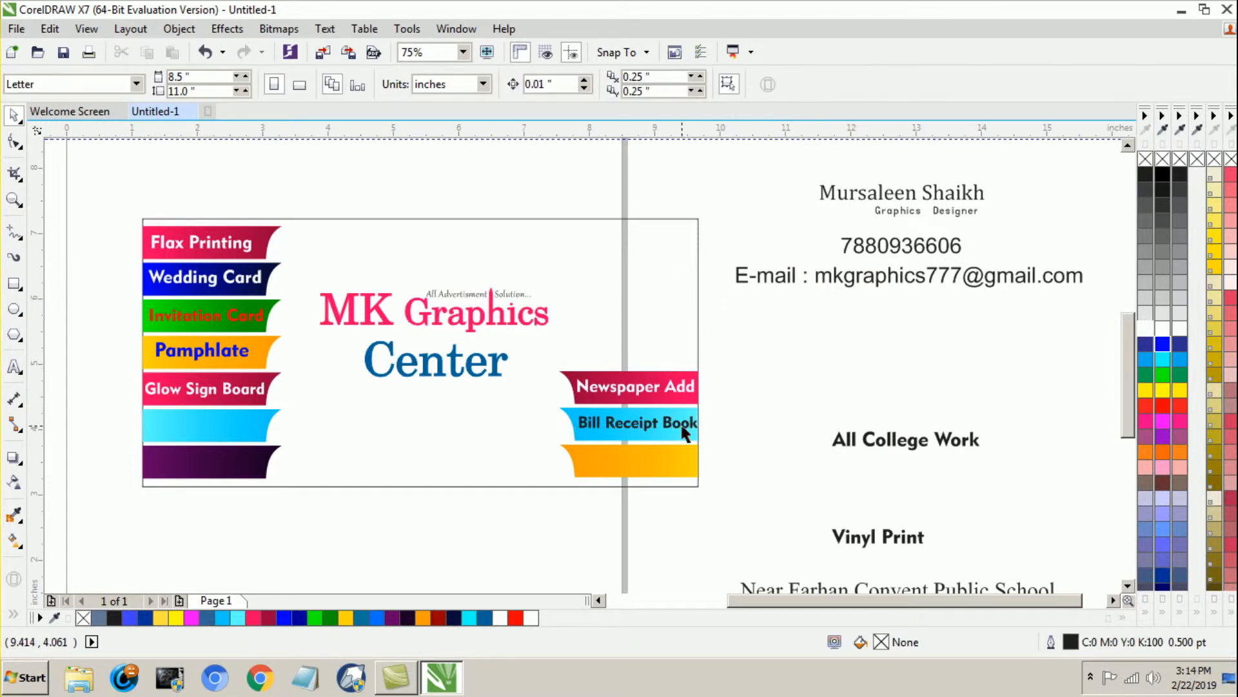
pyautogui.click(682, 428)
pyautogui.click(811, 427)
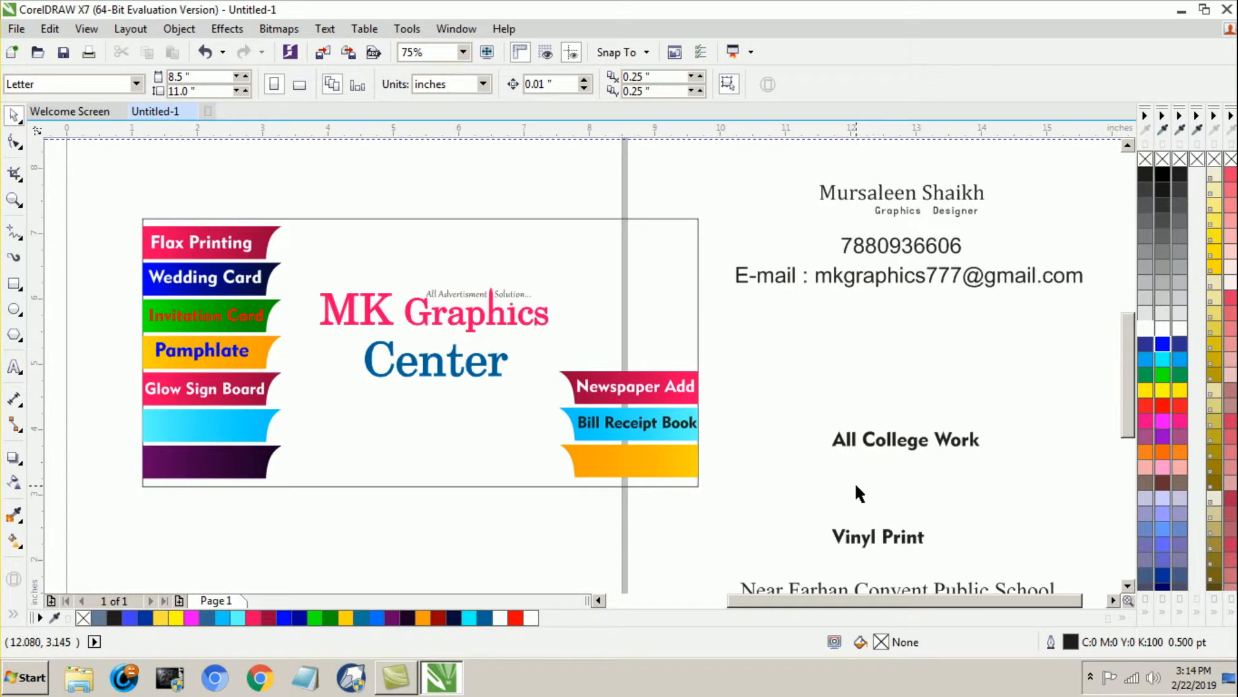
# Step: Copy the "Wedding Card" label onto the left cyan strip and change the copy's text to "opening Card"
pyautogui.moveTo(213, 288); pyautogui.dragTo(197, 432)
pyautogui.rightClick(191, 432)
pyautogui.click(183, 514)
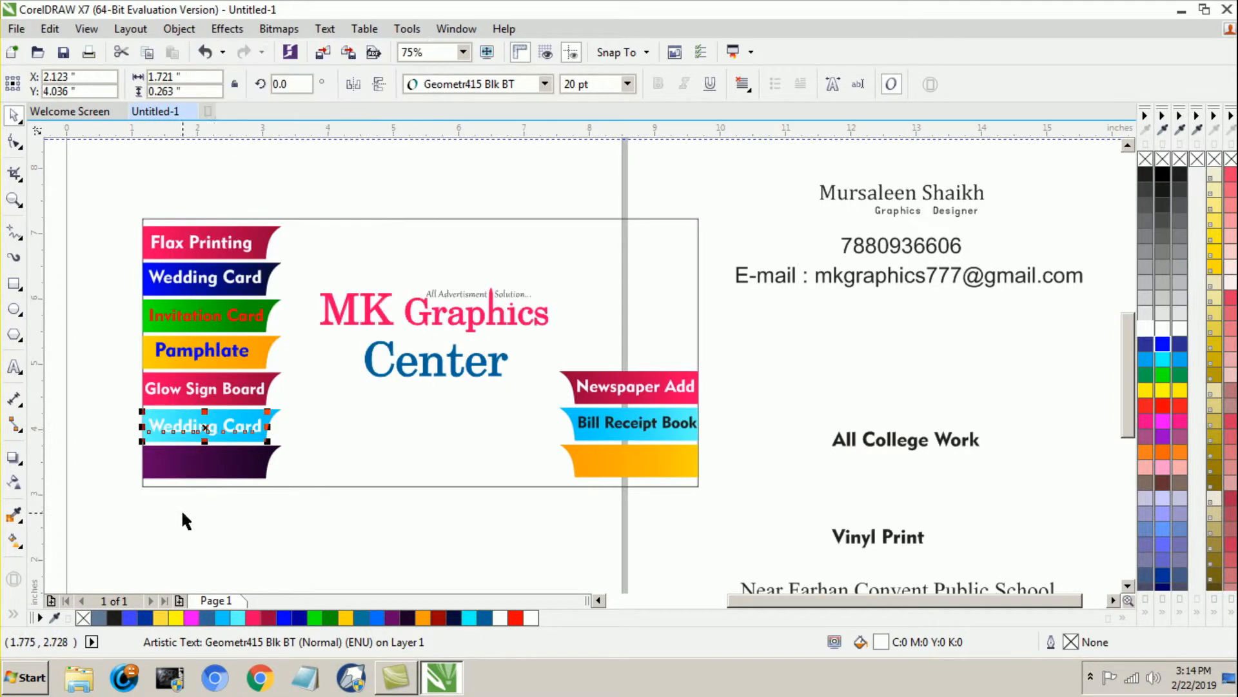
pyautogui.click(13, 369)
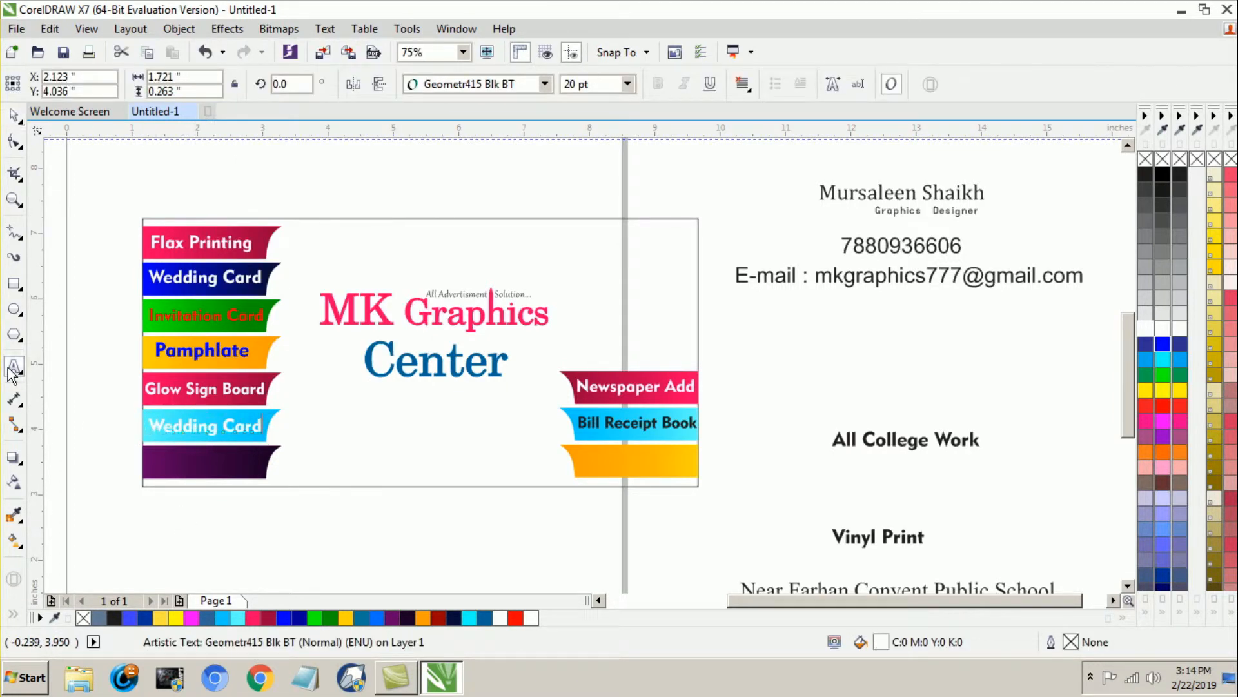
pyautogui.press('BackSpace')
pyautogui.press('BackSpace')
pyautogui.press('BackSpace')
pyautogui.press('BackSpace')
pyautogui.press('BackSpace')
pyautogui.press('BackSpace')
pyautogui.press('BackSpace')
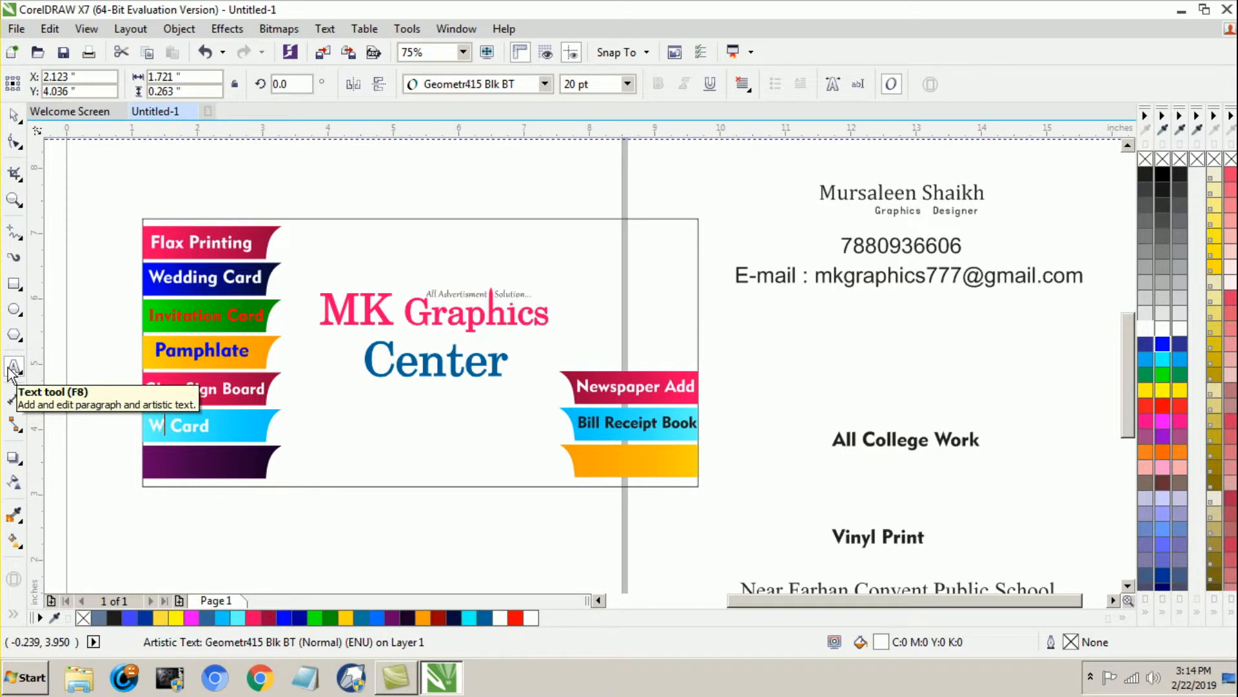
pyautogui.write('opening')
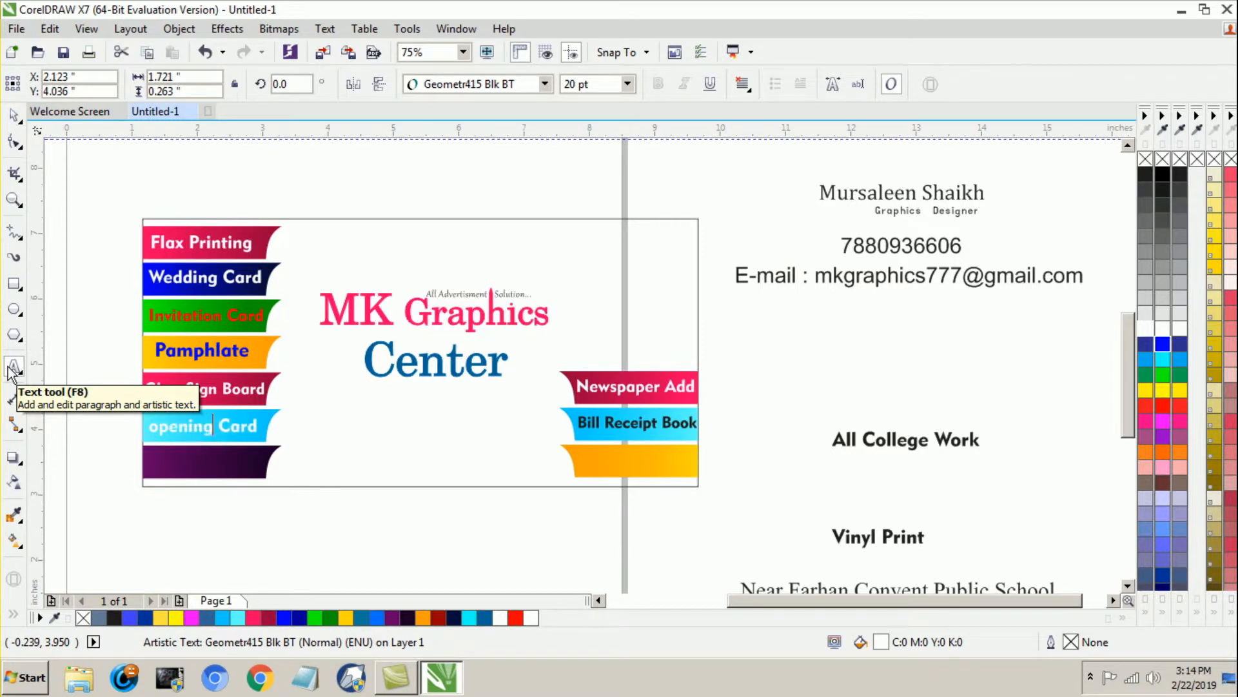
pyautogui.click(15, 118)
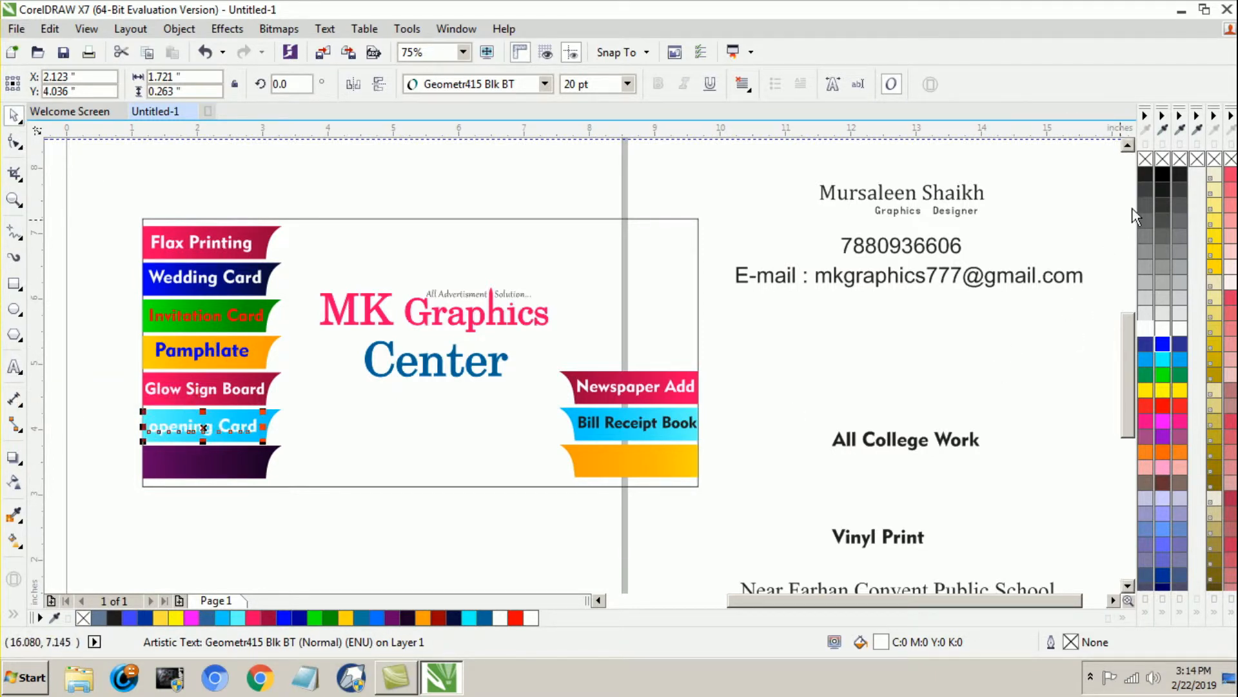
# Step: Fill the "opening Card" and "Bill Receipt Book" labels black
pyautogui.click(1161, 173)
pyautogui.click(786, 411)
pyautogui.click(655, 424)
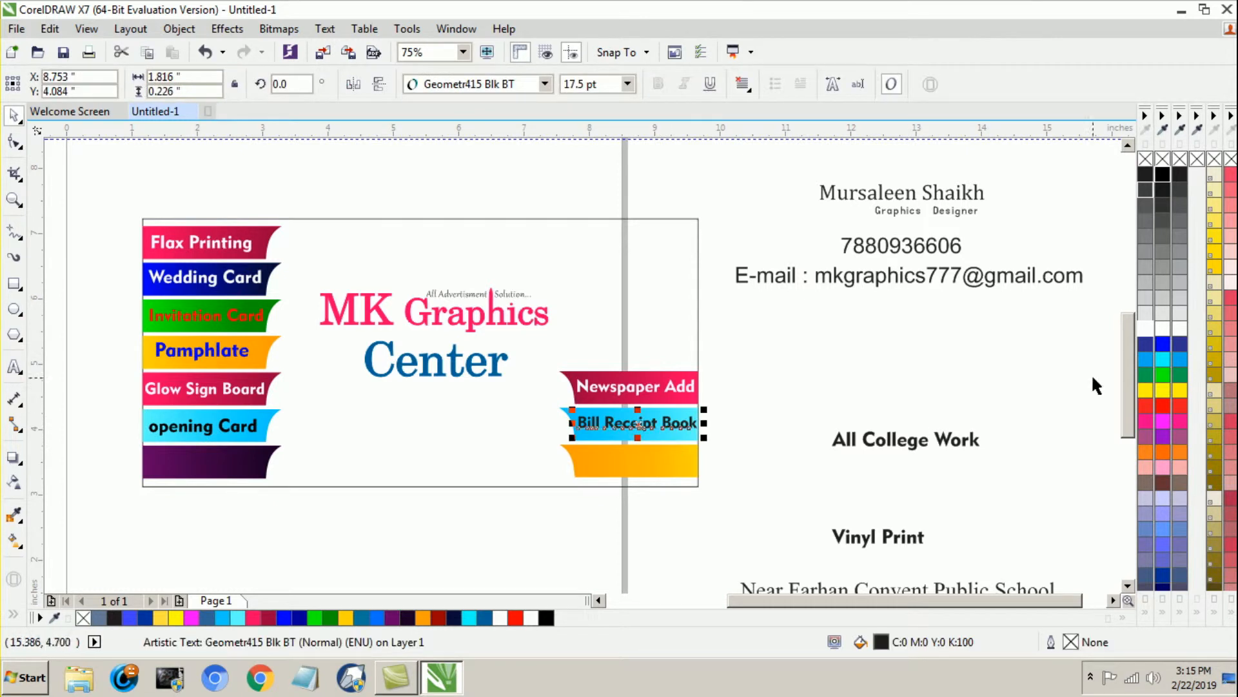
pyautogui.click(1163, 173)
pyautogui.click(813, 374)
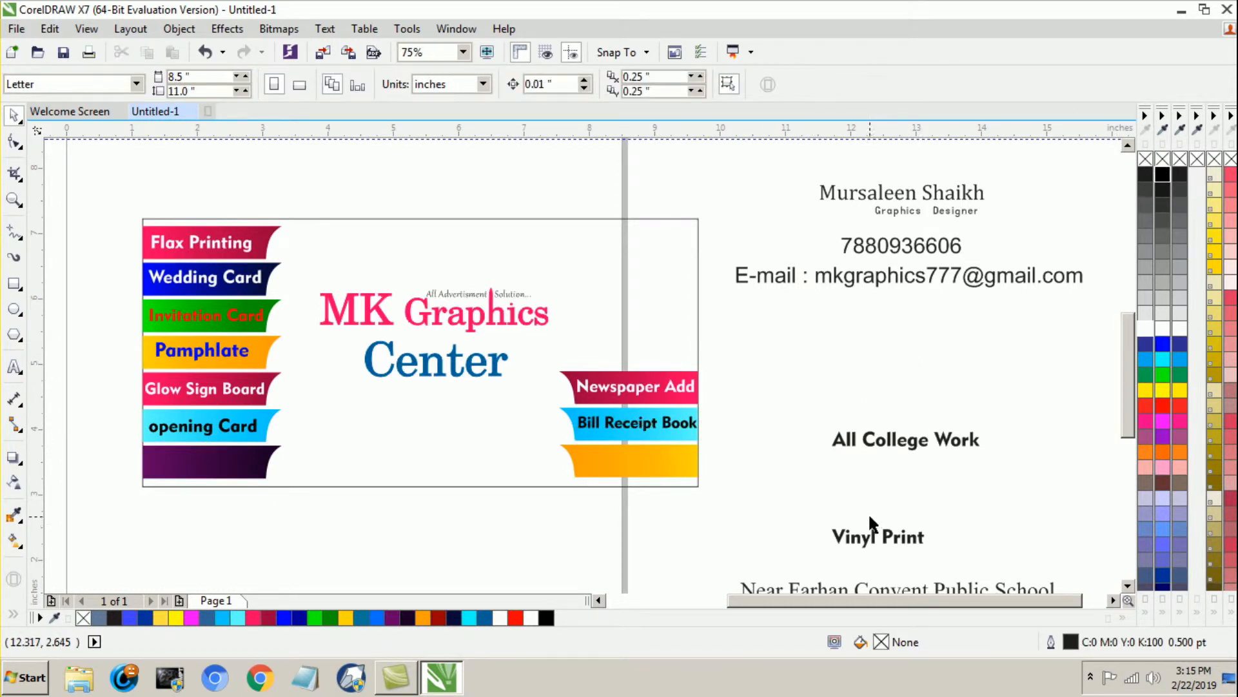
# Step: Move the "All College Work" label onto the right orange strip and reduce it to 18 pt
pyautogui.moveTo(871, 445); pyautogui.dragTo(630, 470)
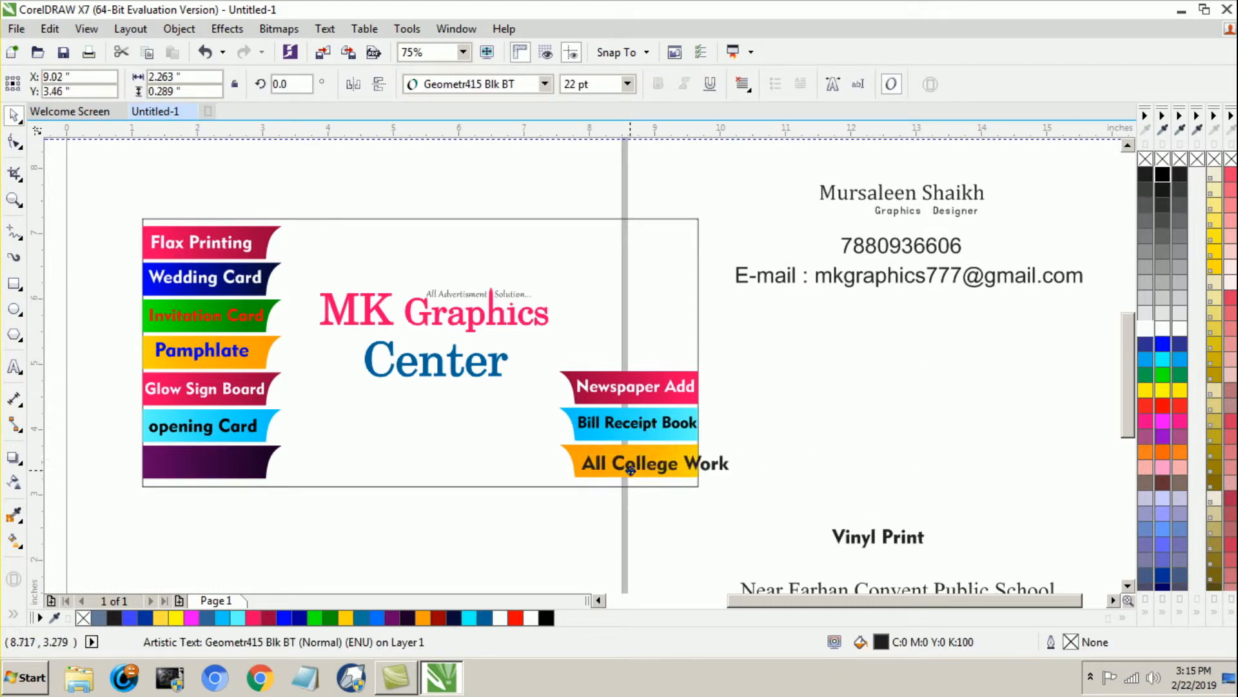
pyautogui.click(602, 83)
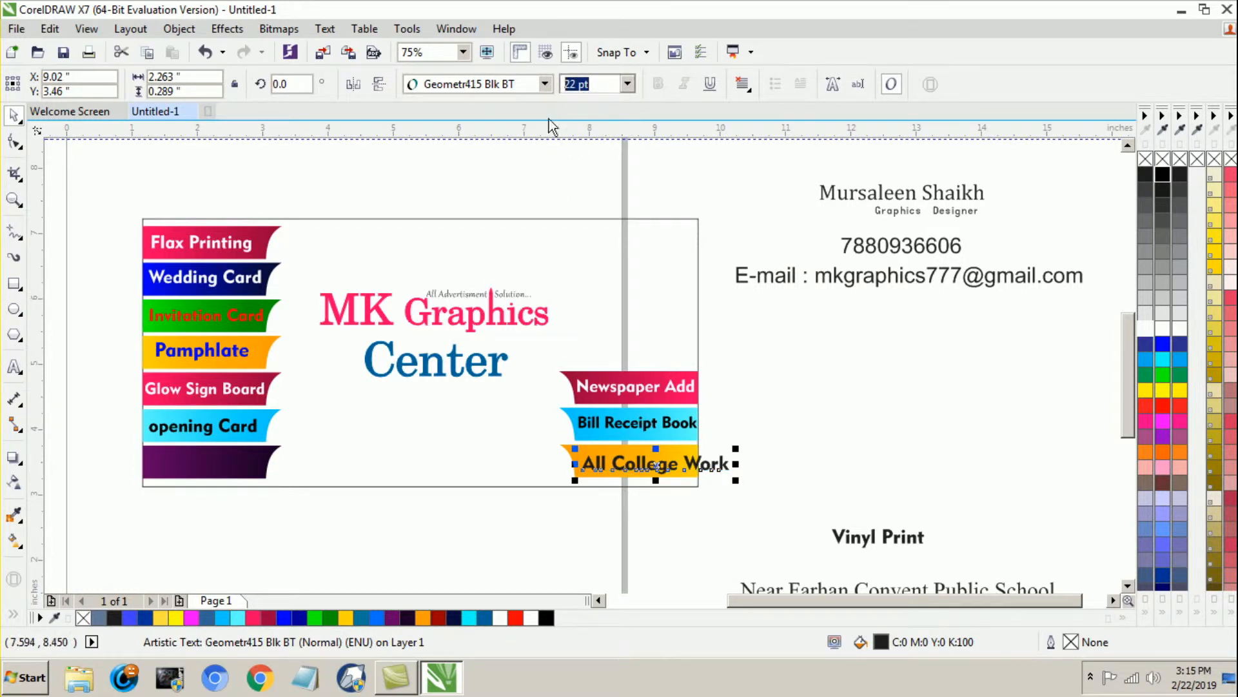
pyautogui.write('19')
pyautogui.press('Return')
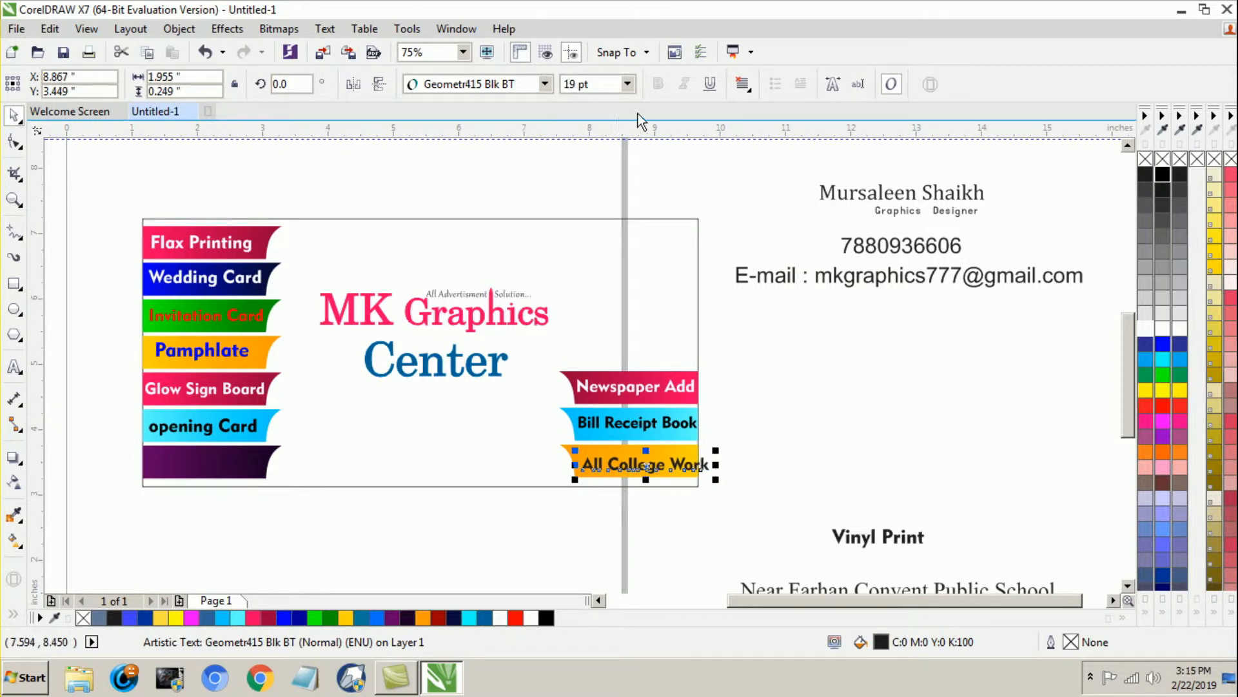
pyautogui.click(809, 352)
pyautogui.click(684, 467)
pyautogui.click(747, 354)
# Step: Widen the strips on the card's right side by stretching them toward the card's centre
pyautogui.click(571, 382)
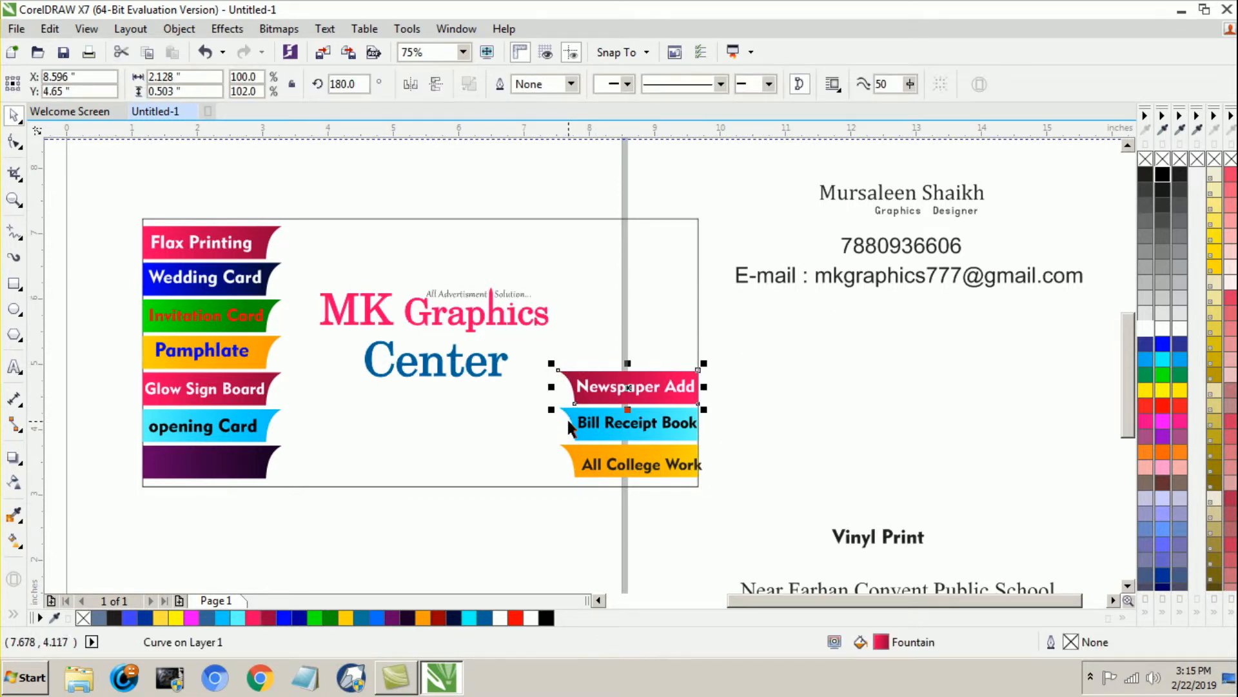
pyautogui.keyDown('shift'); pyautogui.click(570, 423); pyautogui.keyUp('shift')
pyautogui.moveTo(551, 423); pyautogui.dragTo(541, 423)
pyautogui.click(735, 433)
# Step: Nudge the "All College Work", "Bill Receipt Book" and "Newspaper Add" labels left to sit within their widened strips
pyautogui.click(670, 462)
pyautogui.press('Left')
pyautogui.press('Left')
pyautogui.press('Left')
pyautogui.press('Left')
pyautogui.press('Left')
pyautogui.press('Left')
pyautogui.press('Left')
pyautogui.press('Left')
pyautogui.press('Left')
pyautogui.press('Left')
pyautogui.press('Left')
pyautogui.press('Left')
pyautogui.press('Left')
pyautogui.press('Left')
pyautogui.click(742, 439)
pyautogui.click(677, 427)
pyautogui.press('Left')
pyautogui.press('Left')
pyautogui.press('Left')
pyautogui.click(752, 429)
pyautogui.click(667, 395)
pyautogui.press('Left')
pyautogui.press('Left')
pyautogui.press('Left')
pyautogui.click(725, 466)
# Step: Fill the "All College Work" and "Pamphlate" labels on the orange strips red
pyautogui.click(659, 466)
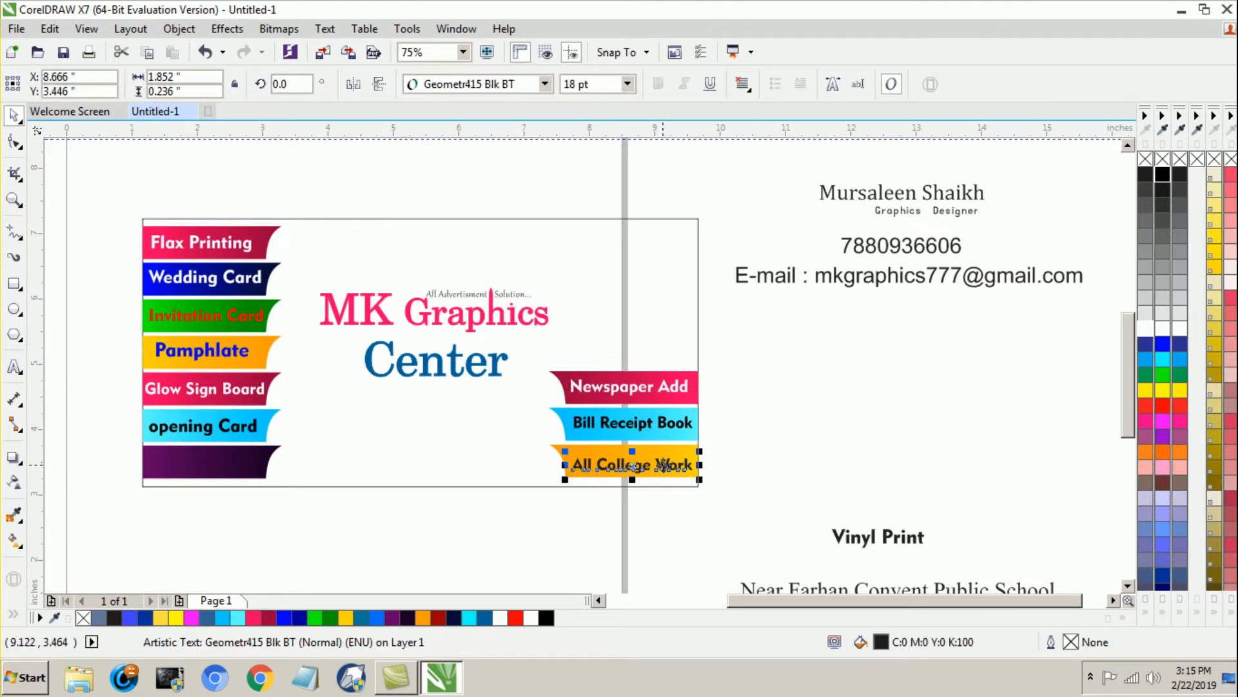
pyautogui.click(1163, 405)
pyautogui.click(839, 426)
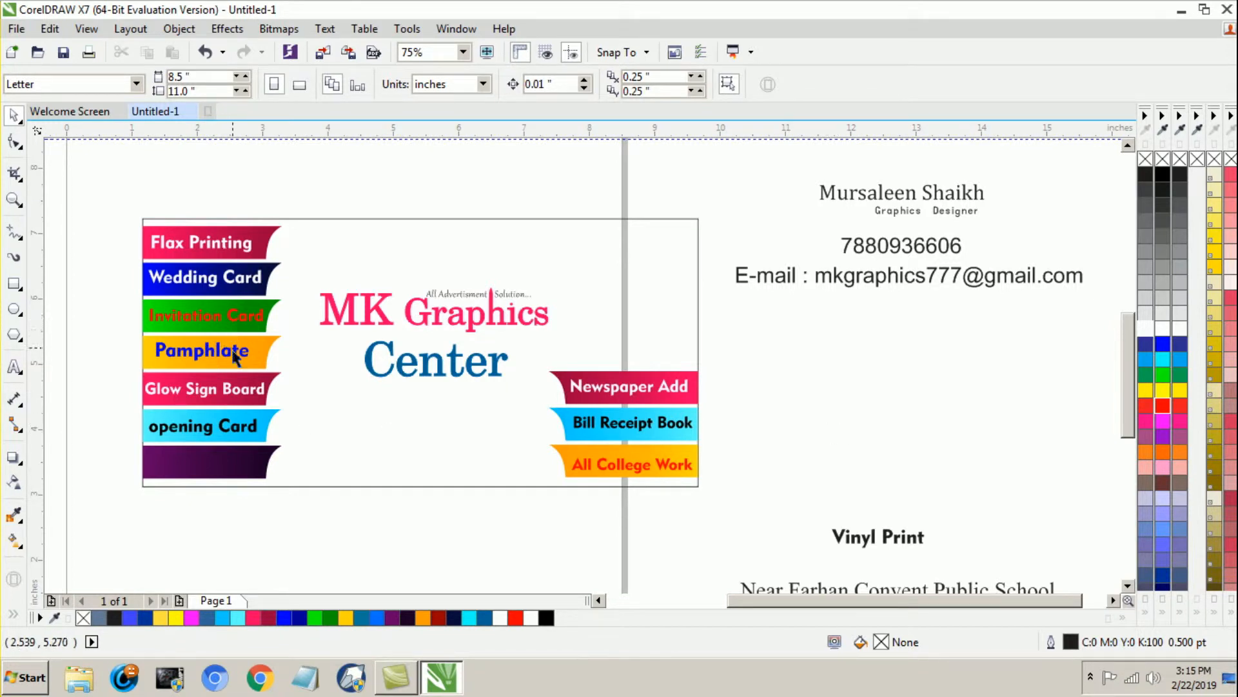
pyautogui.click(234, 351)
pyautogui.click(1163, 406)
pyautogui.click(832, 421)
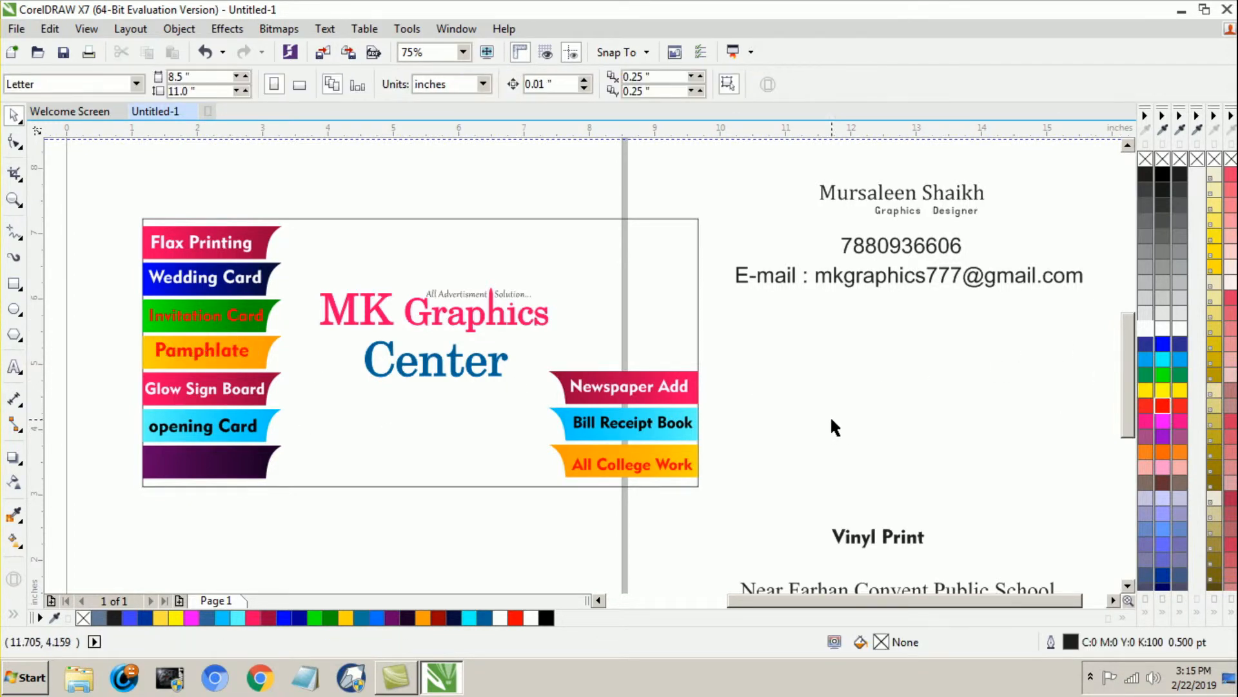
# Step: Try a yellow fill on the "Invitation Card" label
pyautogui.click(250, 326)
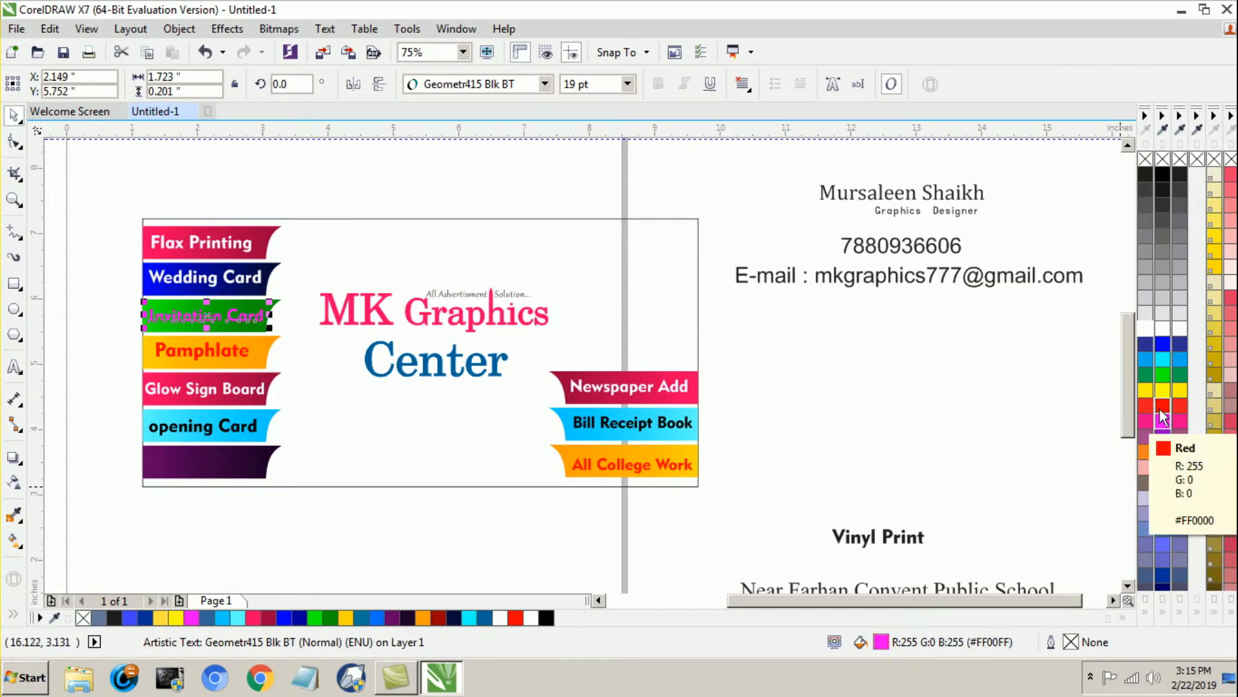
pyautogui.click(1161, 389)
pyautogui.click(896, 388)
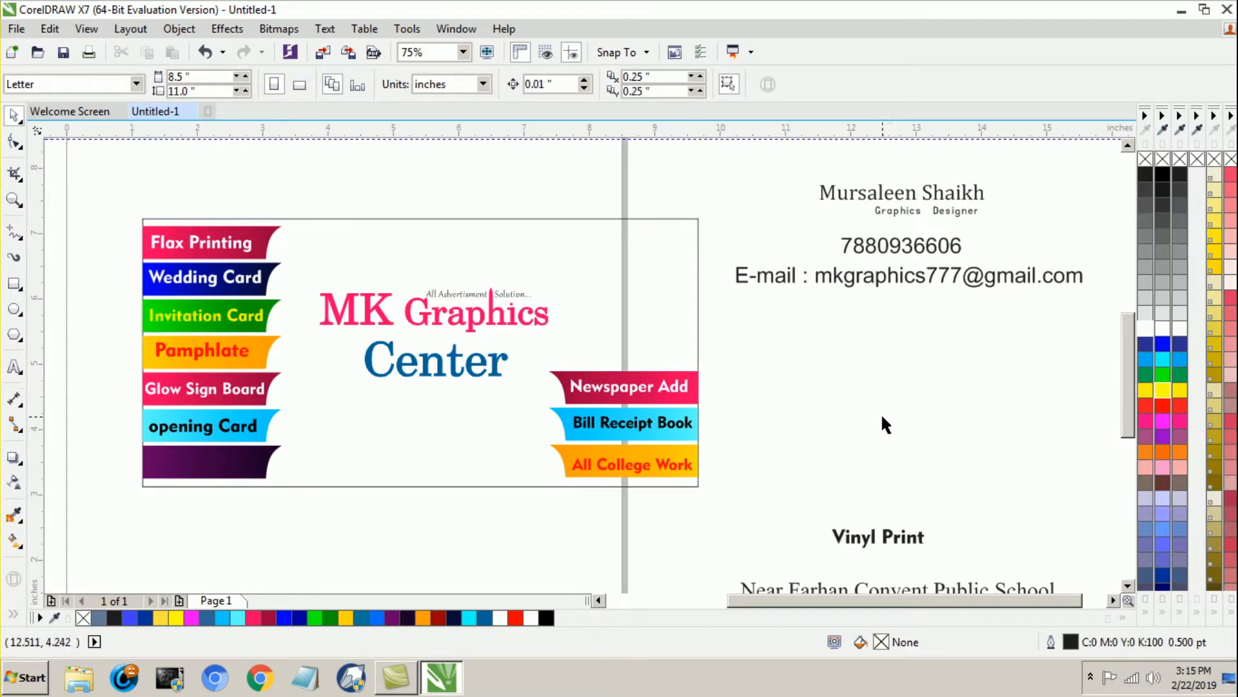
# Step: Fill the "Invitation Card" label on the green strip white
pyautogui.click(252, 324)
pyautogui.click(1151, 334)
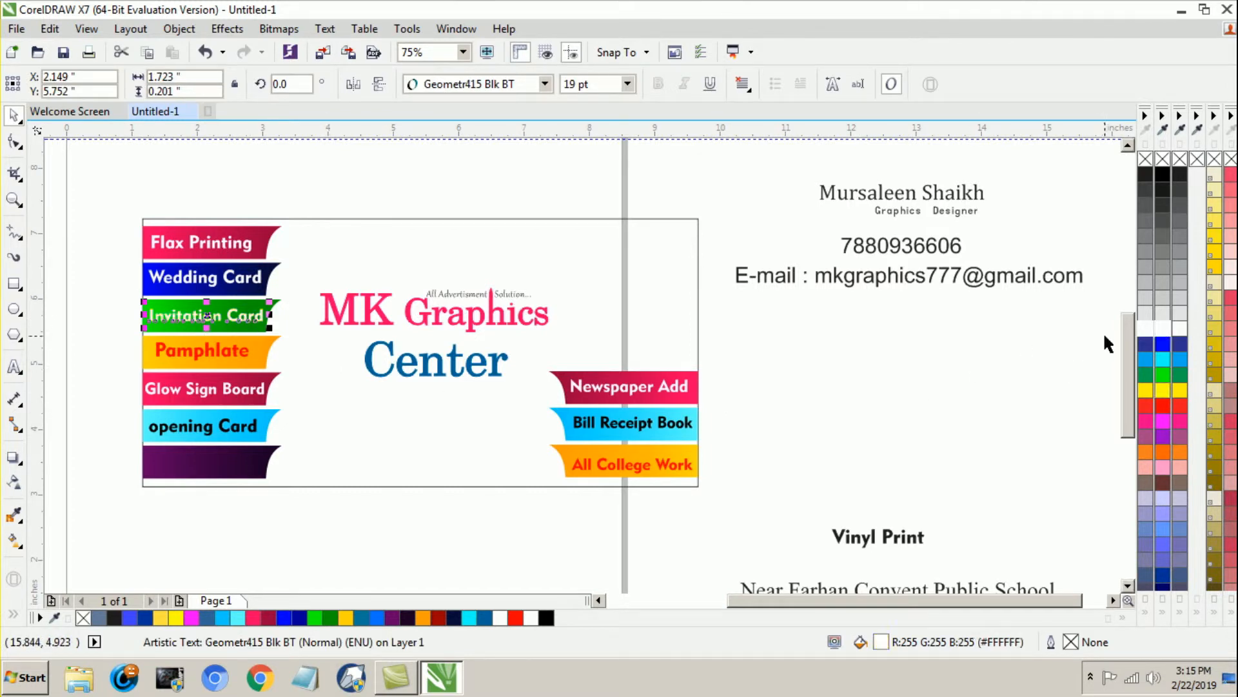
pyautogui.click(827, 435)
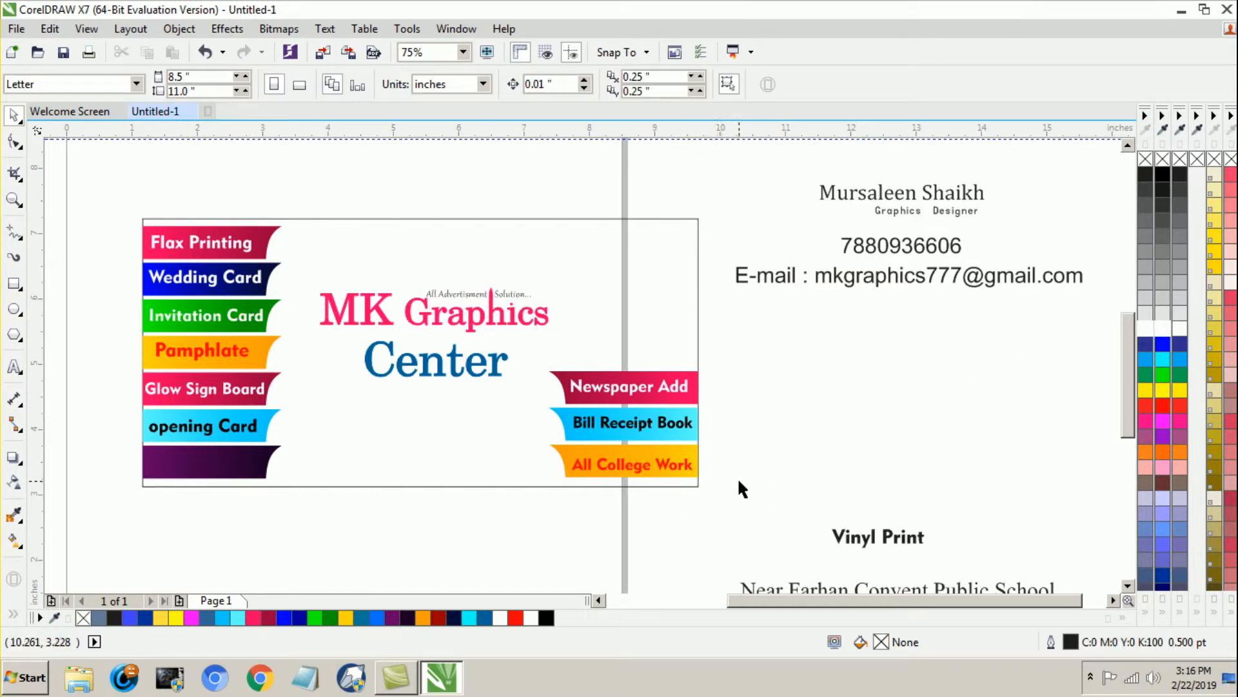
# Step: Move the "Vinyl Print" label onto the left purple strip, fill it white and nudge it left into place
pyautogui.moveTo(860, 545); pyautogui.dragTo(193, 461)
pyautogui.click(1163, 329)
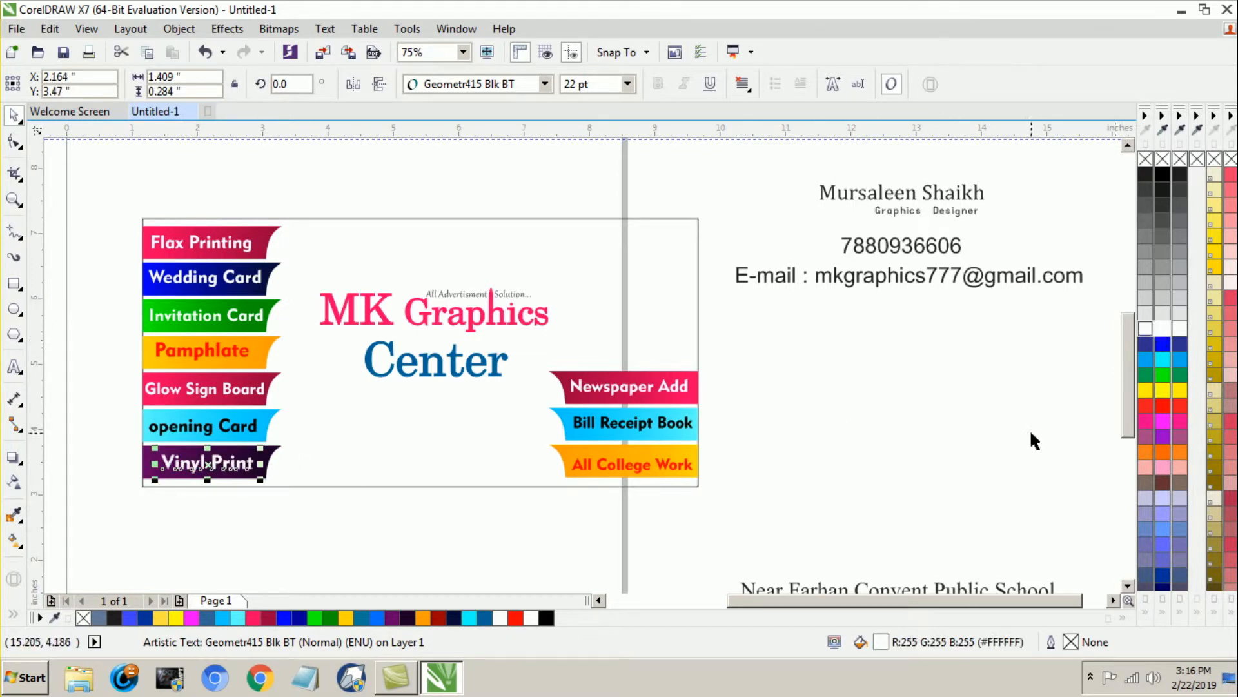
pyautogui.click(1031, 436)
pyautogui.click(238, 467)
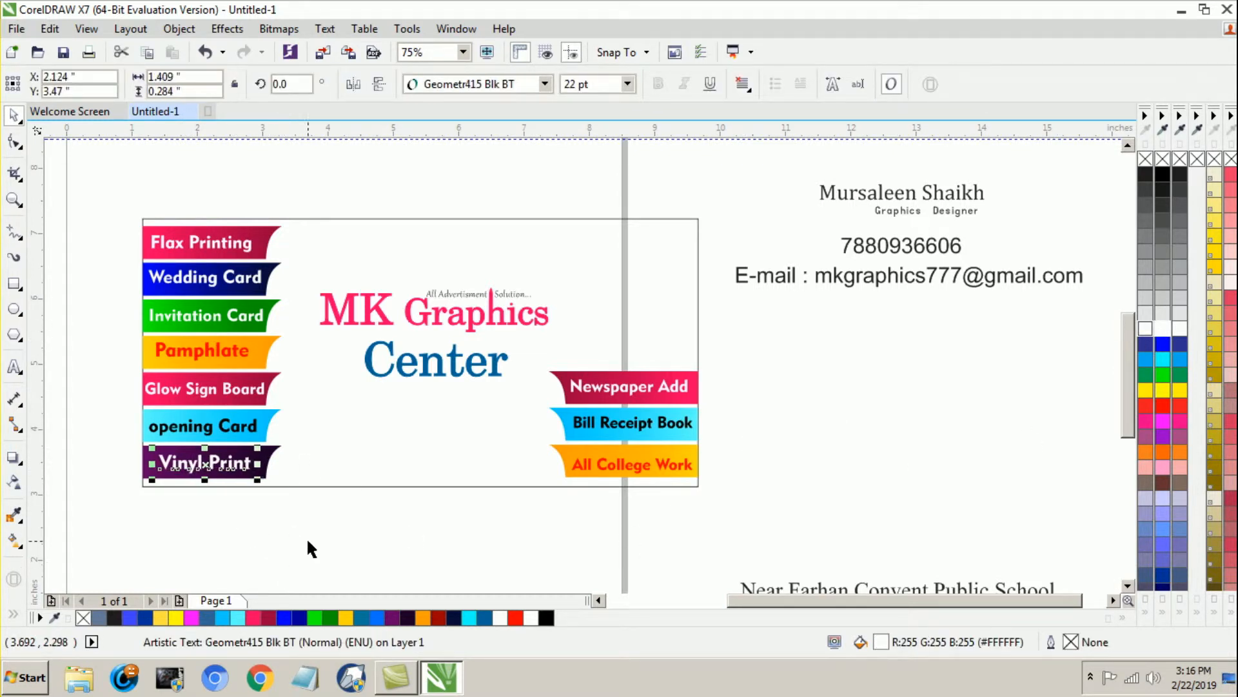
pyautogui.click(308, 542)
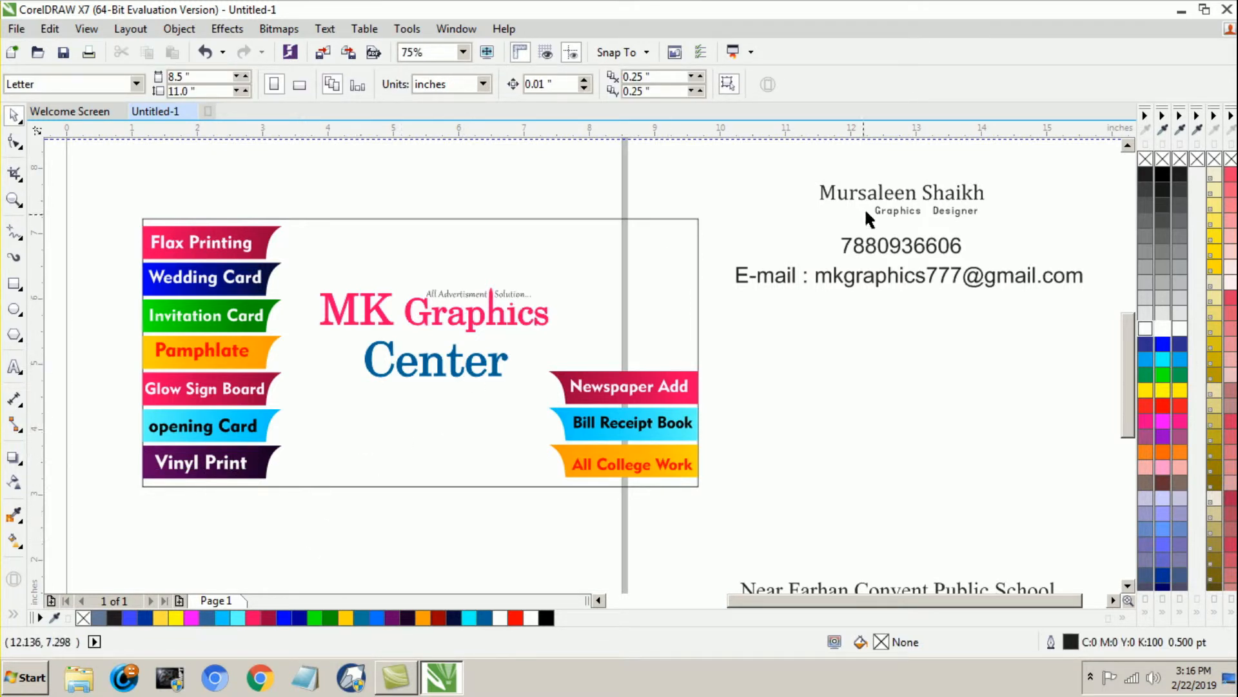
# Step: Move the designer's name and "Graphics Designer" title into the card's upper-right corner and shrink the name to about 19.4 pt
pyautogui.moveTo(787, 151); pyautogui.dragTo(666, 253)
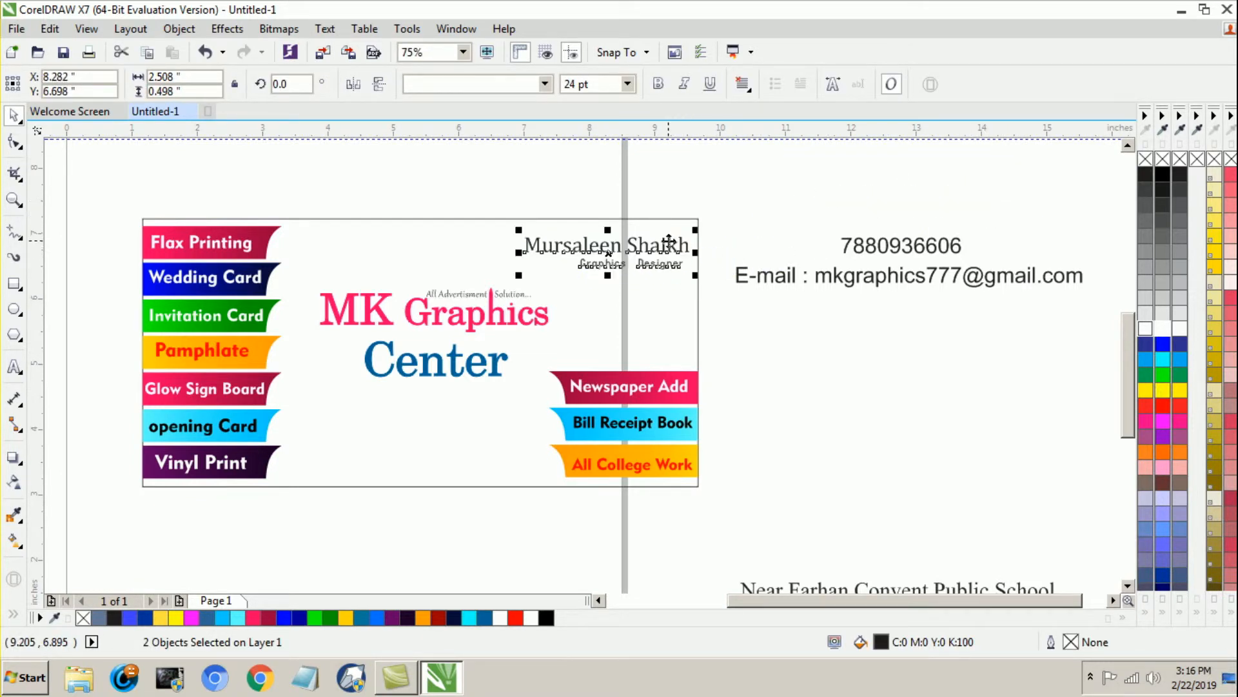
pyautogui.click(556, 227)
pyautogui.click(554, 253)
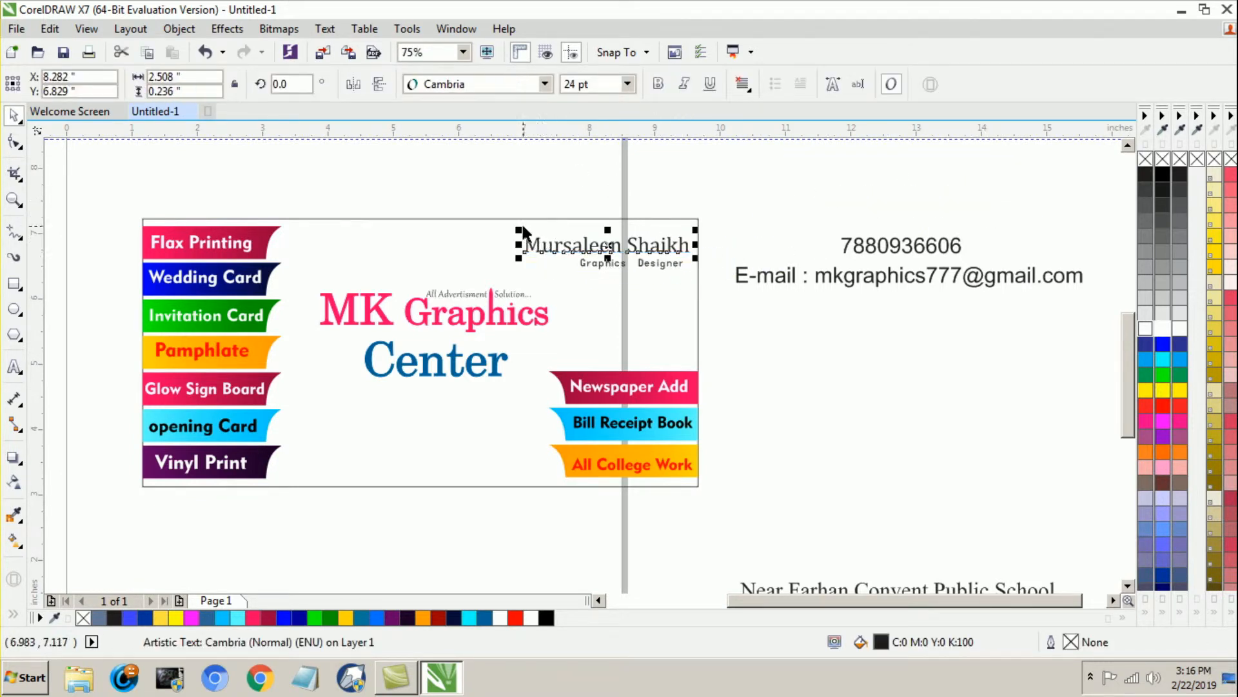
pyautogui.moveTo(516, 227); pyautogui.dragTo(555, 232)
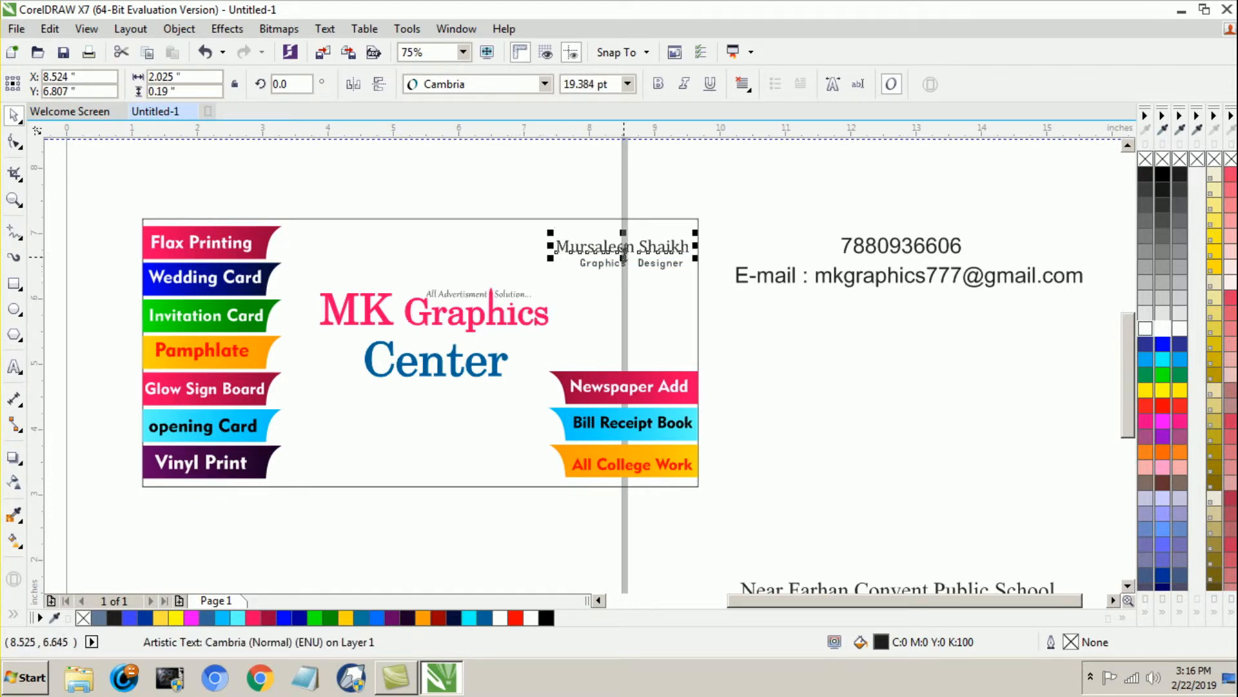
pyautogui.moveTo(629, 249); pyautogui.dragTo(631, 240)
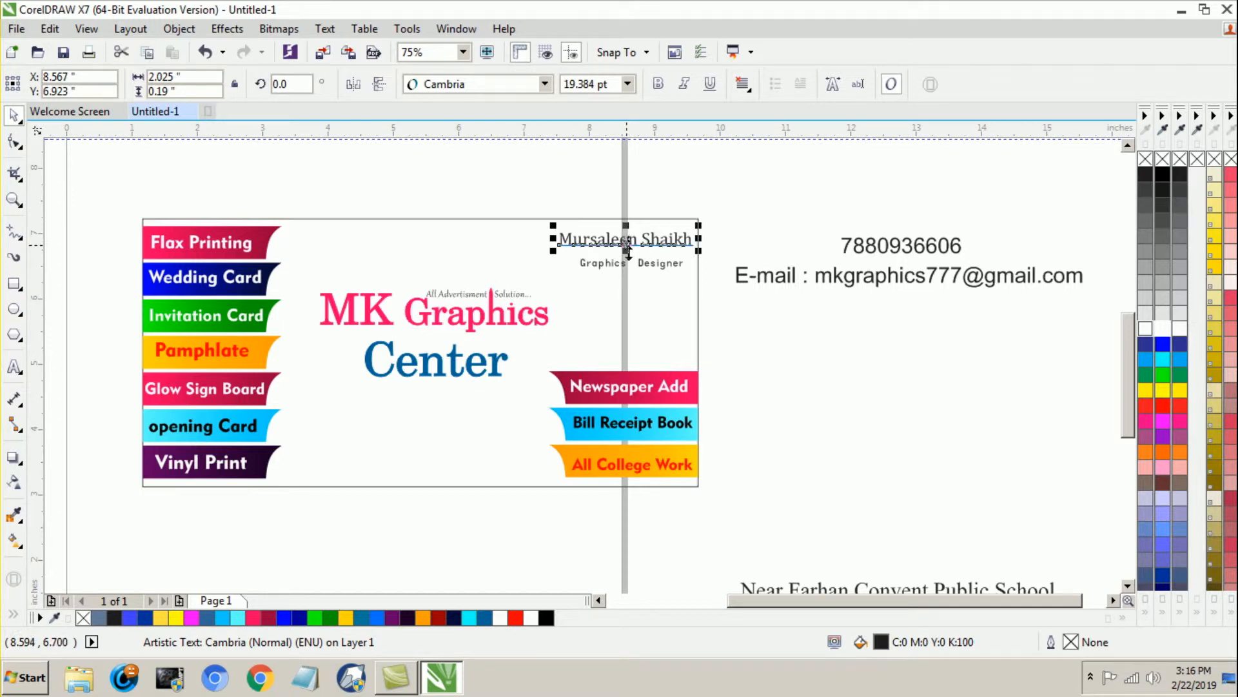
# Step: Change the case of the designer's name to UPPERCASE
pyautogui.click(320, 30)
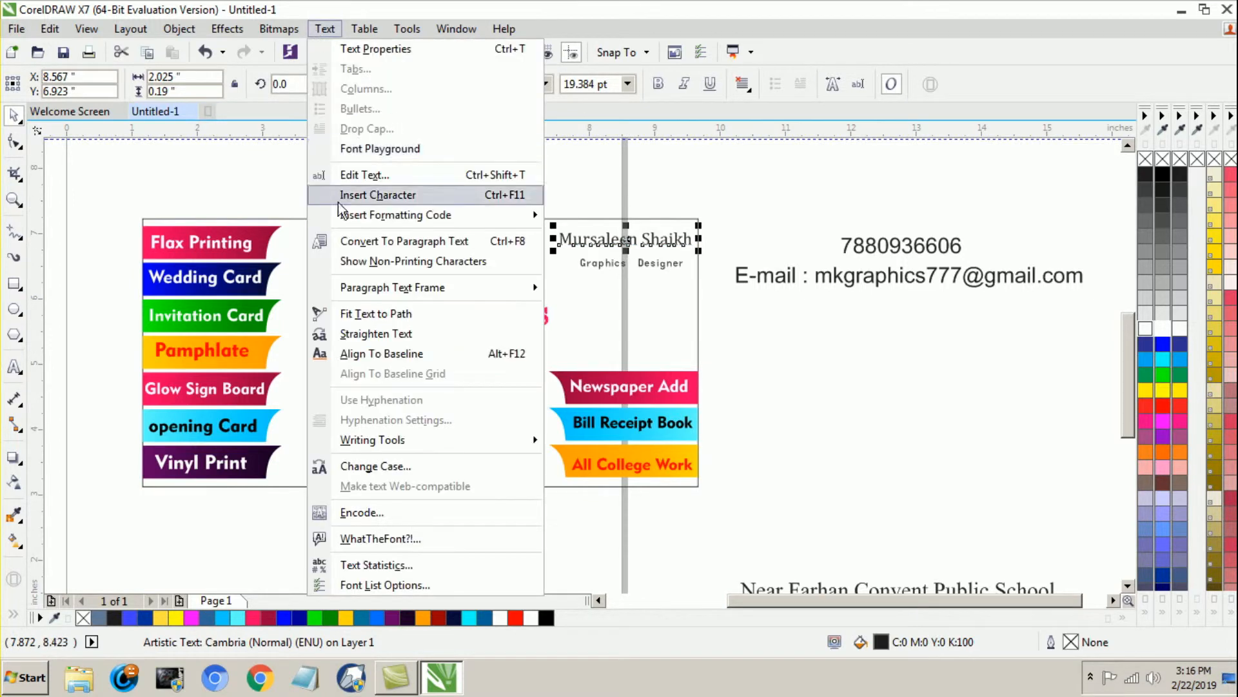
pyautogui.click(375, 466)
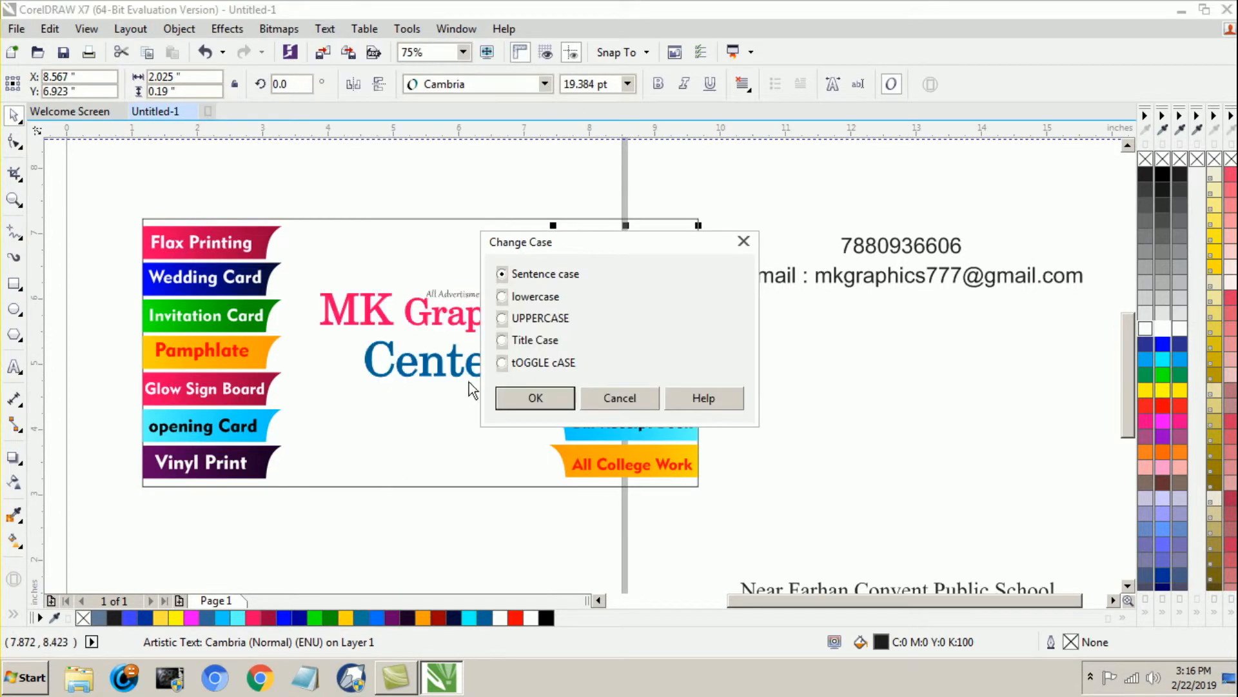
pyautogui.click(503, 318)
pyautogui.click(534, 398)
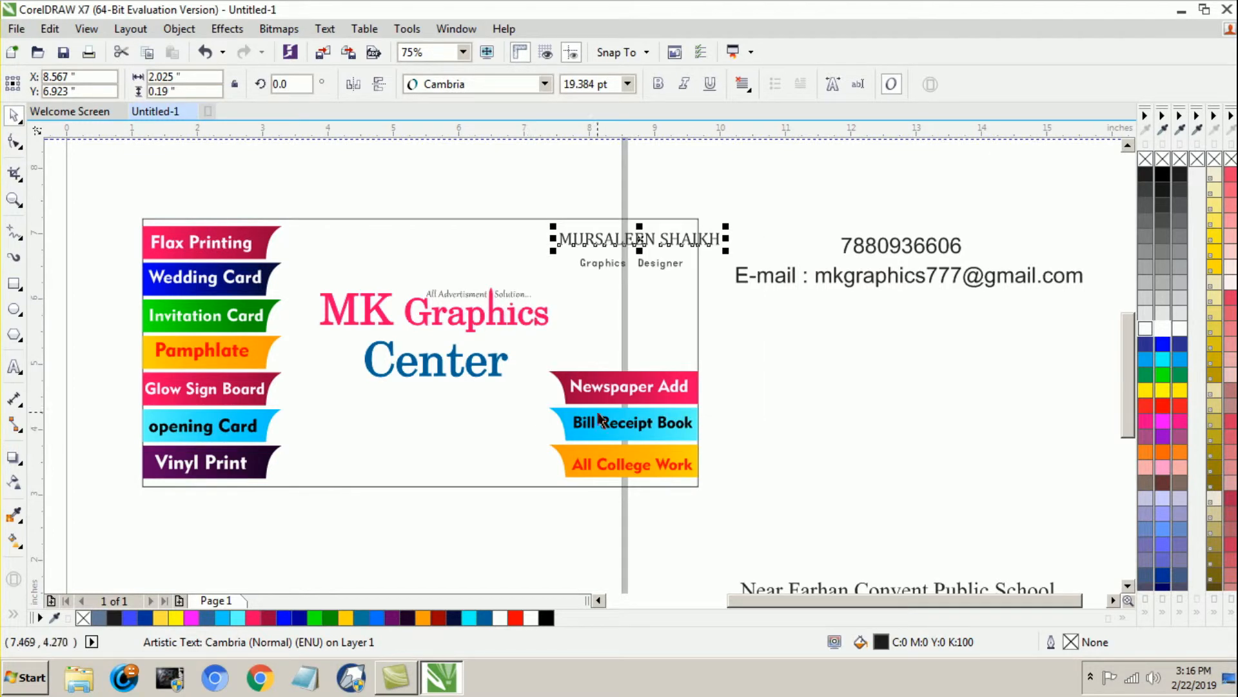
pyautogui.press('Escape')
# Step: Shrink the designer's name to about 16.7 pt and nudge it left and up to fit inside the card's corner
pyautogui.click(668, 235)
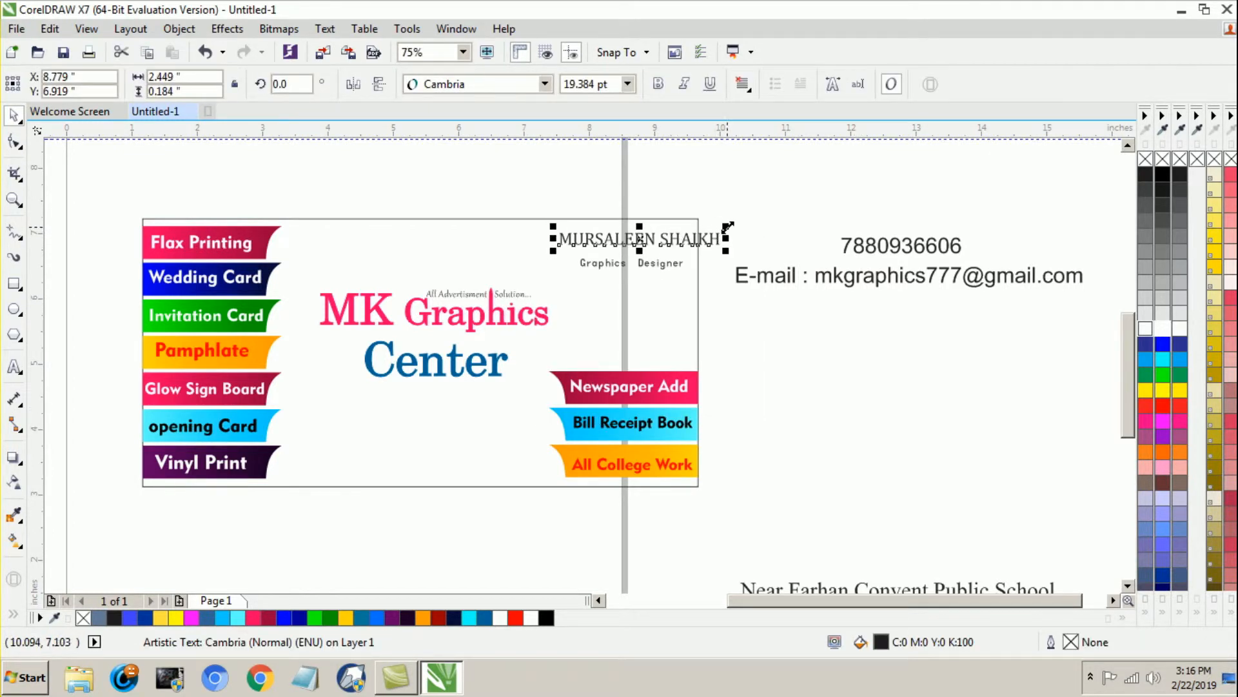
pyautogui.moveTo(724, 231); pyautogui.dragTo(707, 228)
pyautogui.click(733, 237)
pyautogui.click(685, 236)
pyautogui.press('Left')
pyautogui.press('Left')
pyautogui.press('Left')
pyautogui.press('Left')
pyautogui.press('Left')
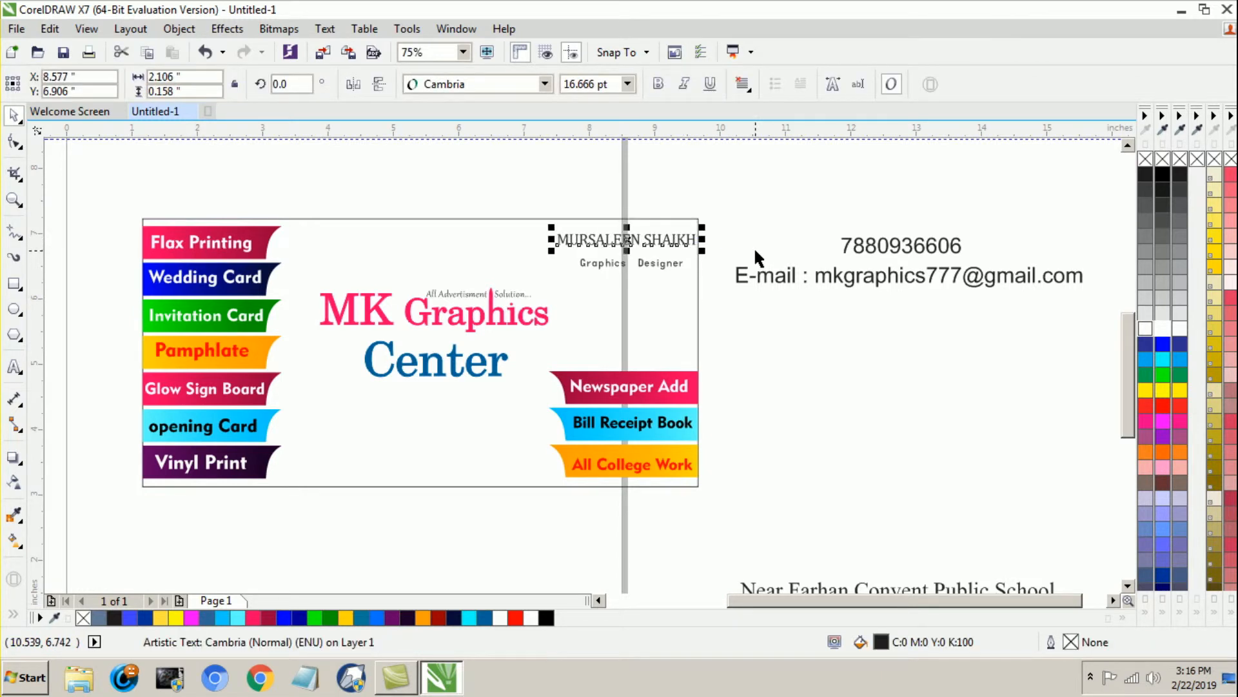
pyautogui.press('Up')
pyautogui.press('Up')
pyautogui.press('Left')
pyautogui.press('Up')
pyautogui.click(753, 214)
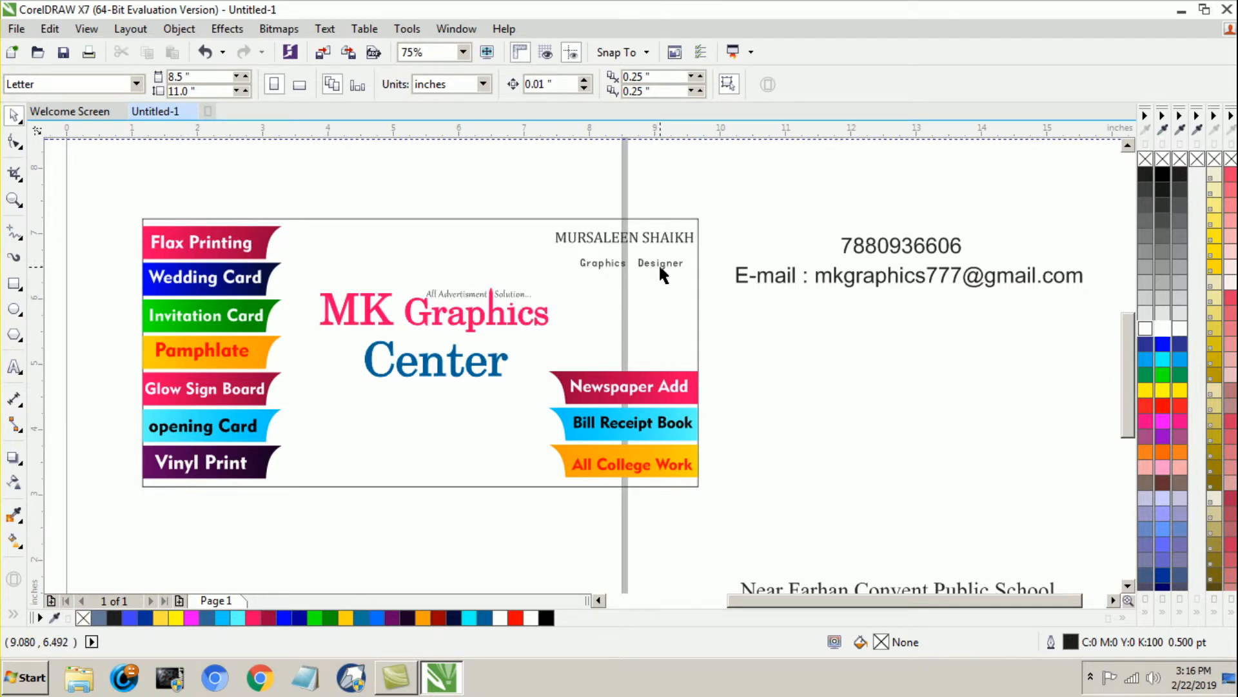
# Step: Position the "Graphics Designer" title closer beneath the name and move the phone number under it
pyautogui.moveTo(643, 264); pyautogui.dragTo(652, 259)
pyautogui.click(746, 323)
pyautogui.moveTo(891, 245); pyautogui.dragTo(627, 278)
pyautogui.click(545, 83)
pyautogui.moveTo(451, 222)
pyautogui.click(784, 226)
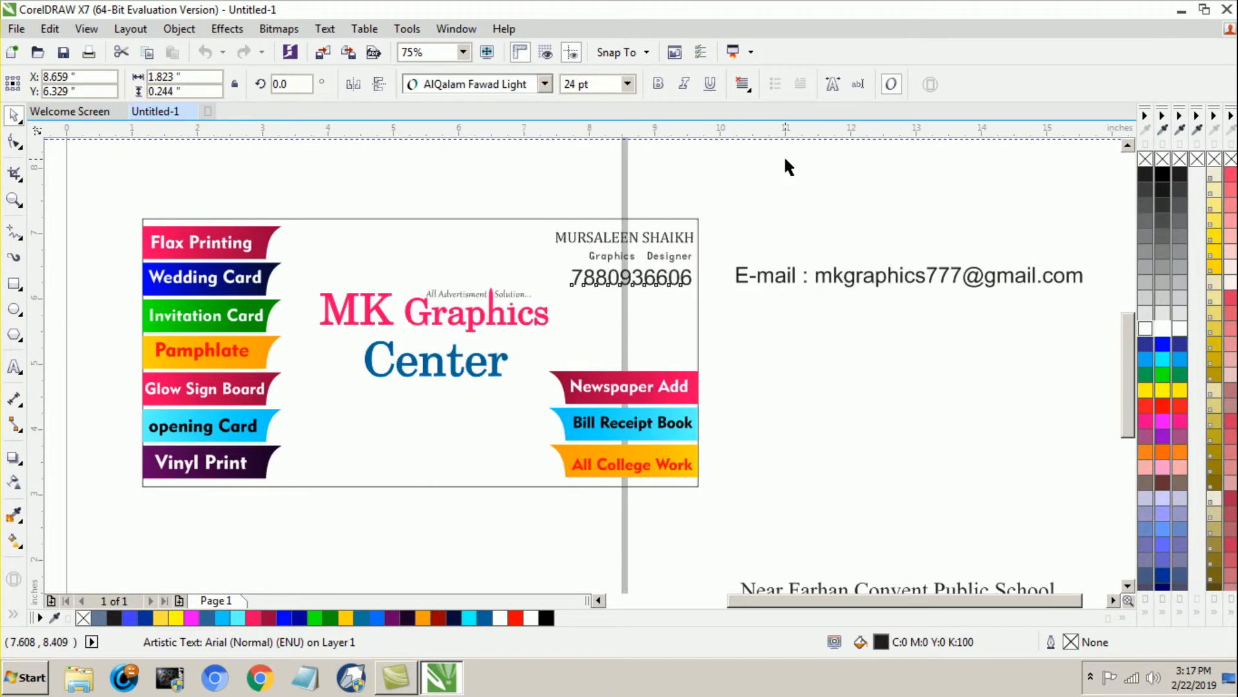
pyautogui.click(784, 154)
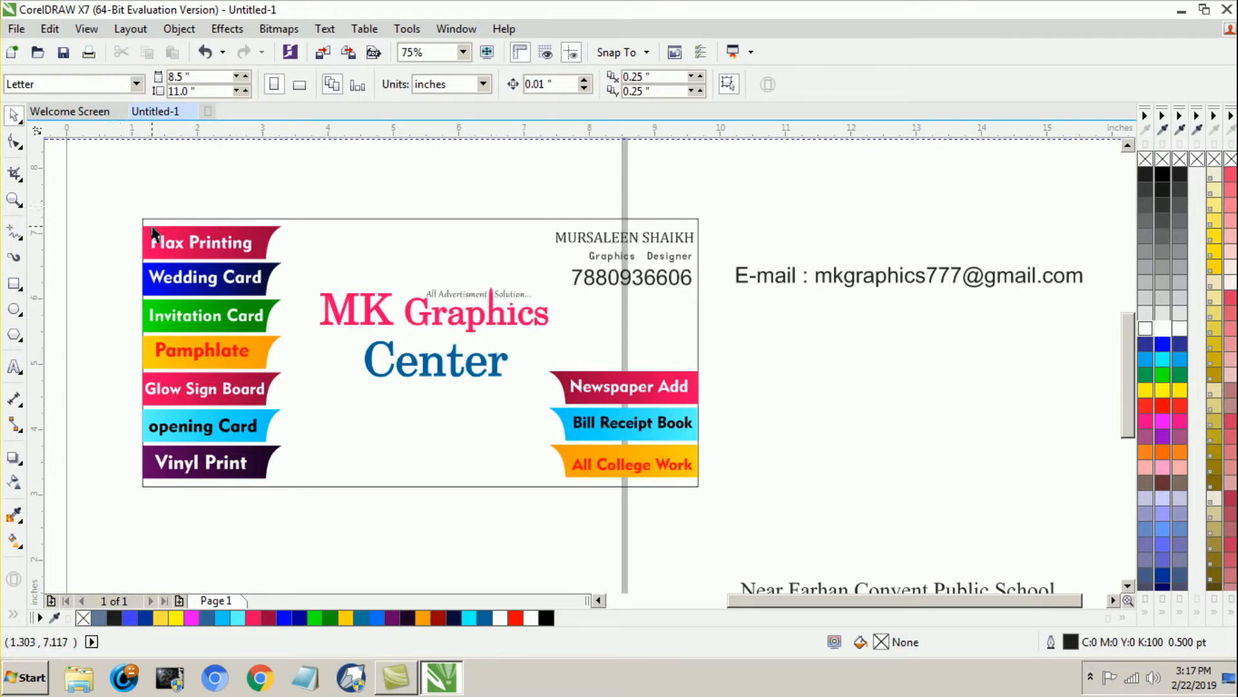
# Step: Set the phone number in Geometr415 Blk BT and place it beneath the "Graphics Designer" title on the card
pyautogui.moveTo(664, 284); pyautogui.dragTo(919, 205)
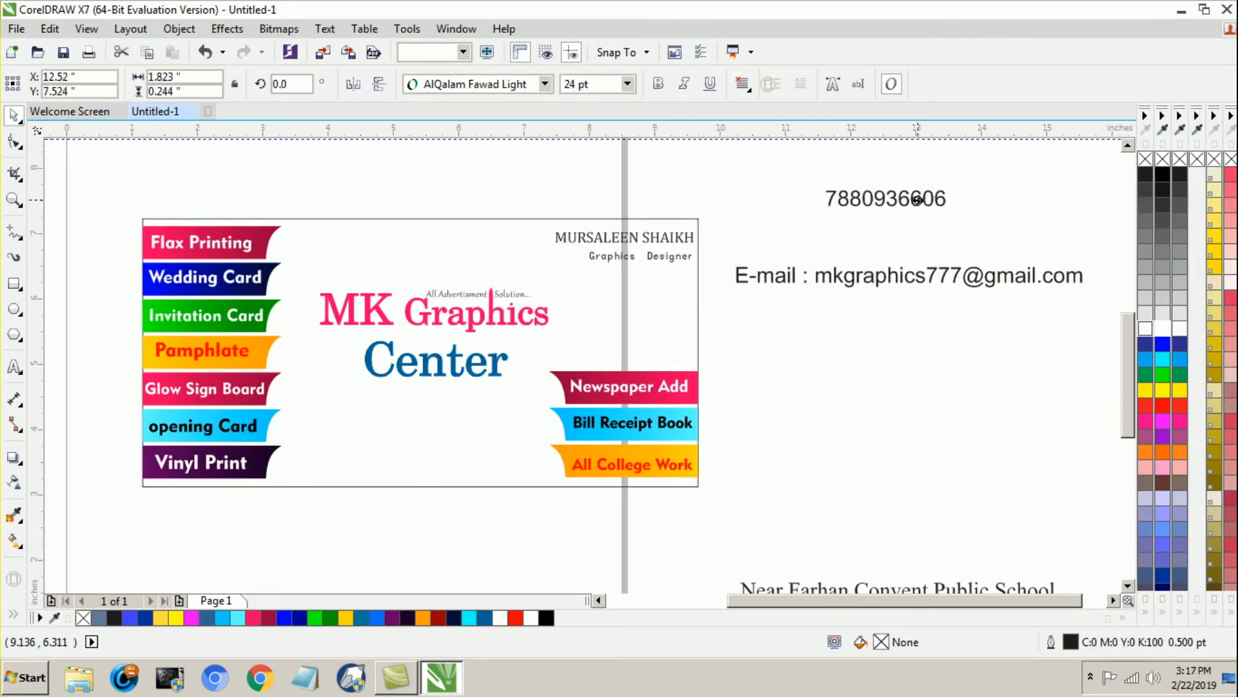
pyautogui.click(545, 83)
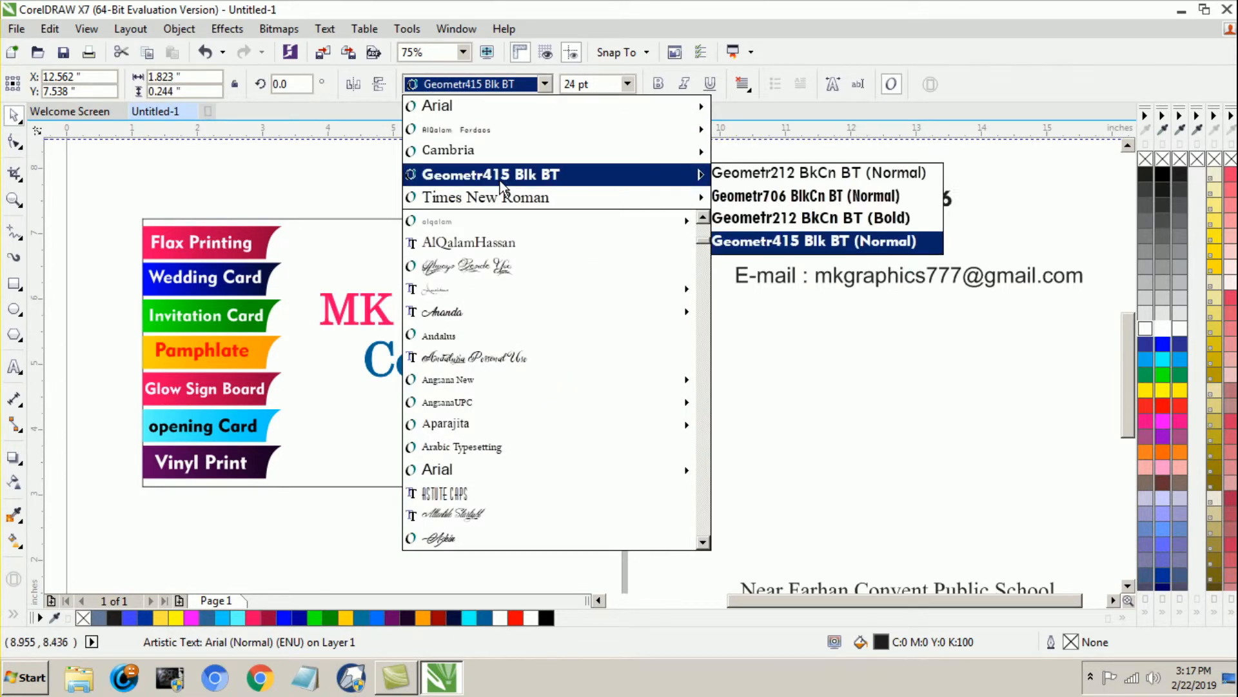
pyautogui.click(501, 181)
pyautogui.moveTo(916, 209); pyautogui.dragTo(645, 278)
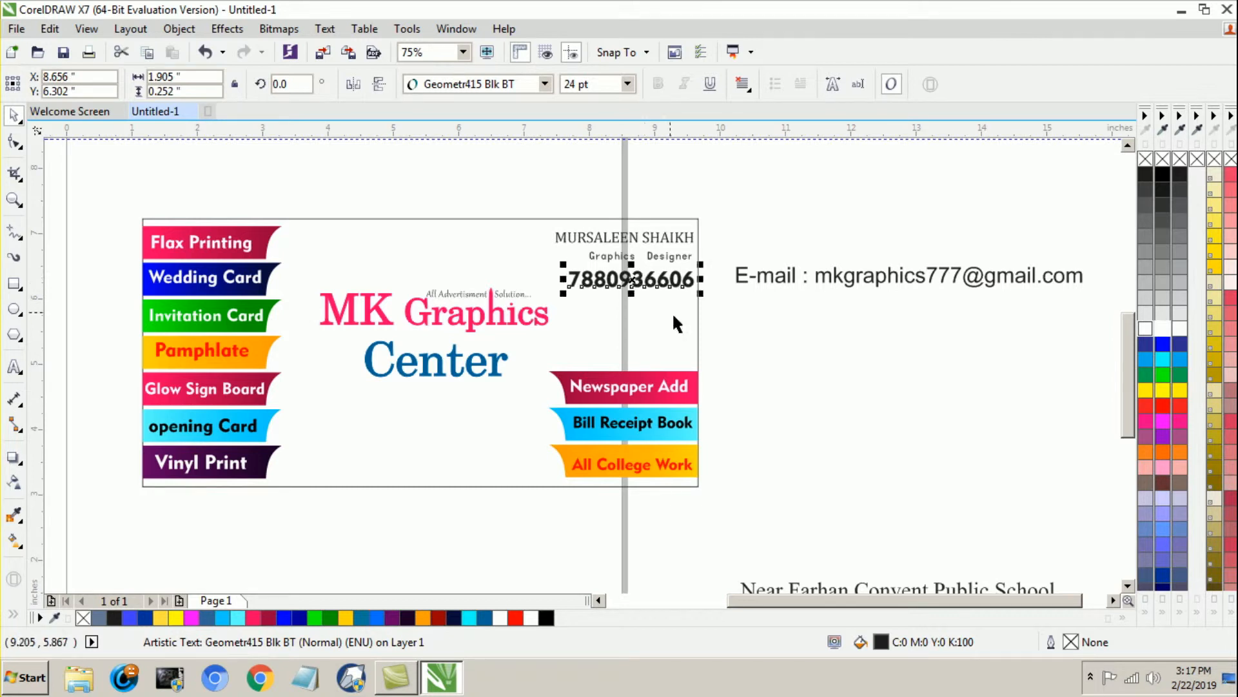
pyautogui.click(778, 378)
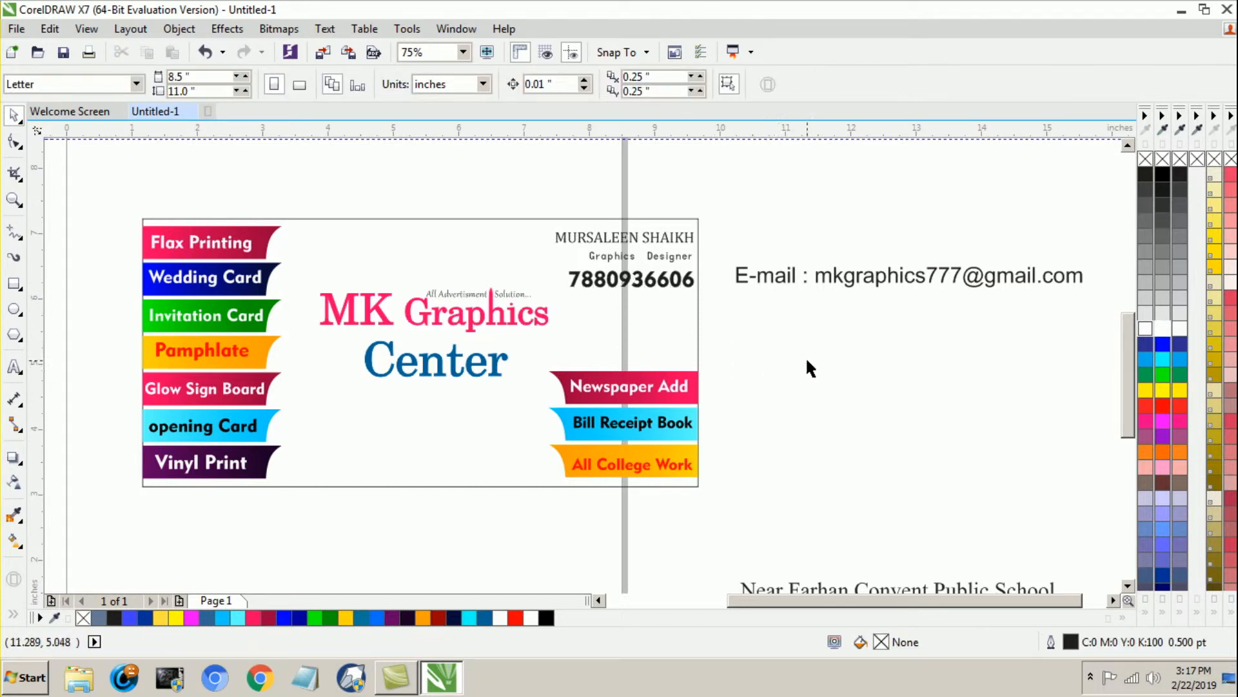
# Step: Move the e-mail line slightly down and left and recolor only its address part cyan (#00FFFF)
pyautogui.moveTo(853, 283); pyautogui.dragTo(818, 326)
pyautogui.moveTo(781, 325); pyautogui.dragTo(1047, 332)
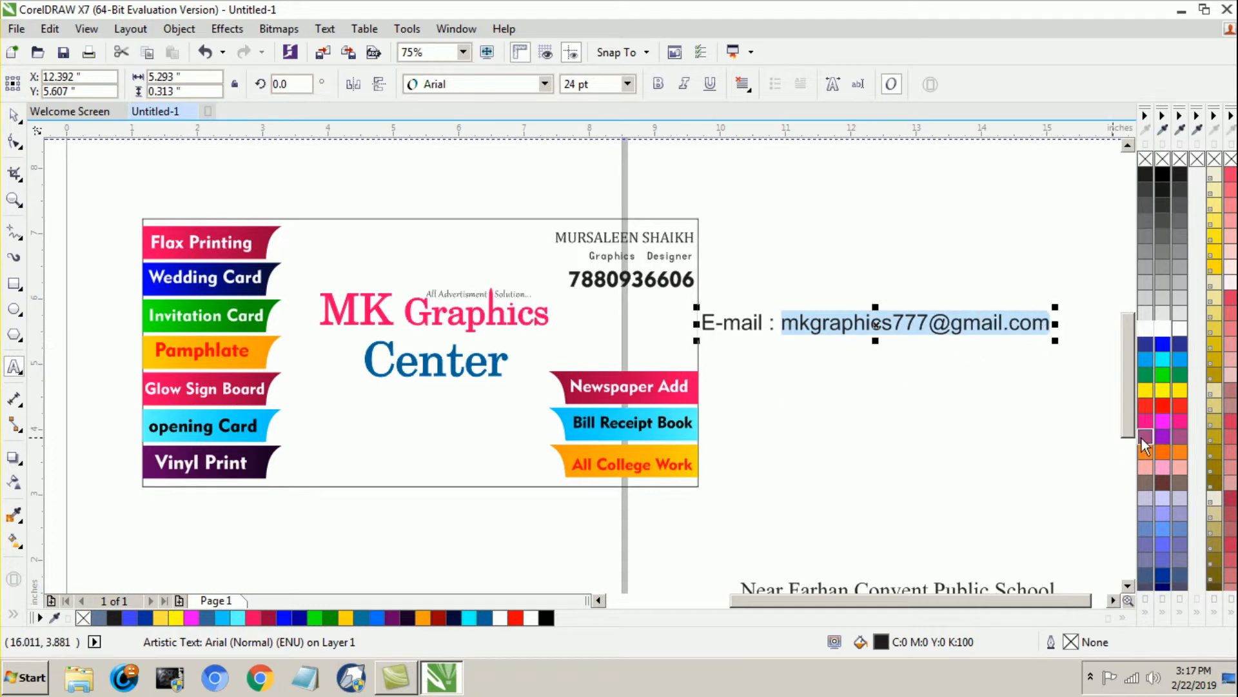
pyautogui.click(1166, 359)
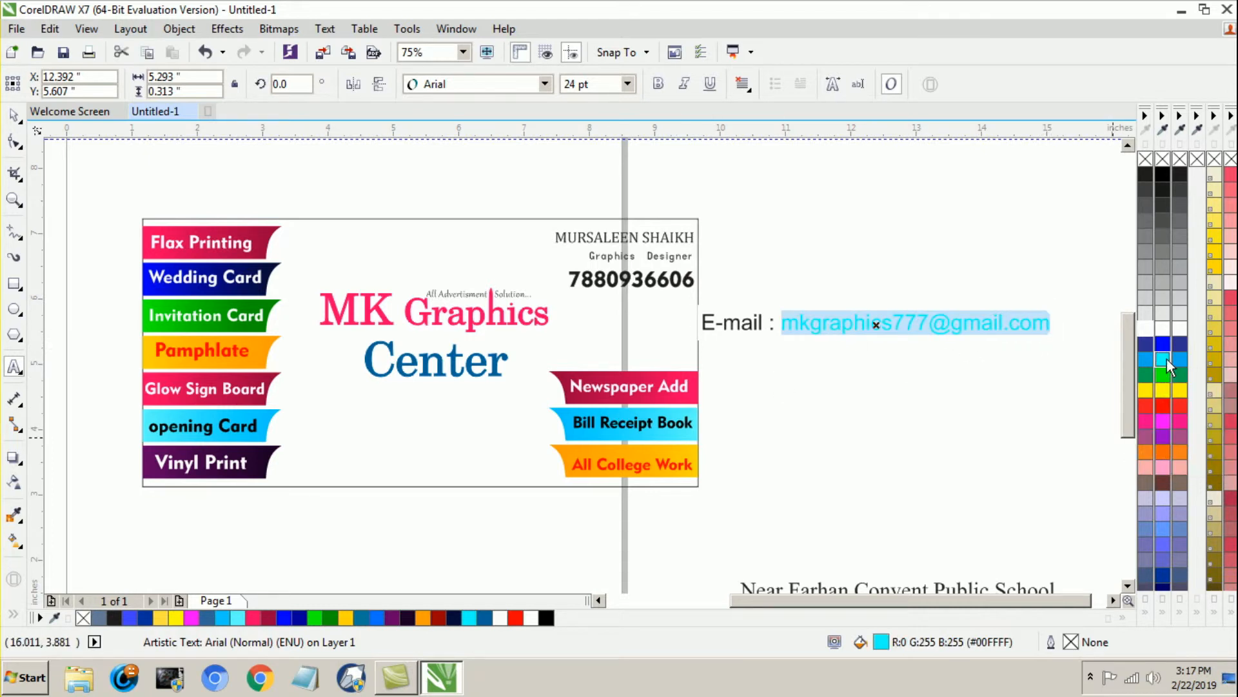
pyautogui.click(13, 115)
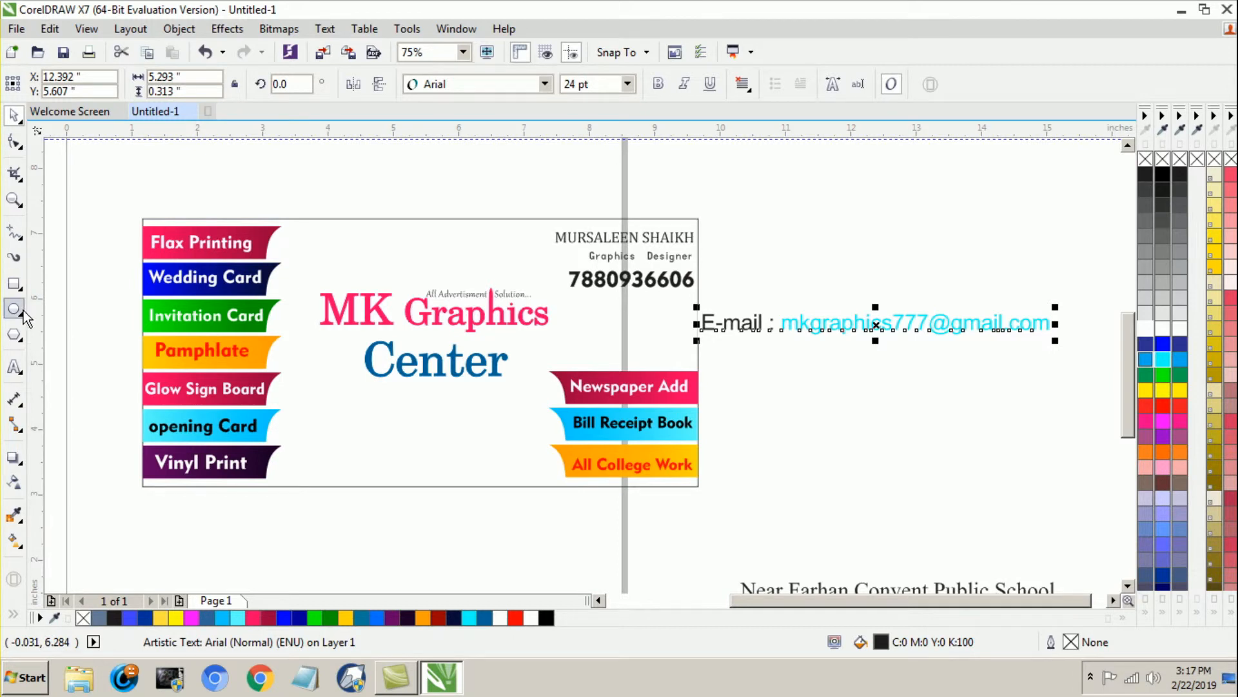
# Step: Recolor only the address part of the e-mail line Neon Red (#FF0066)
pyautogui.click(14, 368)
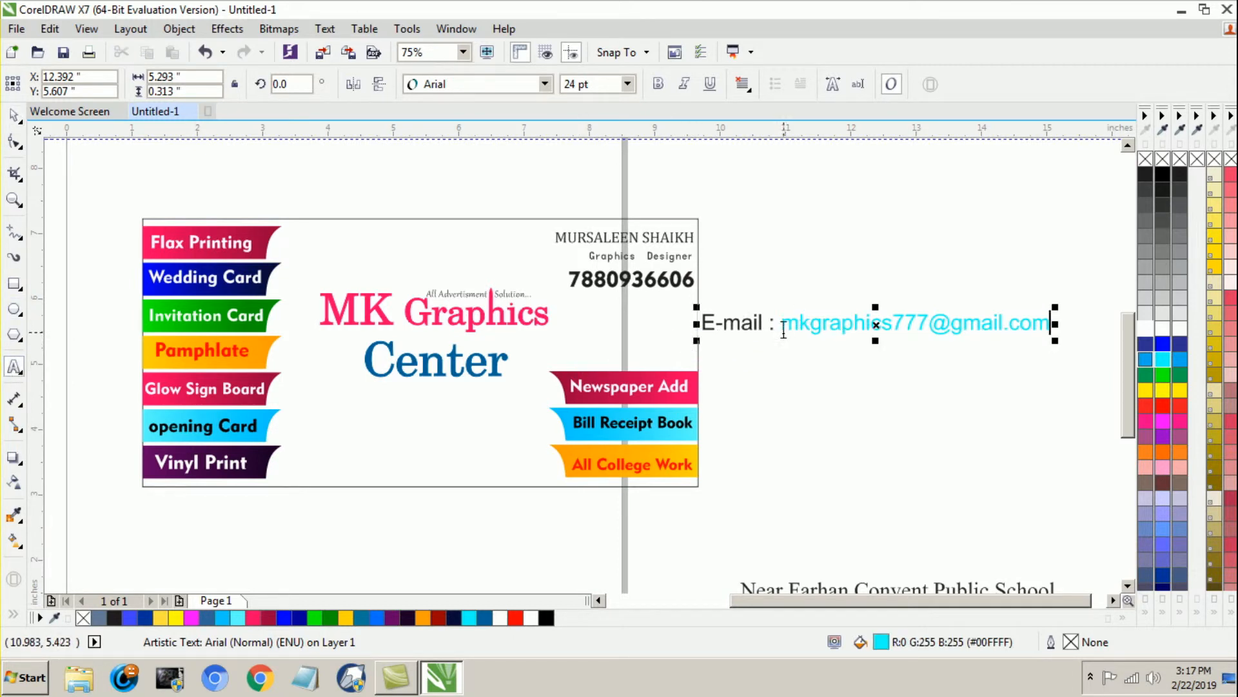
pyautogui.moveTo(782, 329); pyautogui.dragTo(1054, 354)
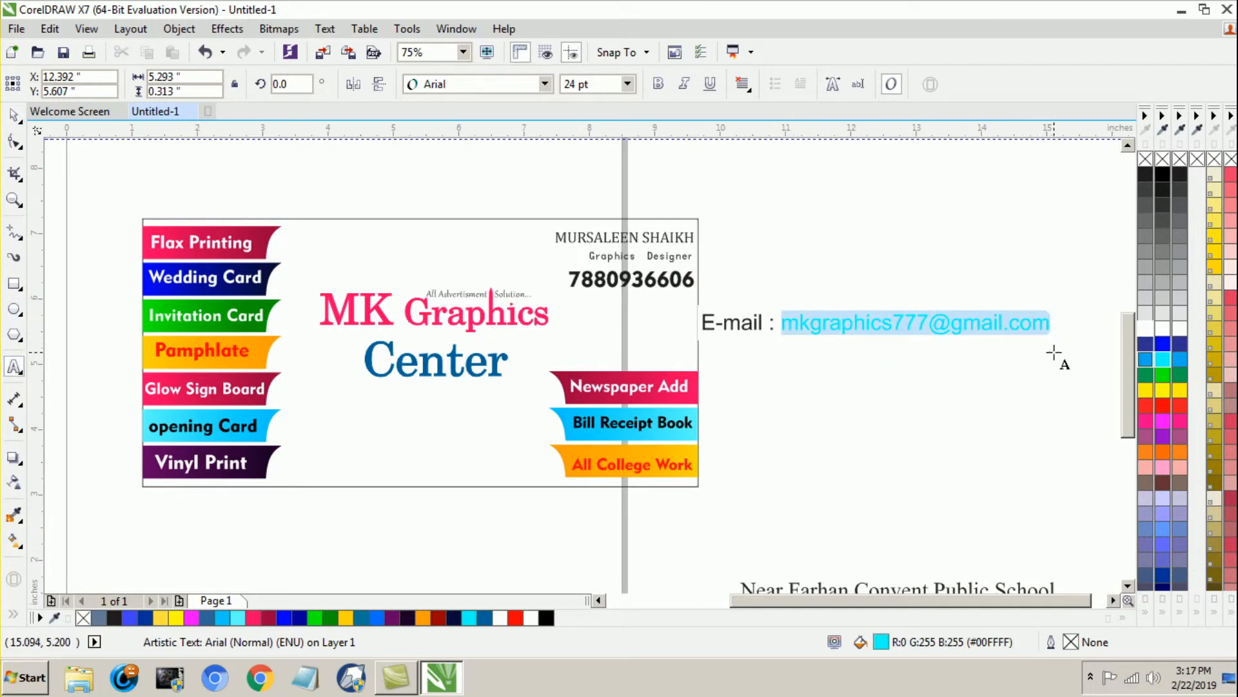
pyautogui.click(251, 614)
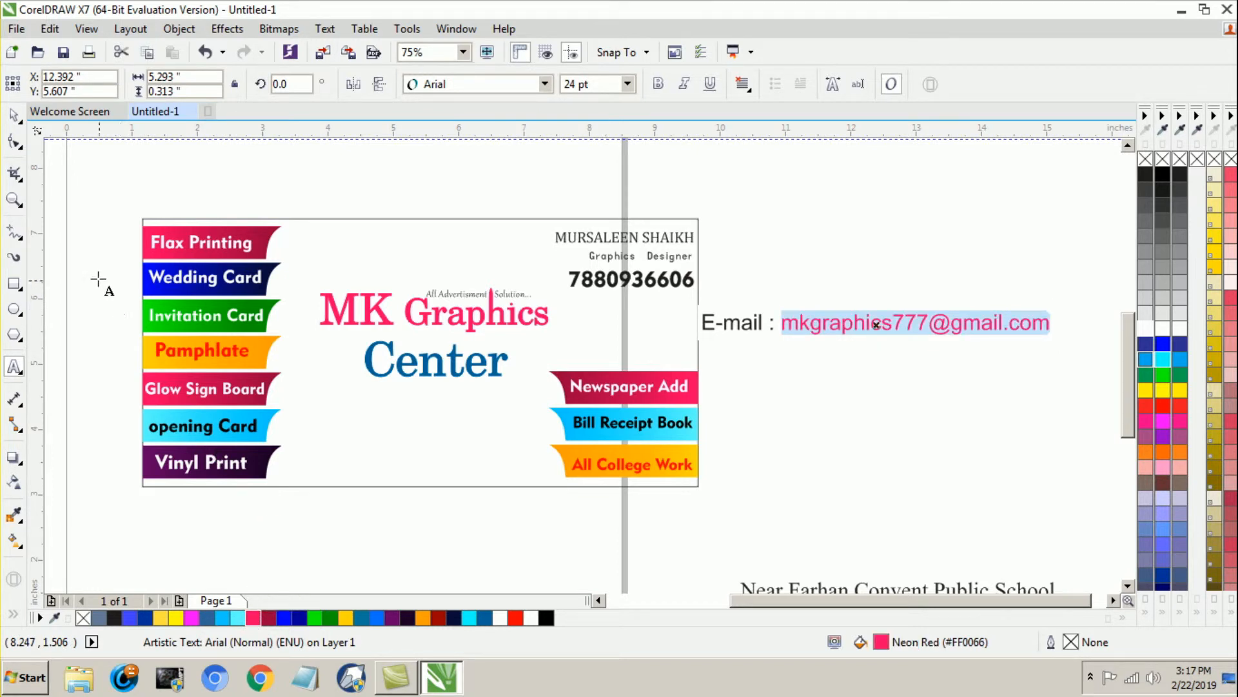
pyautogui.click(13, 115)
pyautogui.click(830, 415)
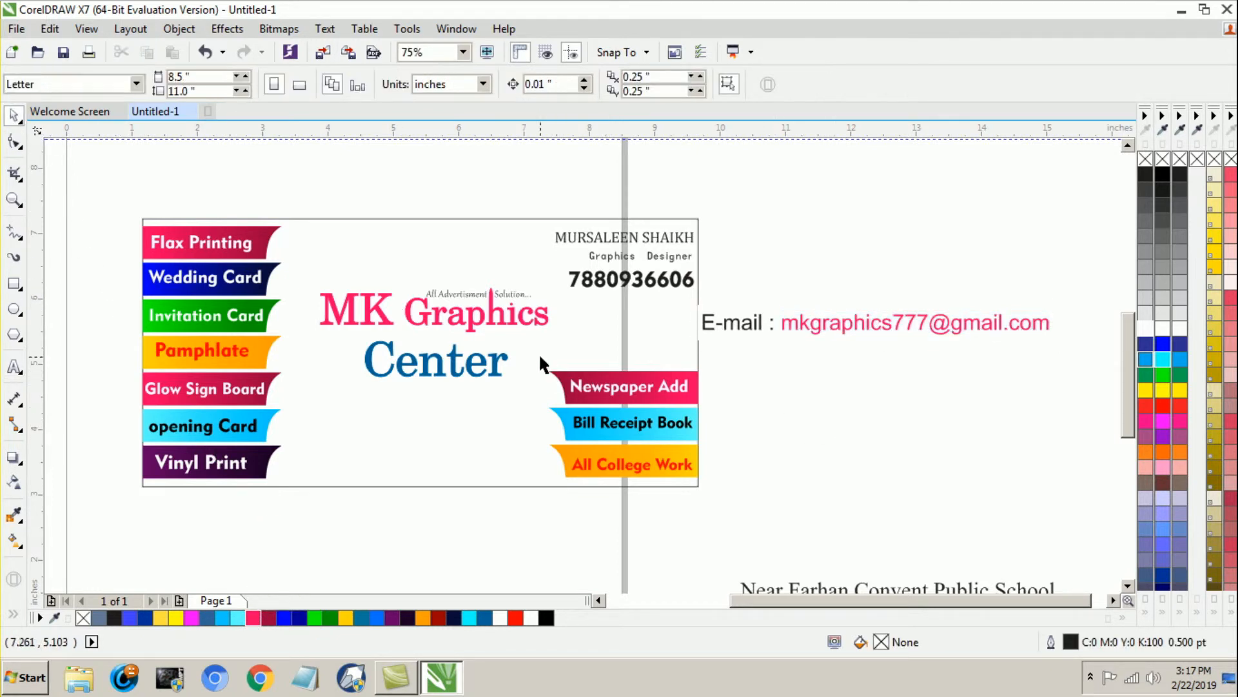
# Step: Shrink the e-mail line to about 10.6 pt and move it beneath the phone number on the card
pyautogui.click(792, 325)
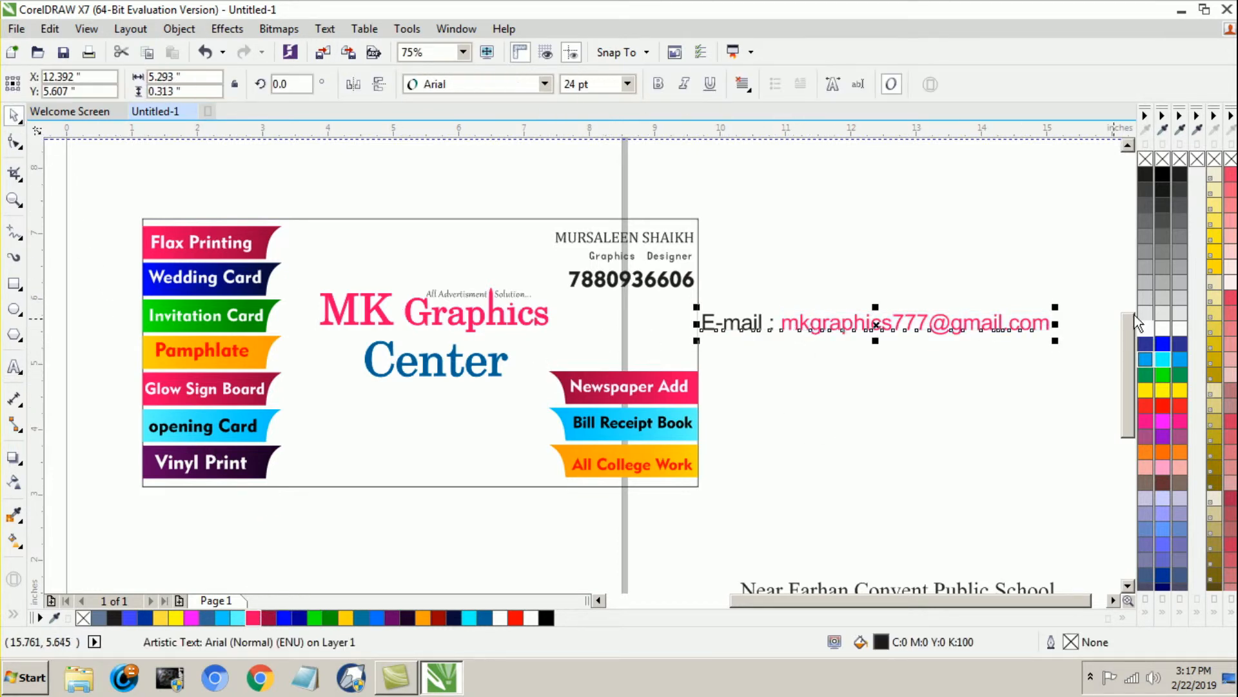
pyautogui.moveTo(1058, 306)
pyautogui.mouseDown()
pyautogui.moveTo(998, 338)
pyautogui.moveTo(1064, 318)
pyautogui.mouseUp()
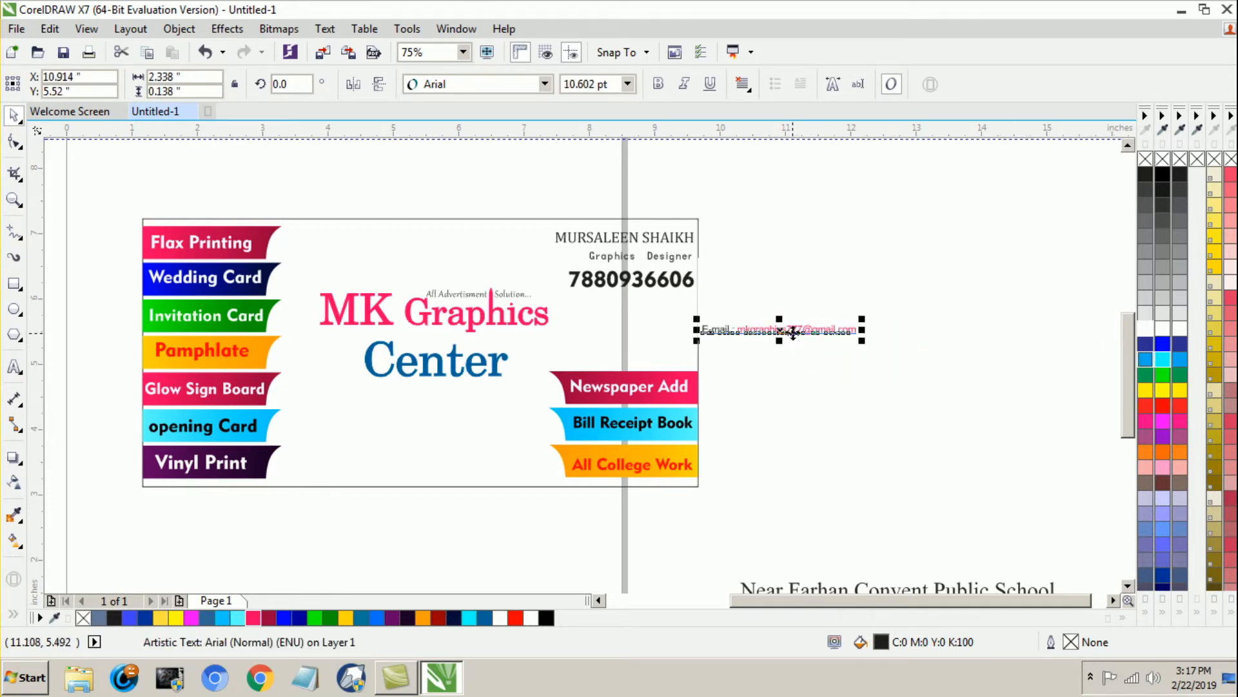
pyautogui.moveTo(793, 330); pyautogui.dragTo(636, 310)
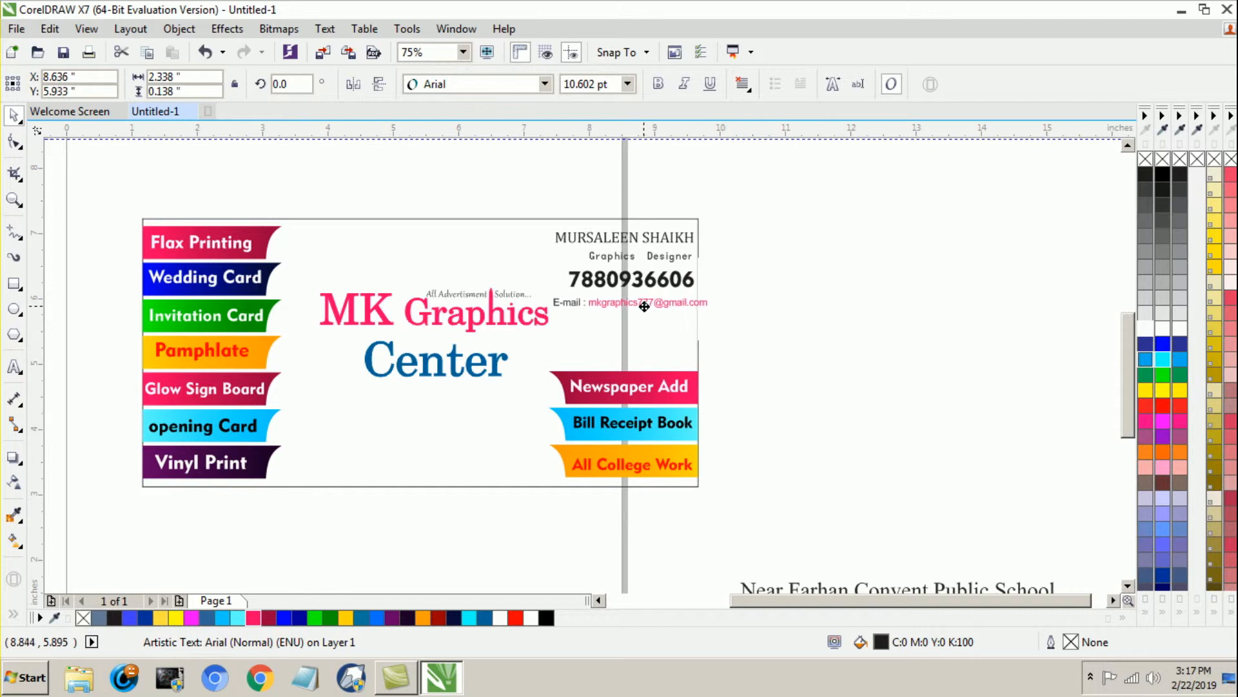
pyautogui.click(671, 313)
# Step: Nudge the "MK Graphics Center" heading together with its tagline left, away from the contact text
pyautogui.moveTo(269, 159); pyautogui.dragTo(557, 411)
pyautogui.press('Left')
pyautogui.press('Left')
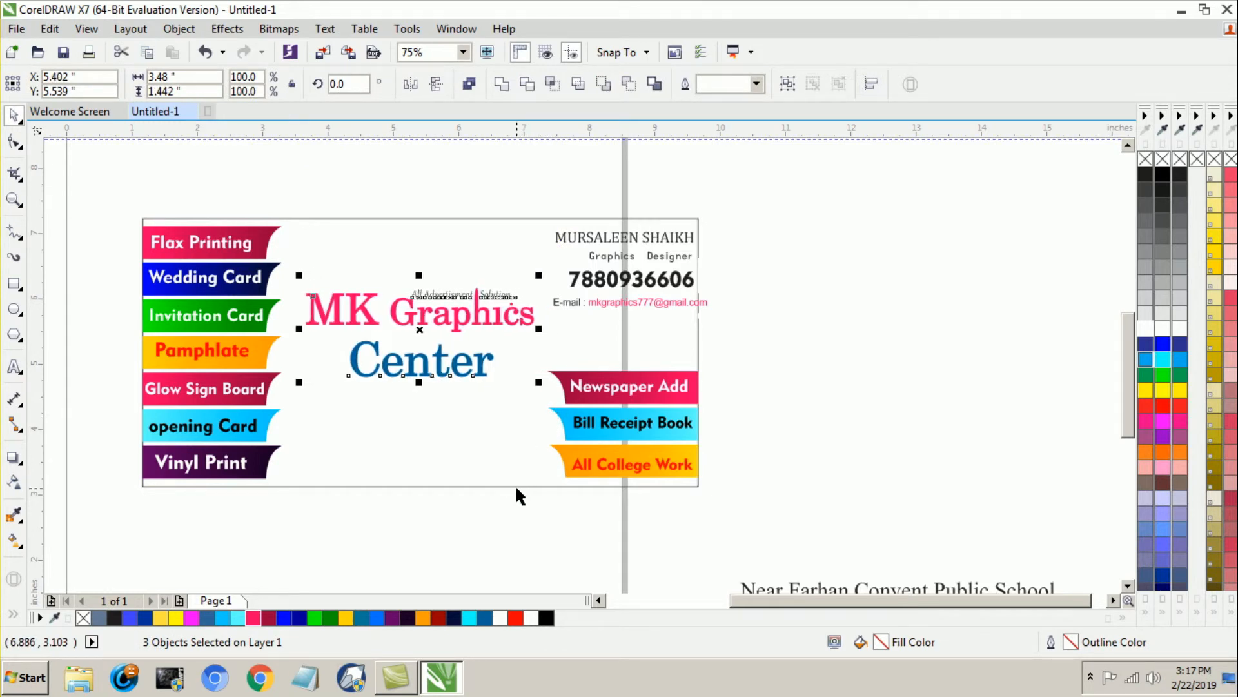
pyautogui.press('Left')
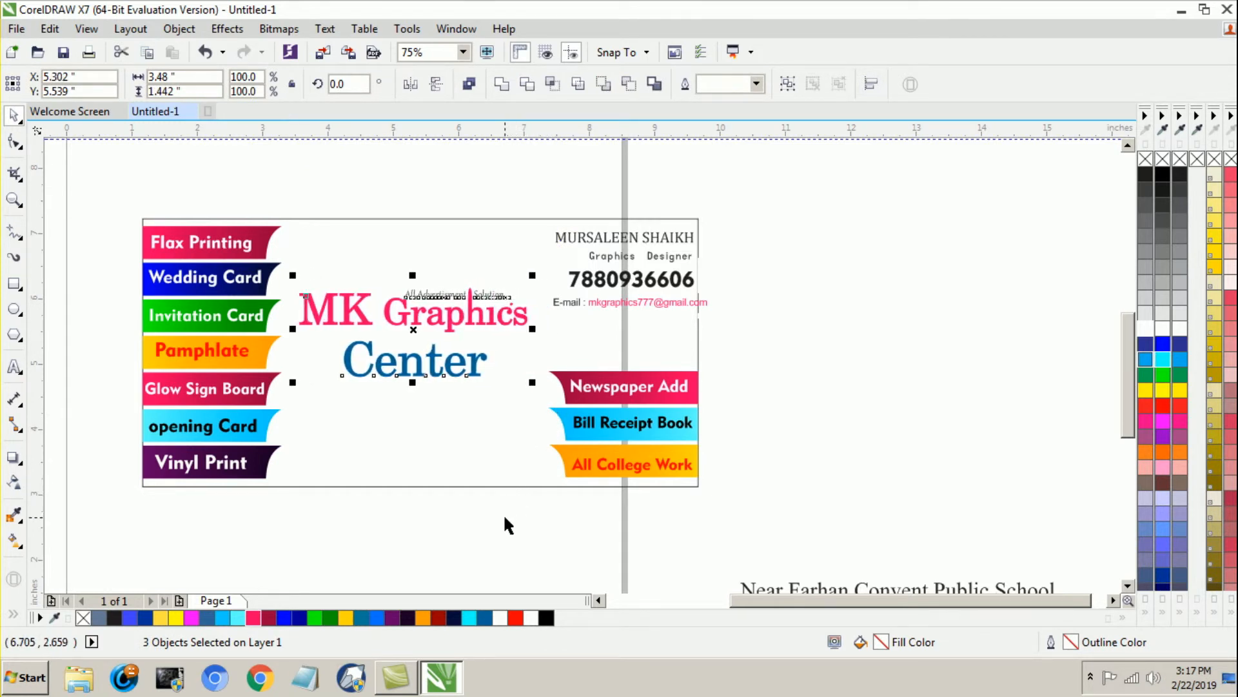
pyautogui.press('Escape')
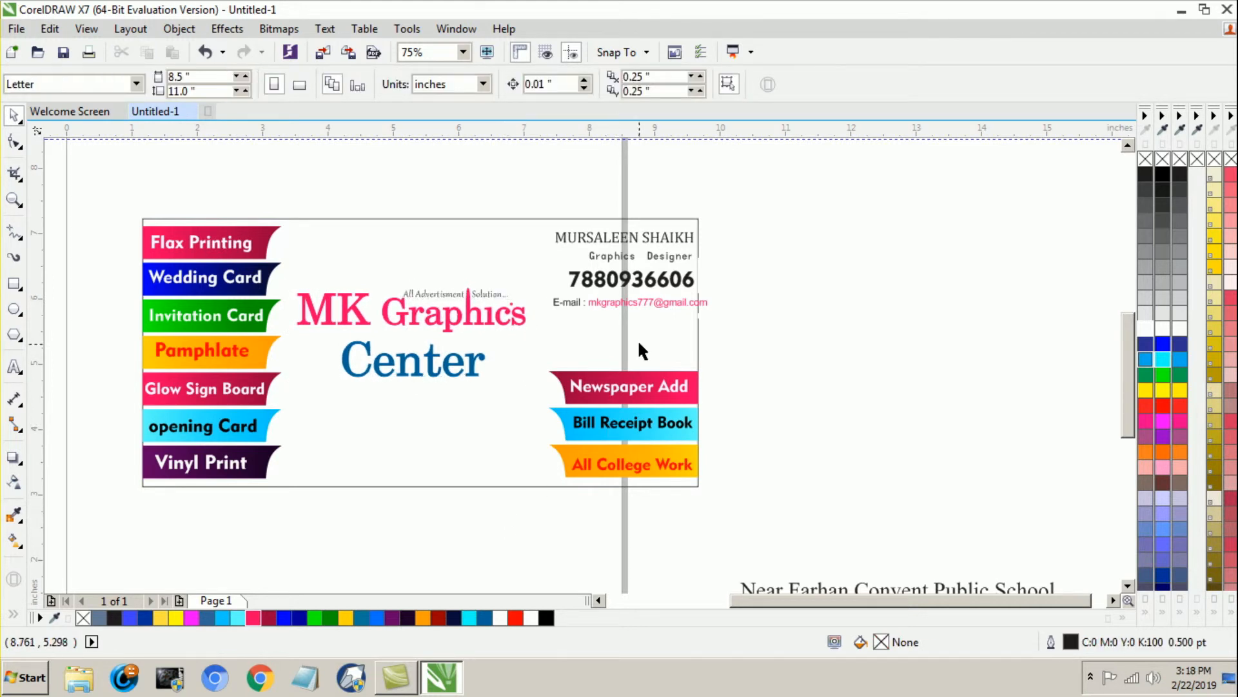
# Step: Shift the e-mail line left to fit within the card's edge and set its font size to 11 pt
pyautogui.click(657, 307)
pyautogui.moveTo(655, 309); pyautogui.dragTo(629, 316)
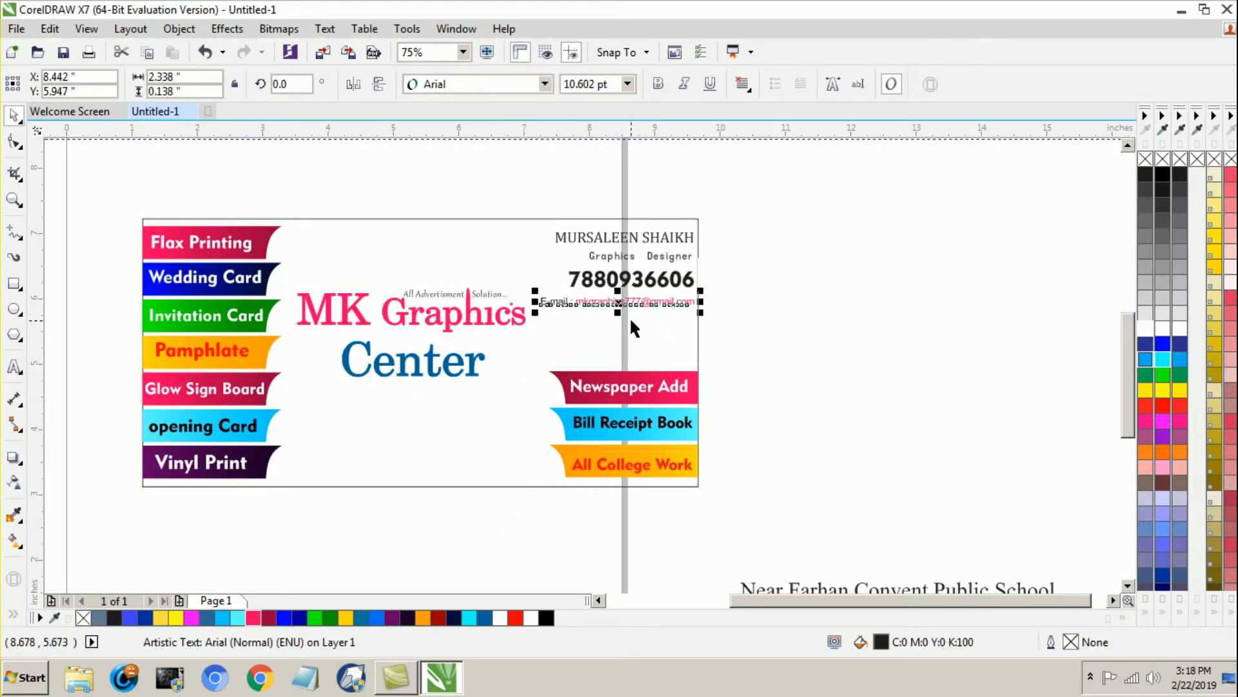
pyautogui.click(618, 81)
pyautogui.write('11')
pyautogui.press('Return')
pyautogui.press('Left')
pyautogui.press('Left')
pyautogui.press('Left')
pyautogui.click(839, 342)
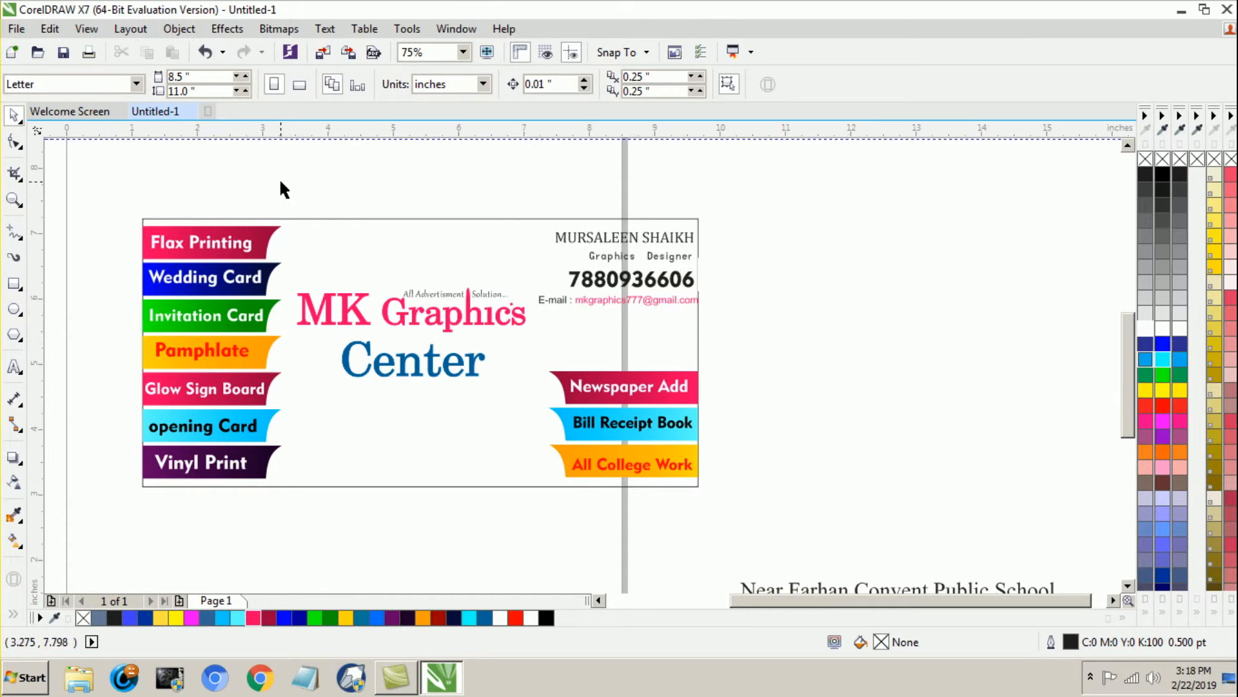
pyautogui.click(417, 371)
pyautogui.click(546, 84)
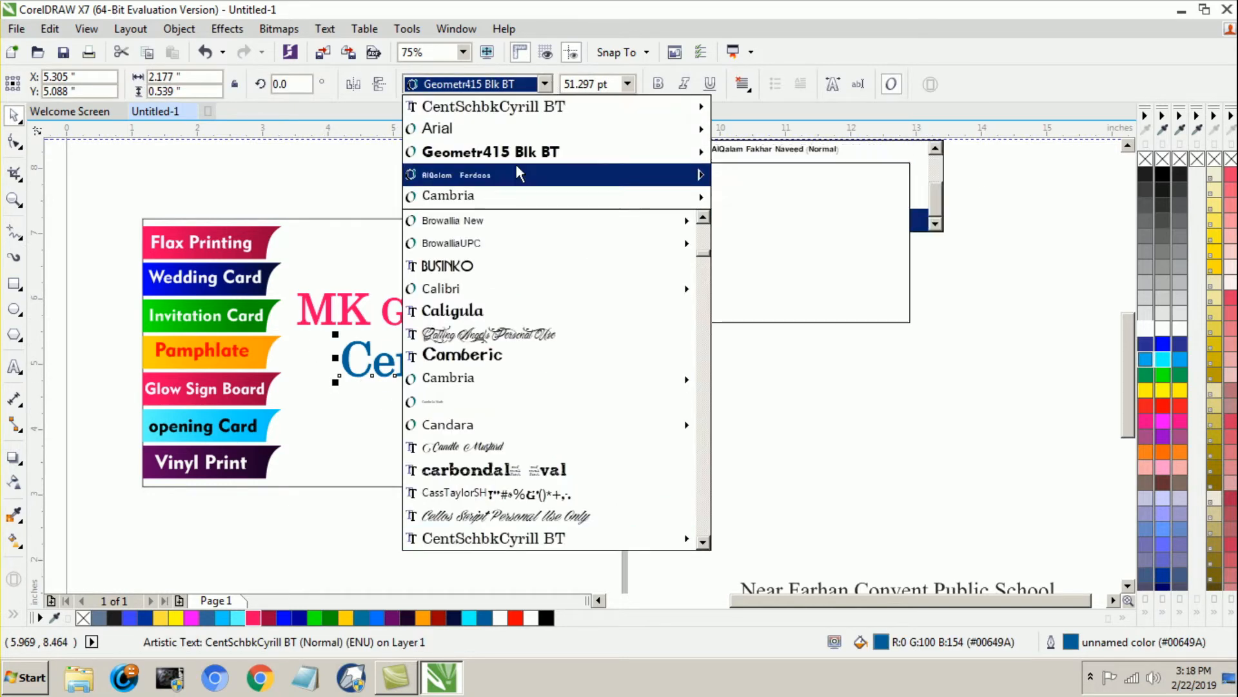
pyautogui.moveTo(536, 152)
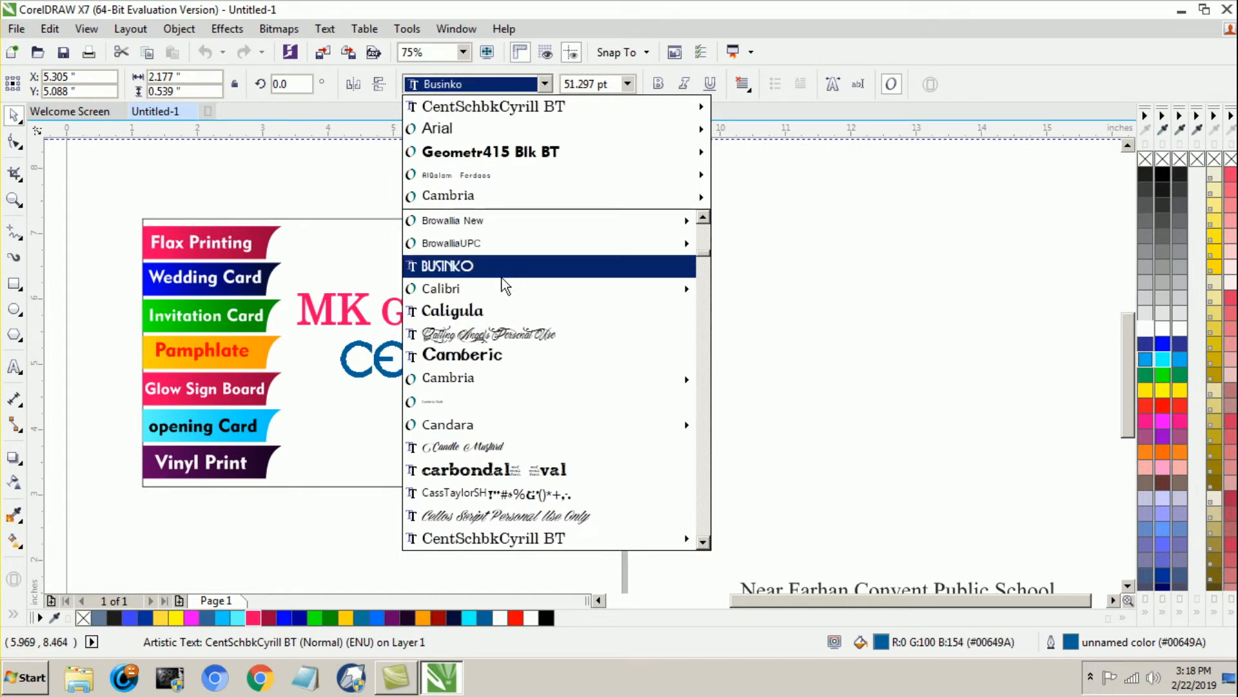
pyautogui.moveTo(486, 289)
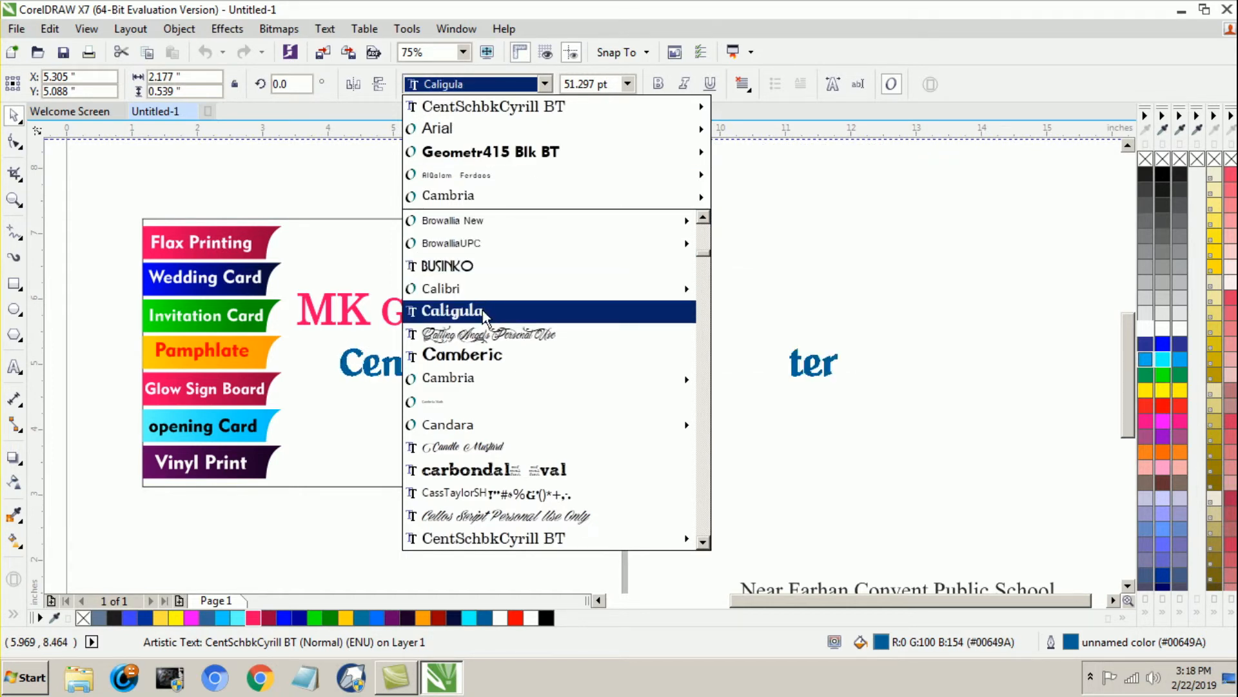
pyautogui.click(884, 246)
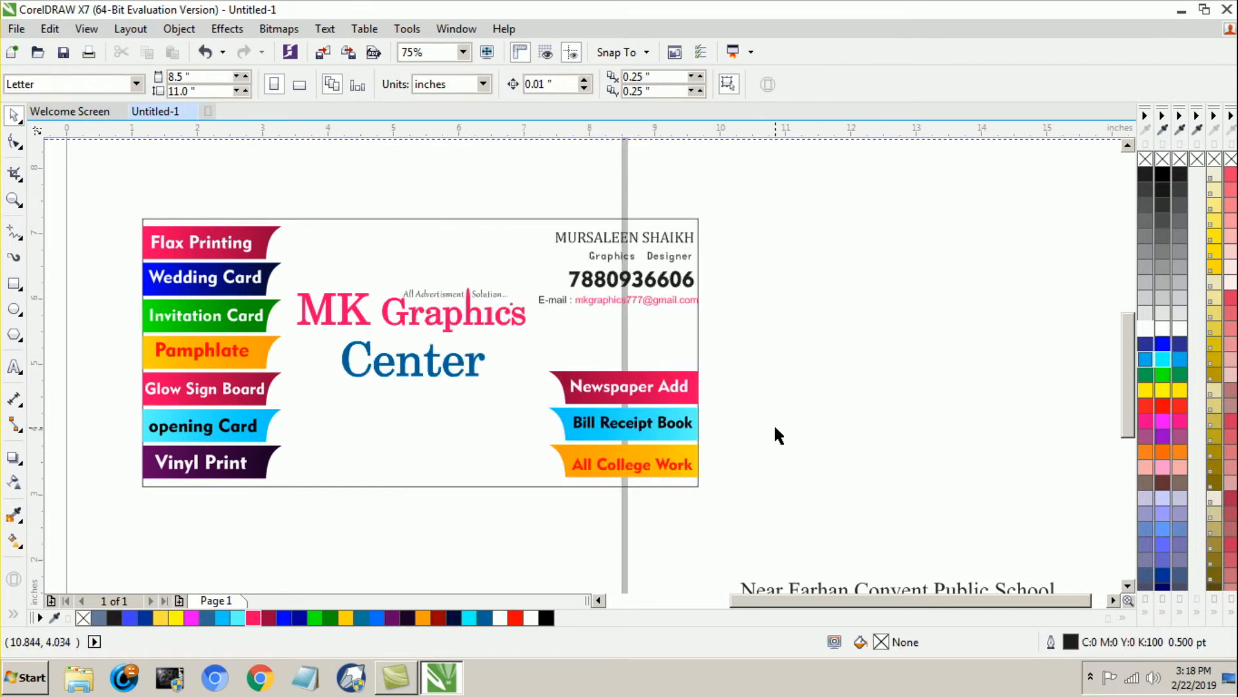
# Step: Move the two-line address text into the card beneath the "Center" heading
pyautogui.scroll(-2, 773, 423)
pyautogui.moveTo(939, 486); pyautogui.dragTo(584, 387)
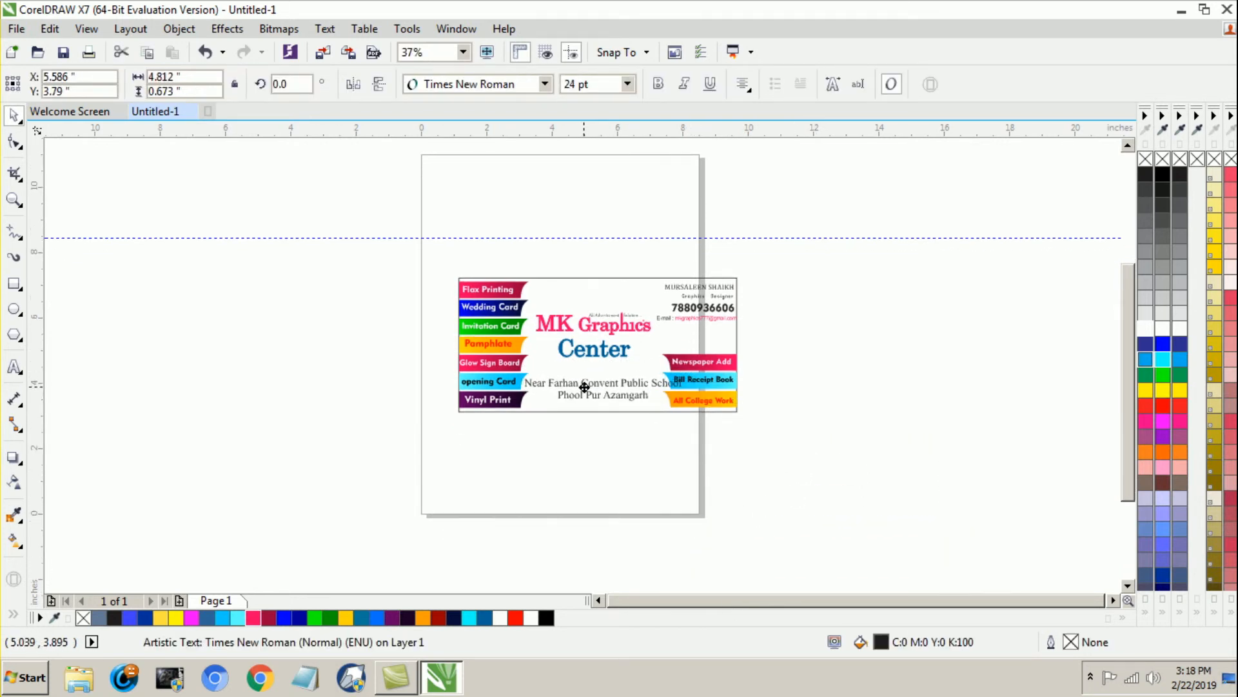
pyautogui.scroll(2, 601, 373)
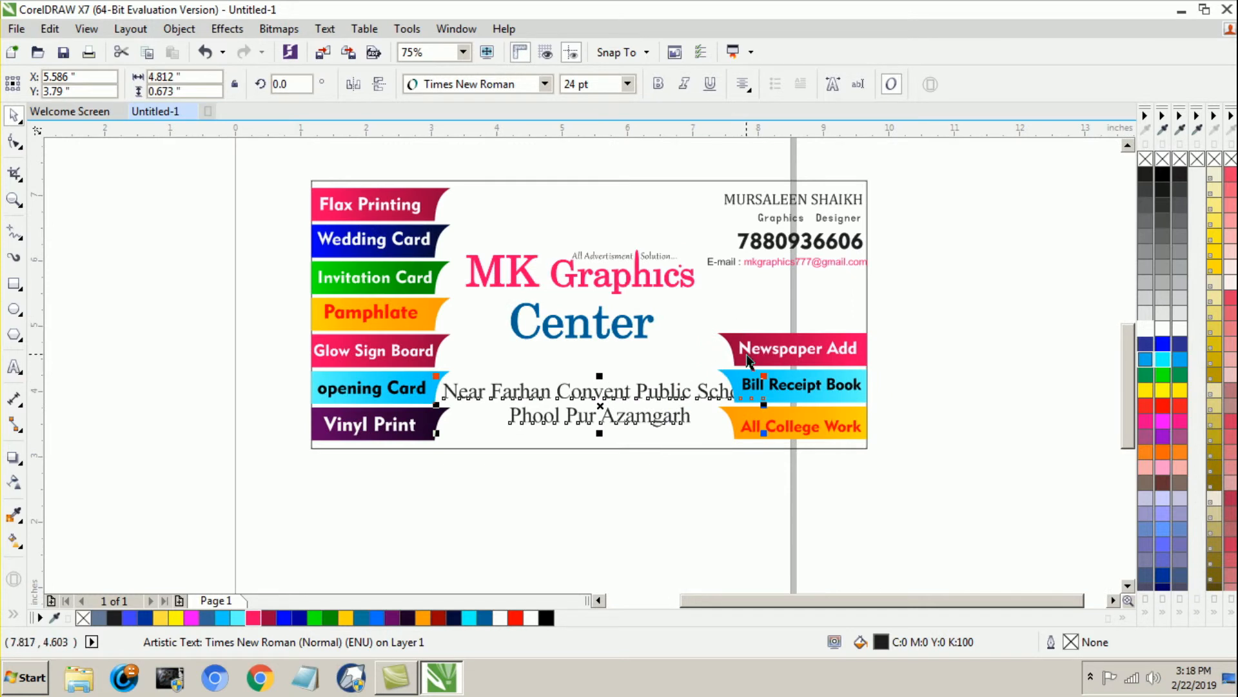
# Step: Set the two-line address text to 20 pt and nudge it left, away from the "Bill Receipt Book" strip
pyautogui.moveTo(598, 89); pyautogui.dragTo(556, 94)
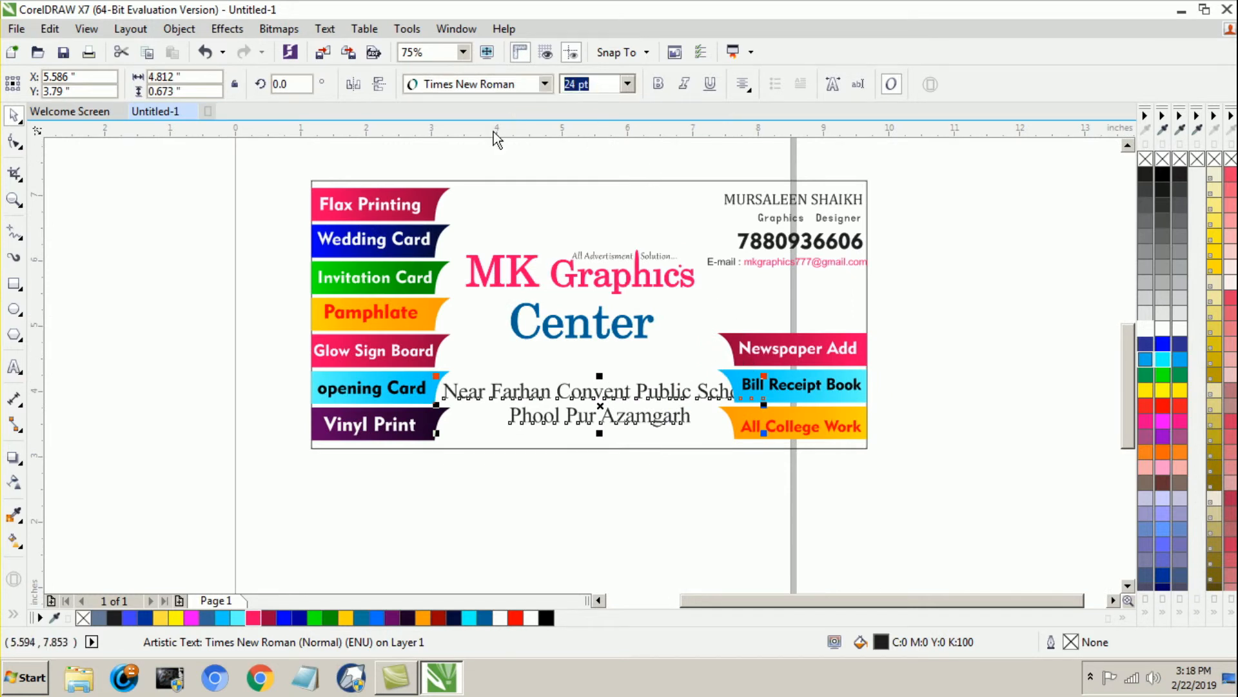
pyautogui.write('20')
pyautogui.press('Return')
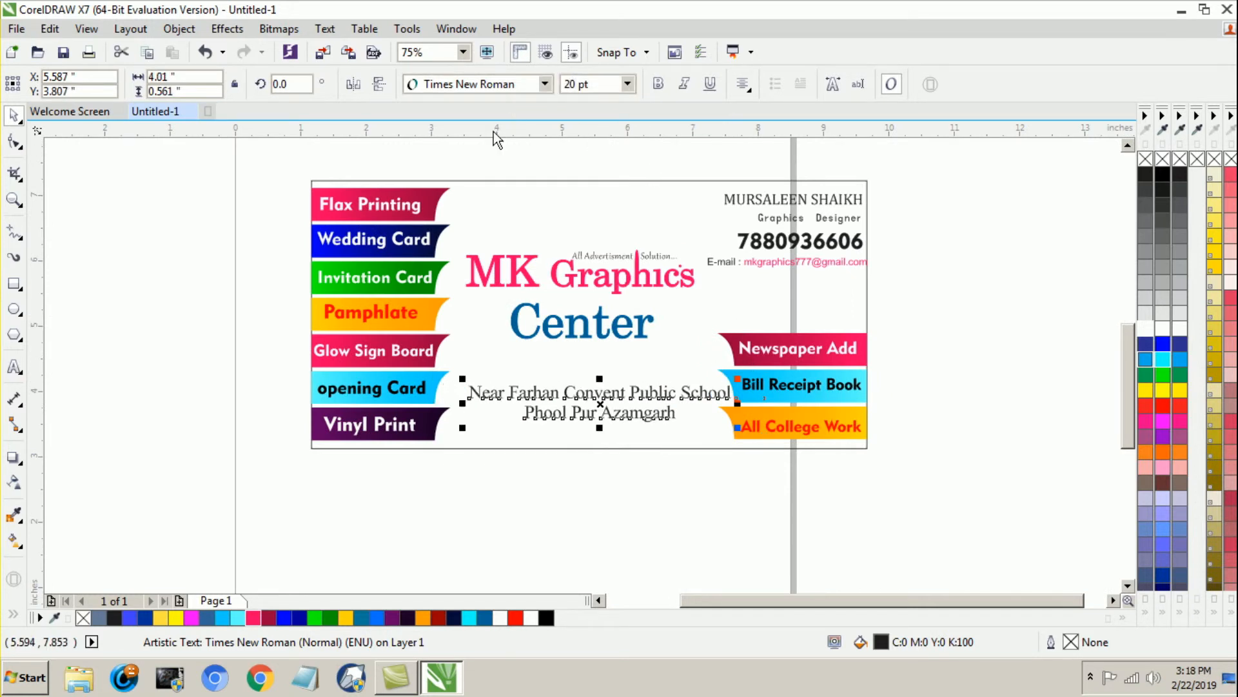
pyautogui.press('Left')
pyautogui.press('Left')
pyautogui.press('Left')
pyautogui.press('Left')
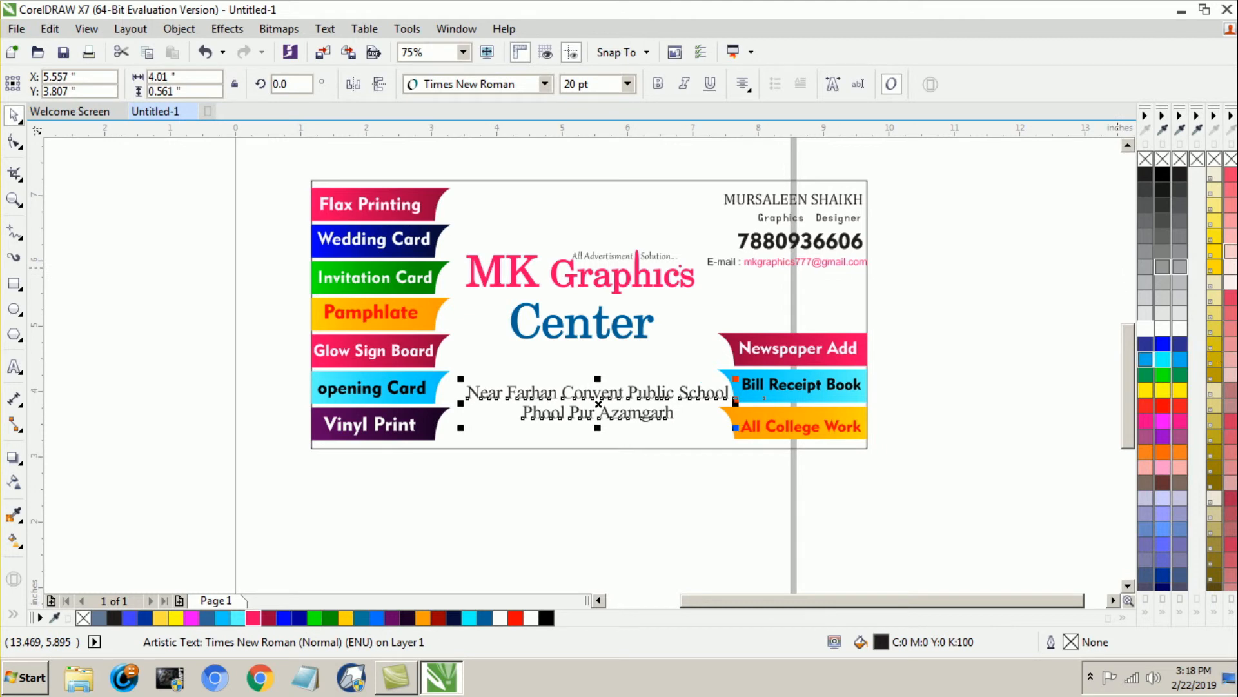
pyautogui.press('Left')
pyautogui.press('Left')
pyautogui.press('Left')
pyautogui.press('Left')
pyautogui.press('Left')
pyautogui.press('Left')
pyautogui.press('Left')
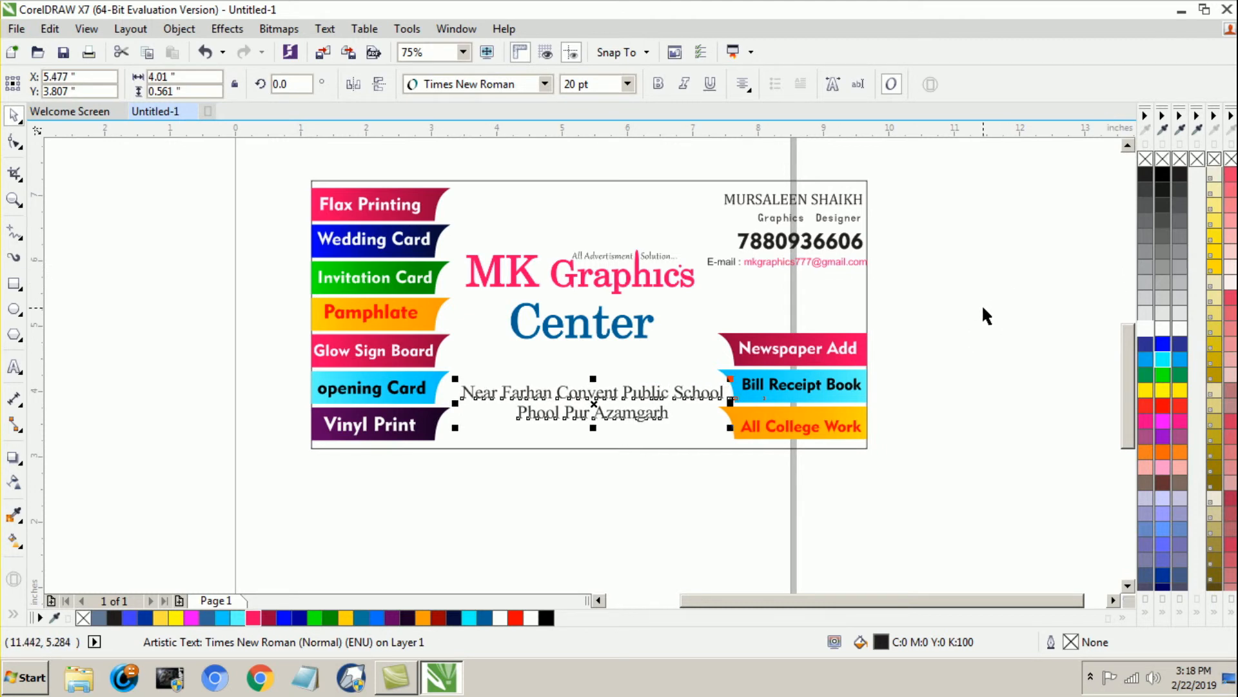
# Step: Reduce the two-line address text to 18 pt and move it slightly down and left between the service strips
pyautogui.click(605, 90)
pyautogui.write('18')
pyautogui.press('Return')
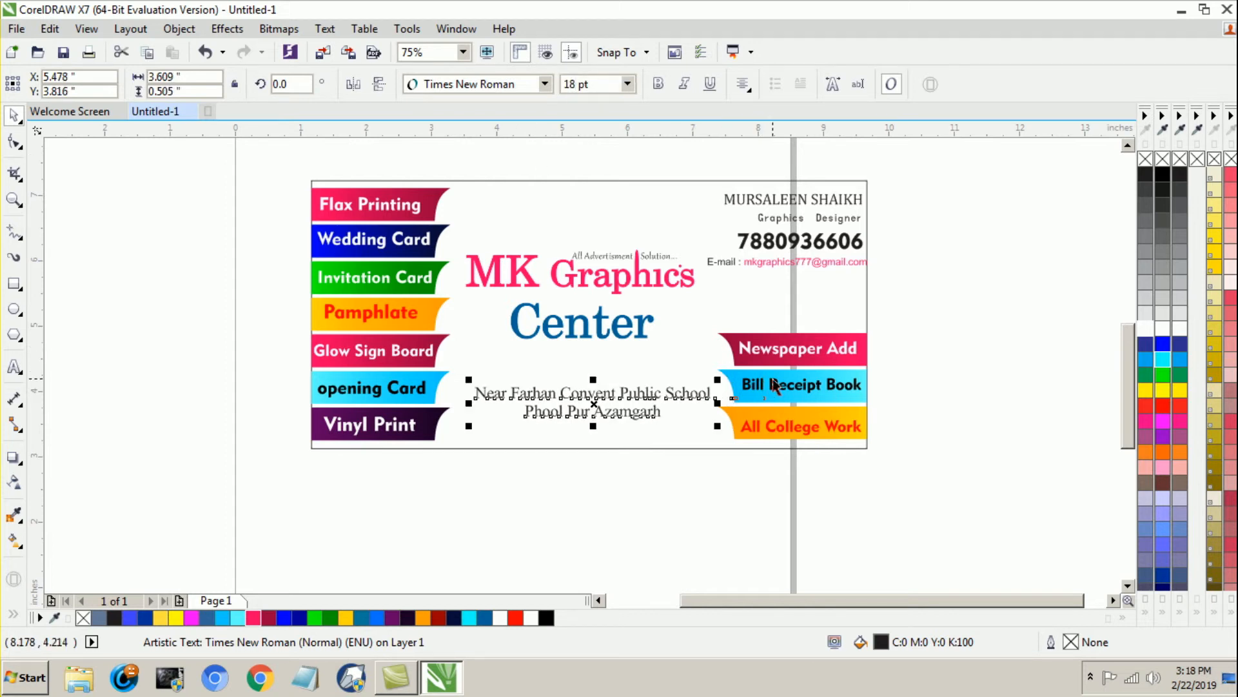
pyautogui.click(994, 391)
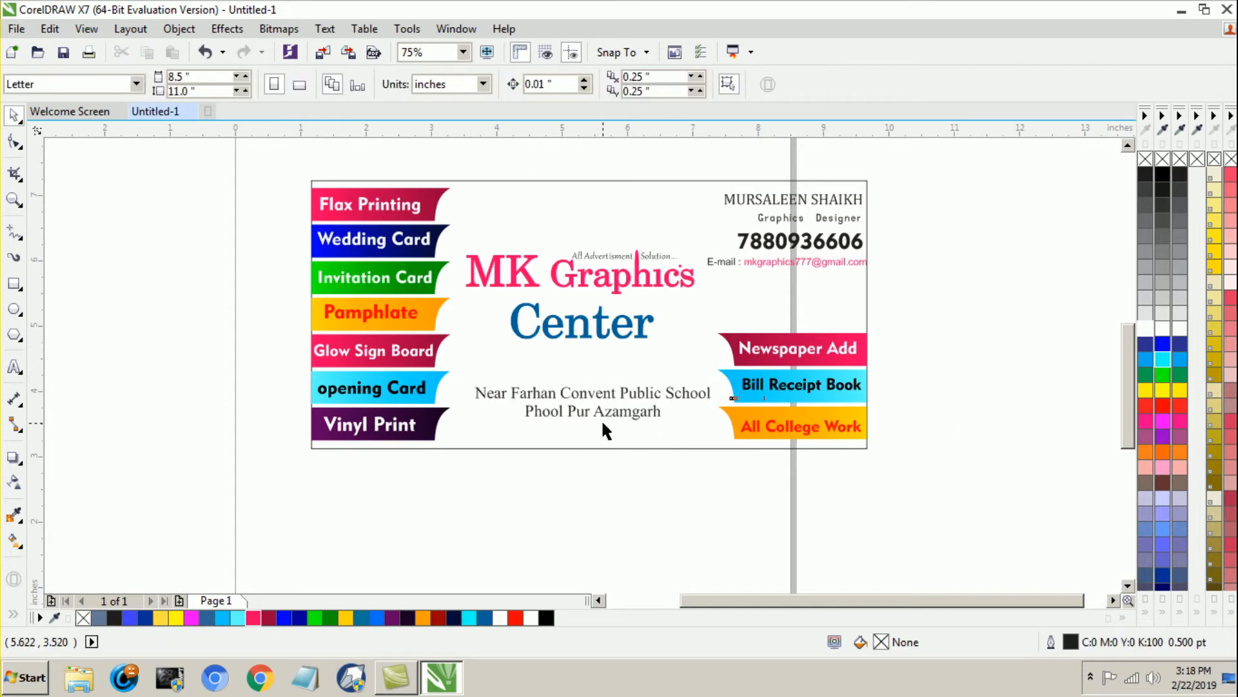
pyautogui.moveTo(586, 389); pyautogui.dragTo(585, 403)
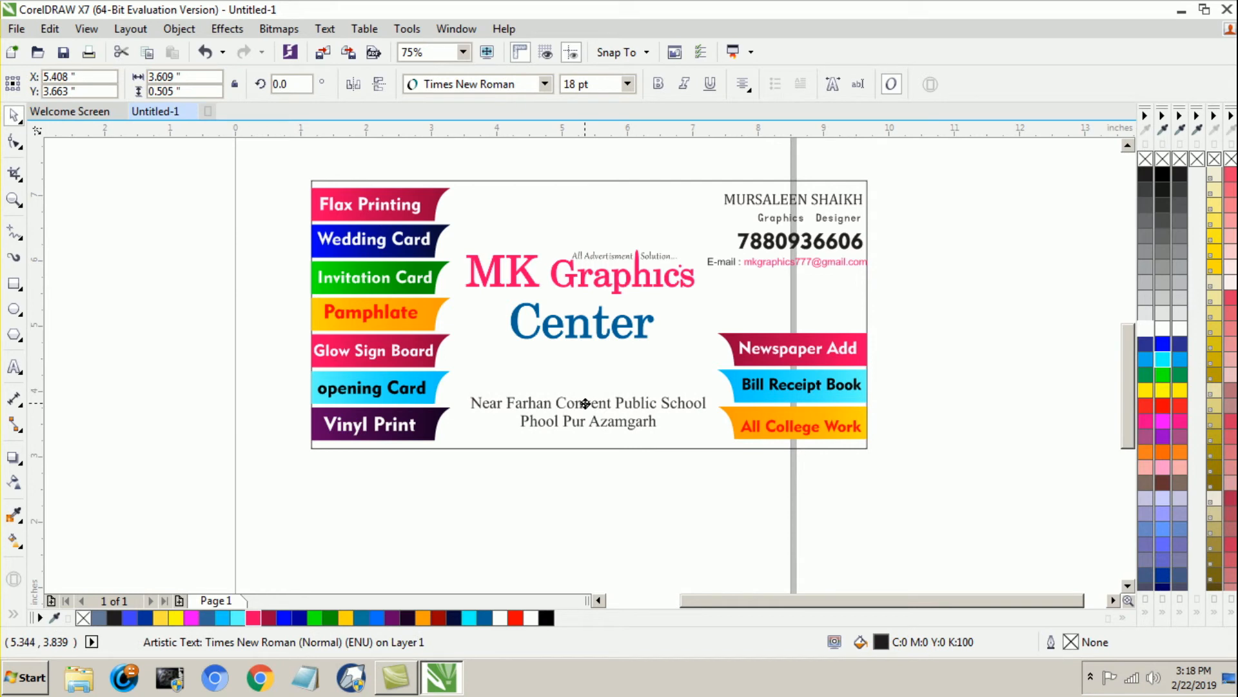
pyautogui.click(543, 498)
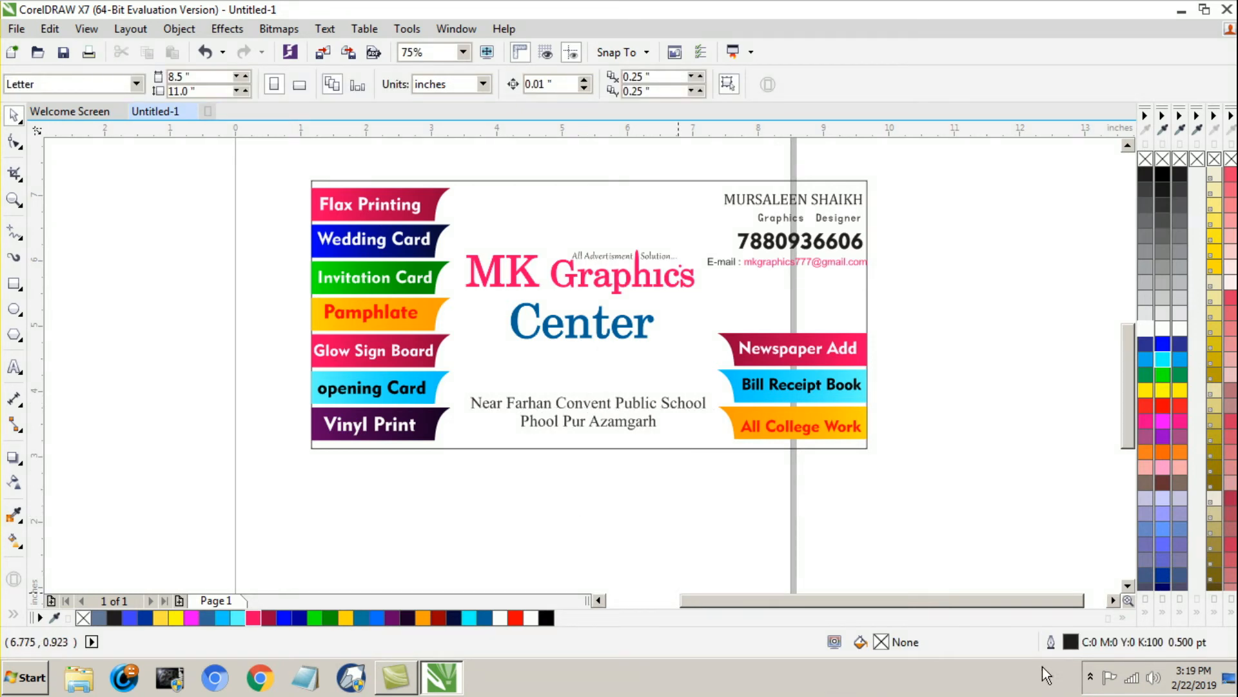
# Step: Draw a circle about 1.4 inches across and place it over the card's top edge above the "MK Graphics" heading
pyautogui.click(14, 310)
pyautogui.moveTo(118, 327)
pyautogui.mouseDown()
pyautogui.moveTo(235, 442)
pyautogui.moveTo(209, 410)
pyautogui.mouseUp()
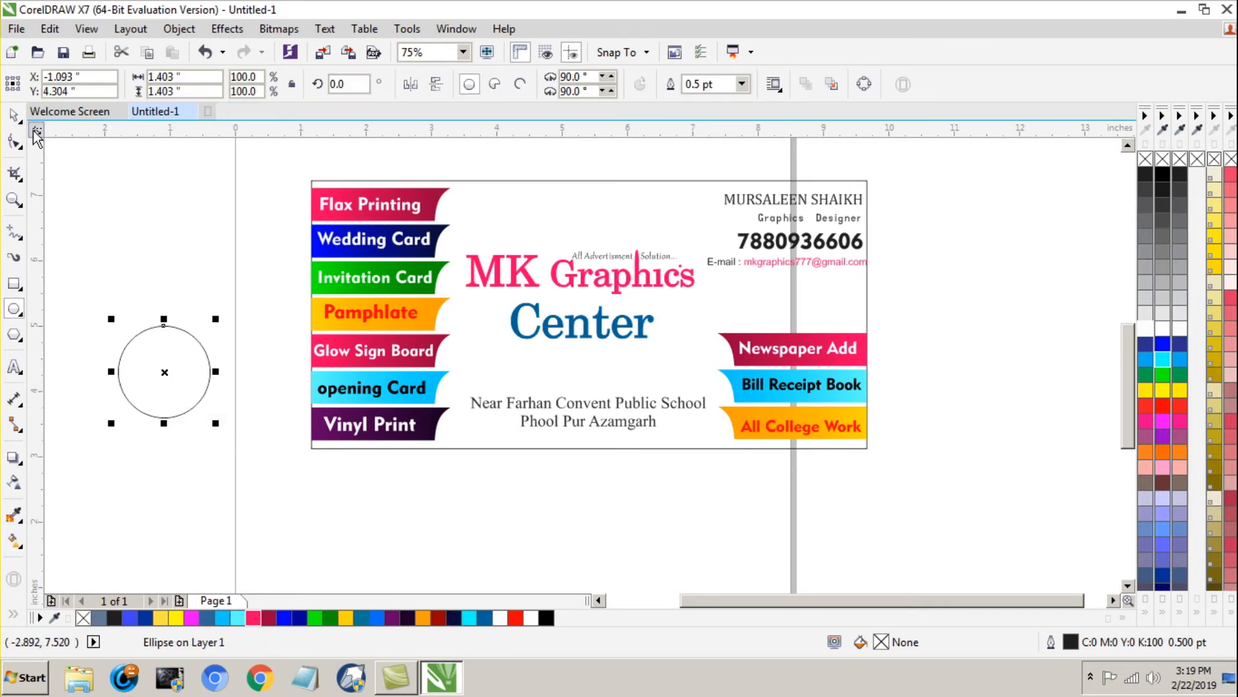
pyautogui.click(15, 117)
pyautogui.click(118, 307)
pyautogui.moveTo(163, 364)
pyautogui.mouseDown()
pyautogui.moveTo(428, 295)
pyautogui.moveTo(589, 181)
pyautogui.mouseUp()
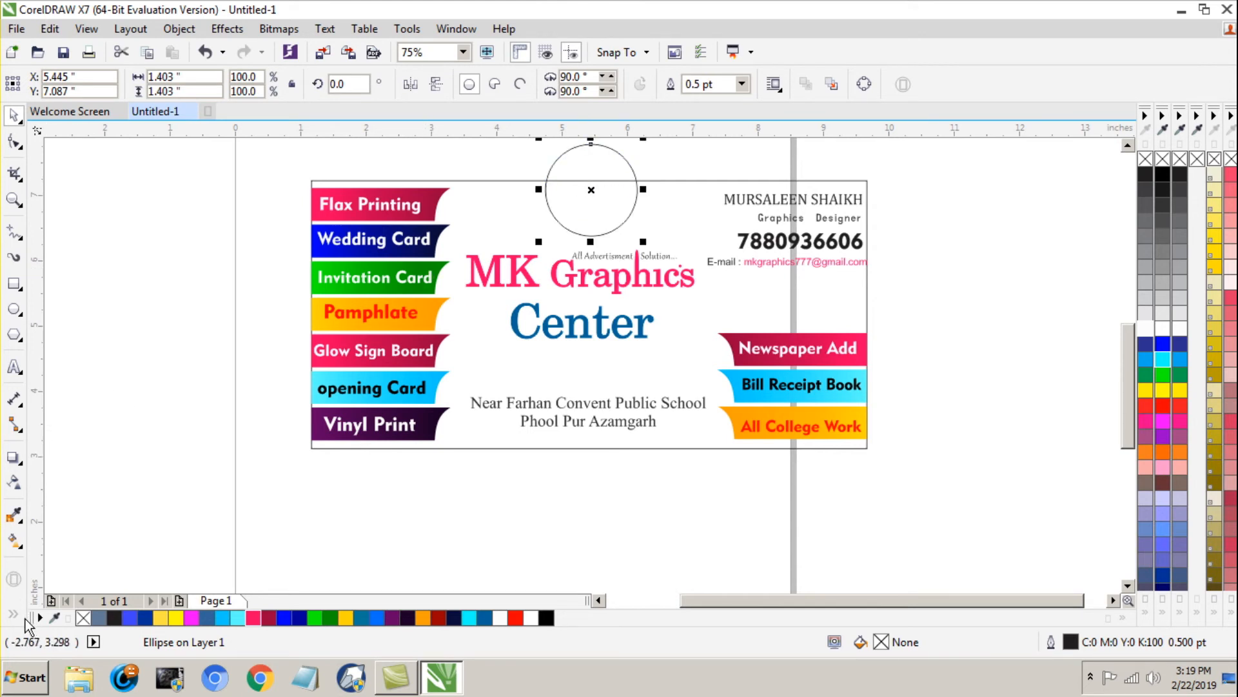
# Step: Smart-fill the part of the circle inside the card as a separate shape and delete the original circle
pyautogui.click(13, 615)
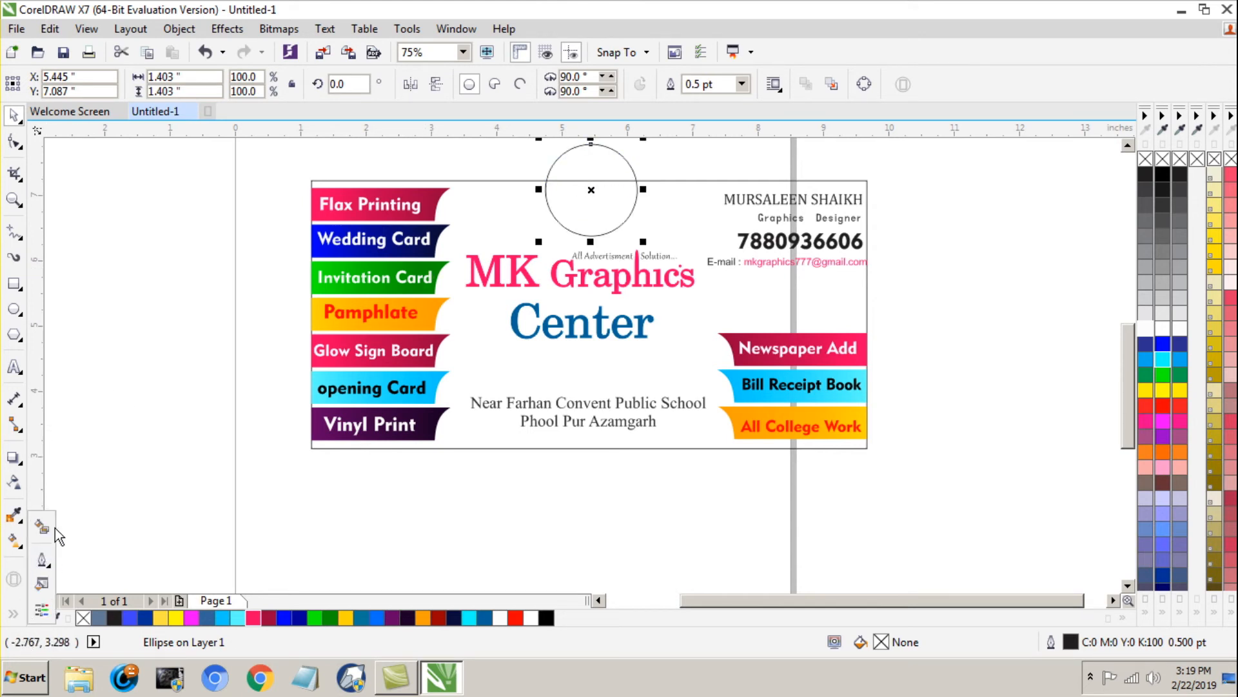
pyautogui.click(42, 528)
pyautogui.click(575, 208)
pyautogui.press('space')
pyautogui.moveTo(603, 166); pyautogui.dragTo(238, 427)
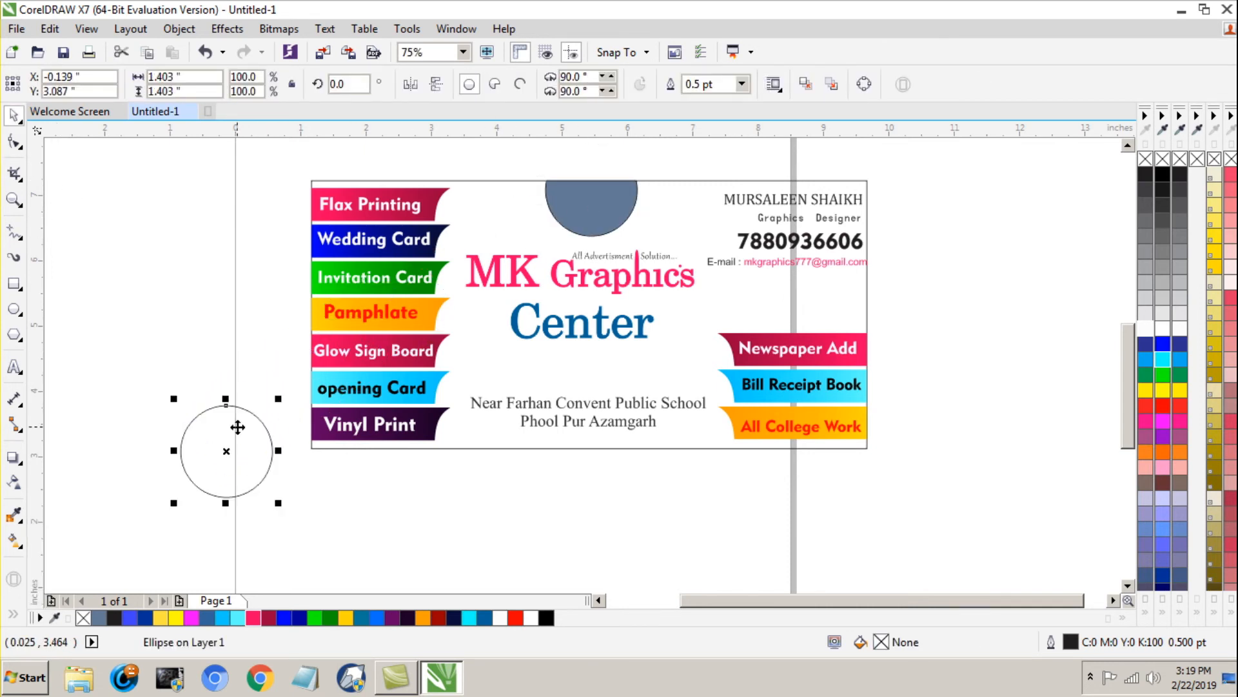
pyautogui.press('Delete')
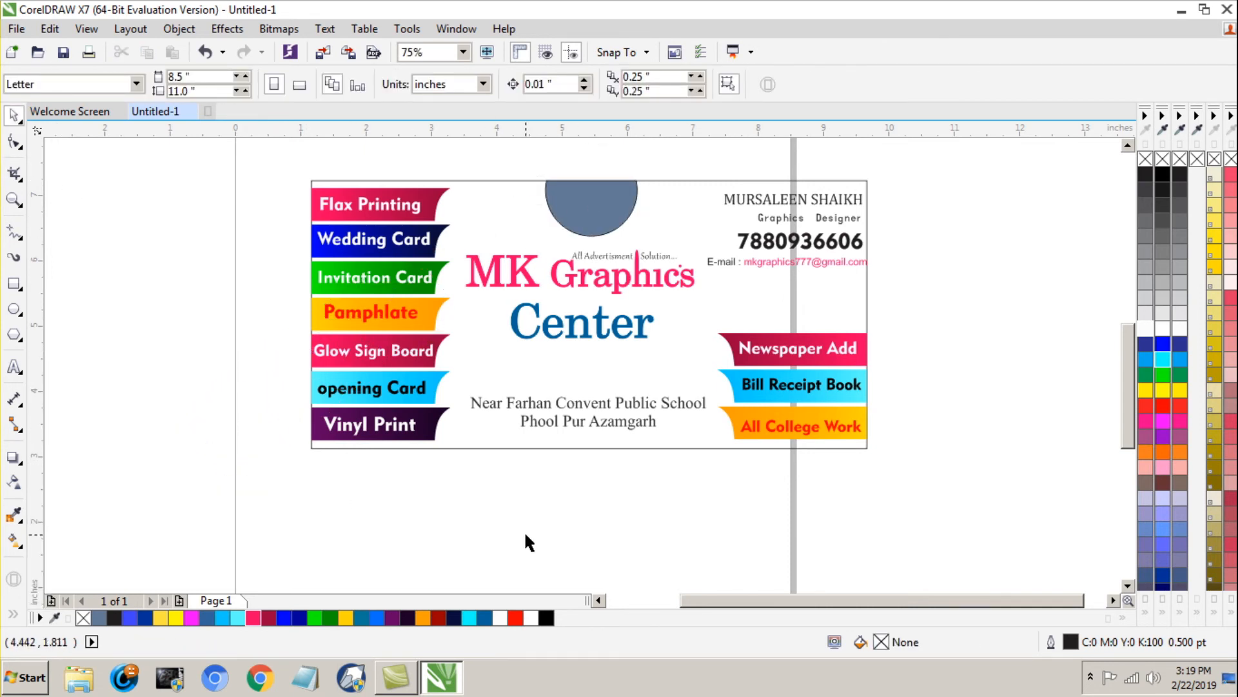
# Step: Fill the cut-off circle at the card's top edge with pink and remove its outline
pyautogui.click(618, 196)
pyautogui.click(1162, 360)
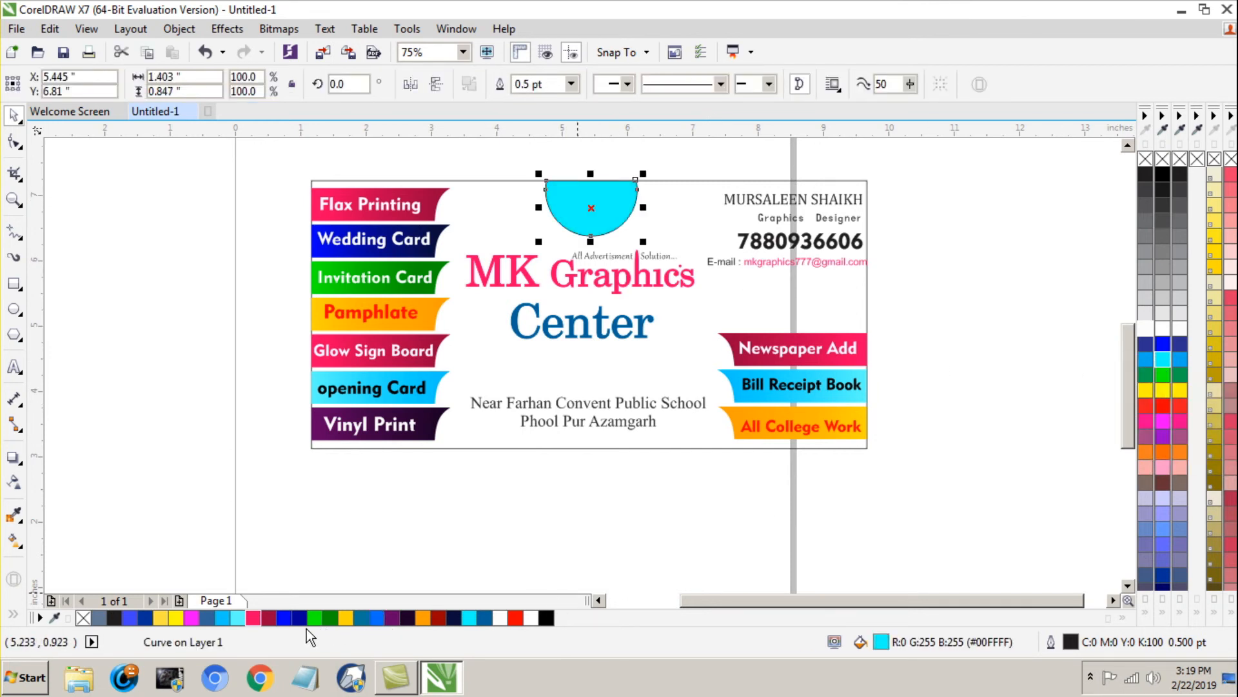
pyautogui.click(252, 618)
pyautogui.click(396, 514)
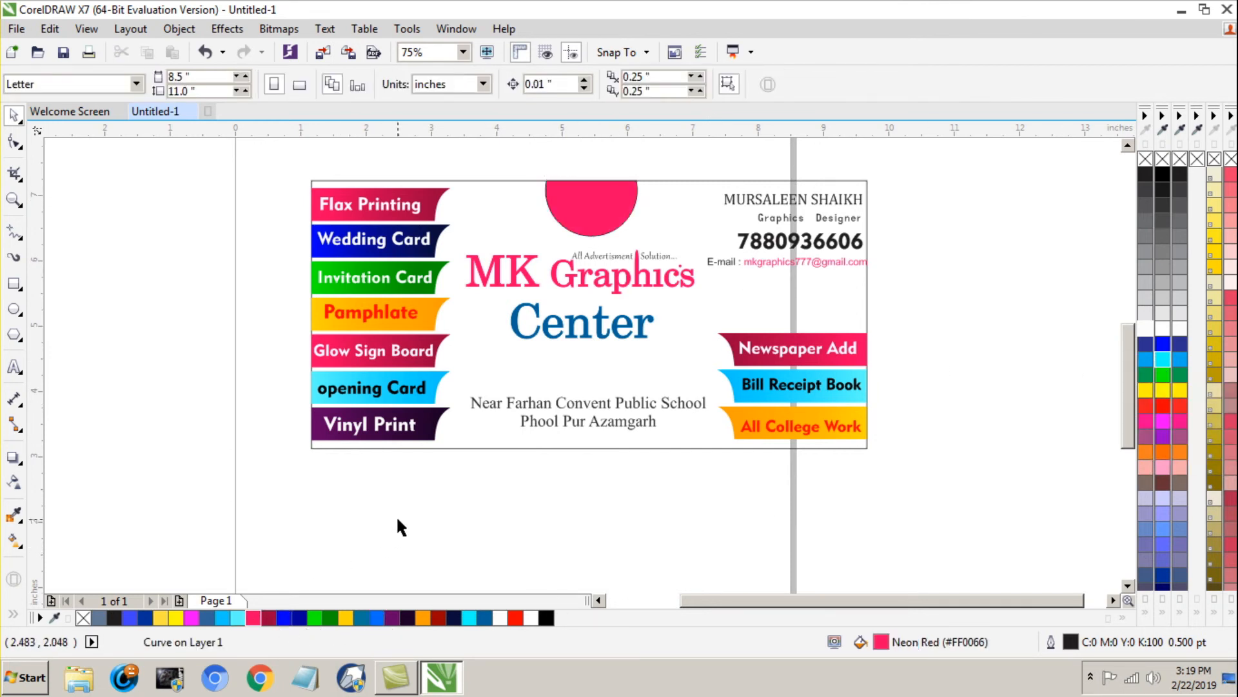
pyautogui.click(584, 234)
pyautogui.click(1018, 354)
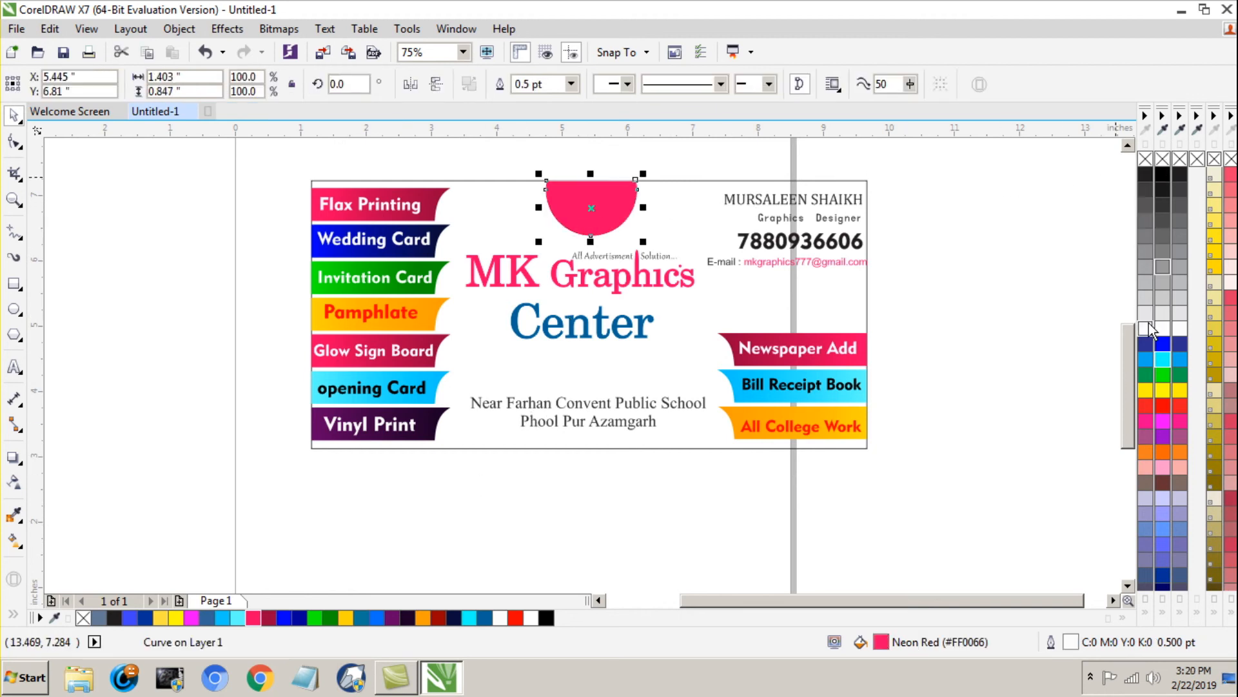
# Step: Add the text "Logo" beside the card and set its font to Geometr415 Blk BT
pyautogui.click(18, 371)
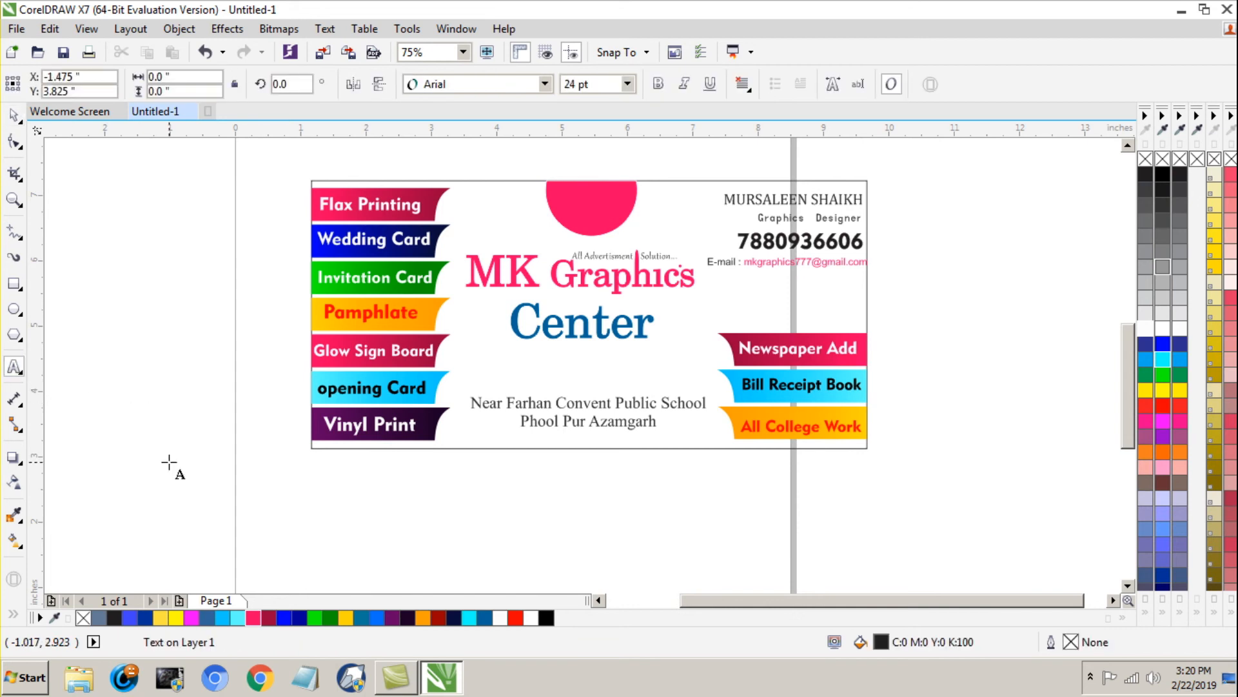
pyautogui.write('Logo')
pyautogui.click(13, 114)
pyautogui.click(545, 84)
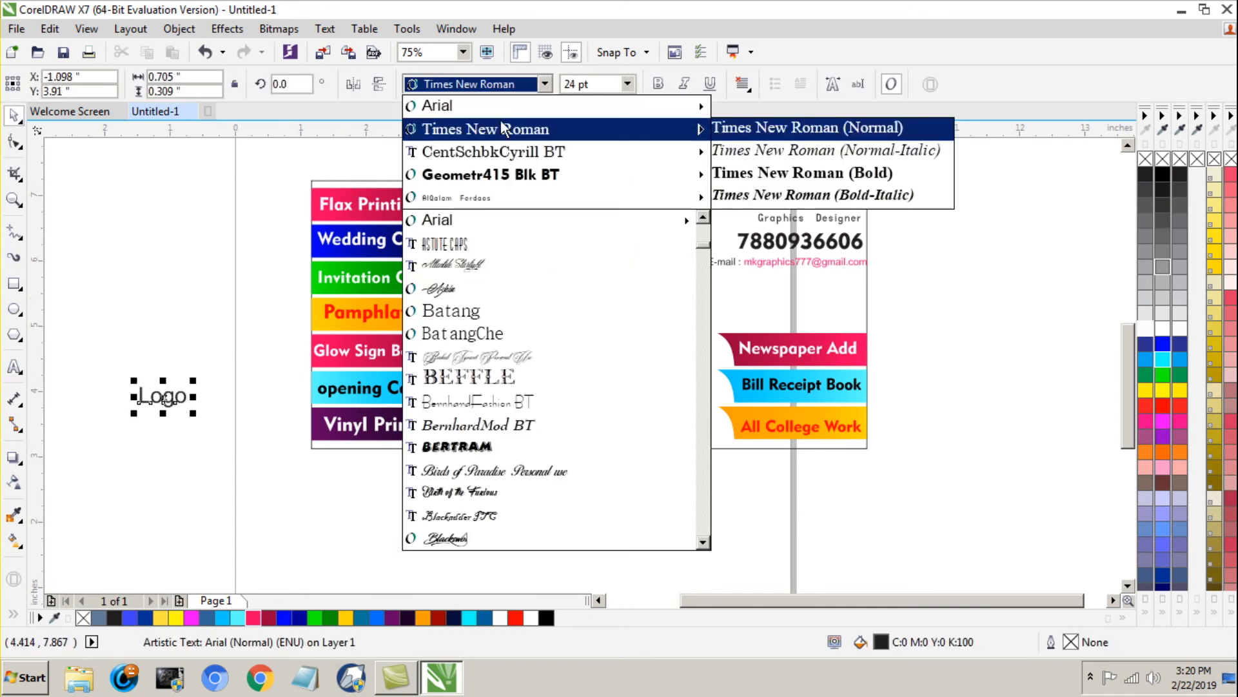
pyautogui.click(507, 177)
# Step: Place the "Logo" text on the pink shape, rotate it about 23 degrees, enlarge it to about 26.5 pt and color it white
pyautogui.moveTo(166, 402); pyautogui.dragTo(625, 166)
pyautogui.click(601, 203)
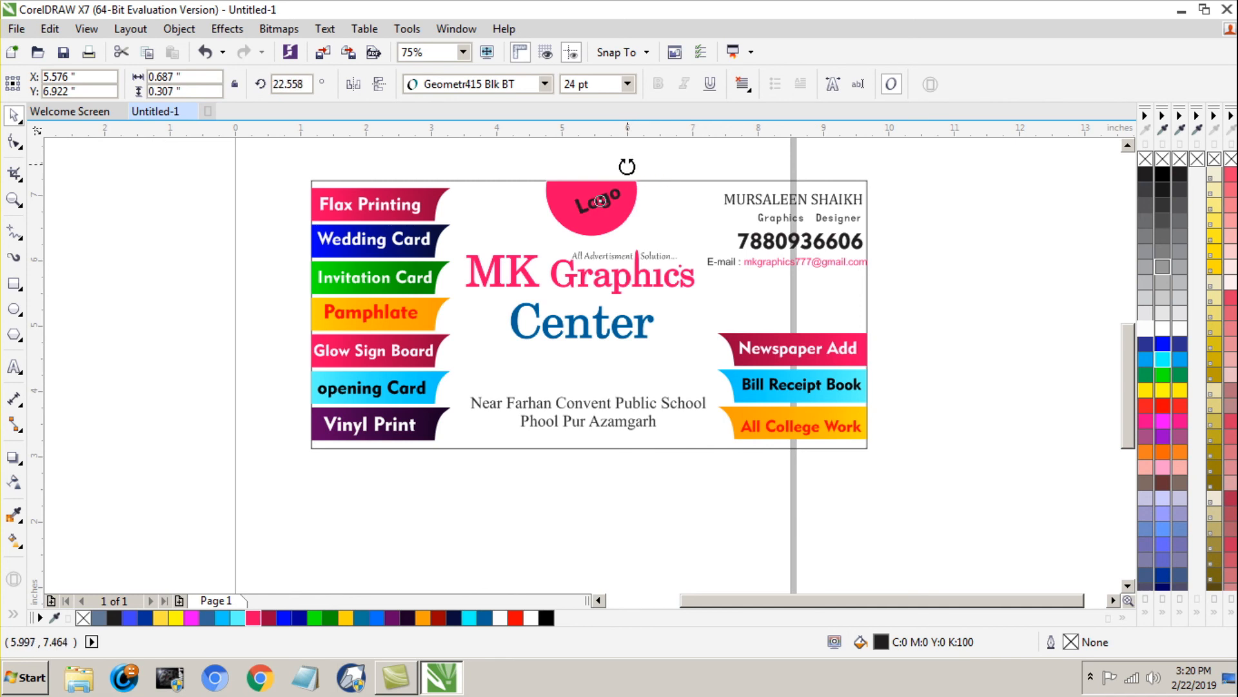
pyautogui.click(943, 266)
pyautogui.click(604, 202)
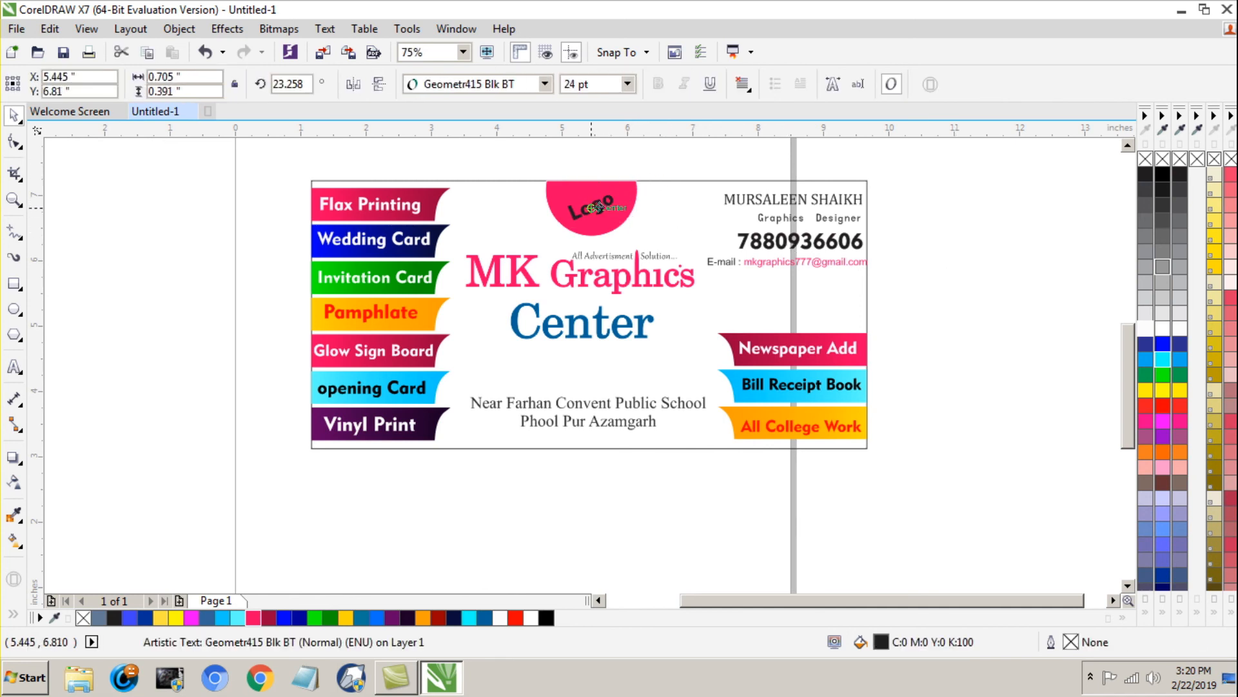
pyautogui.moveTo(621, 189); pyautogui.dragTo(626, 185)
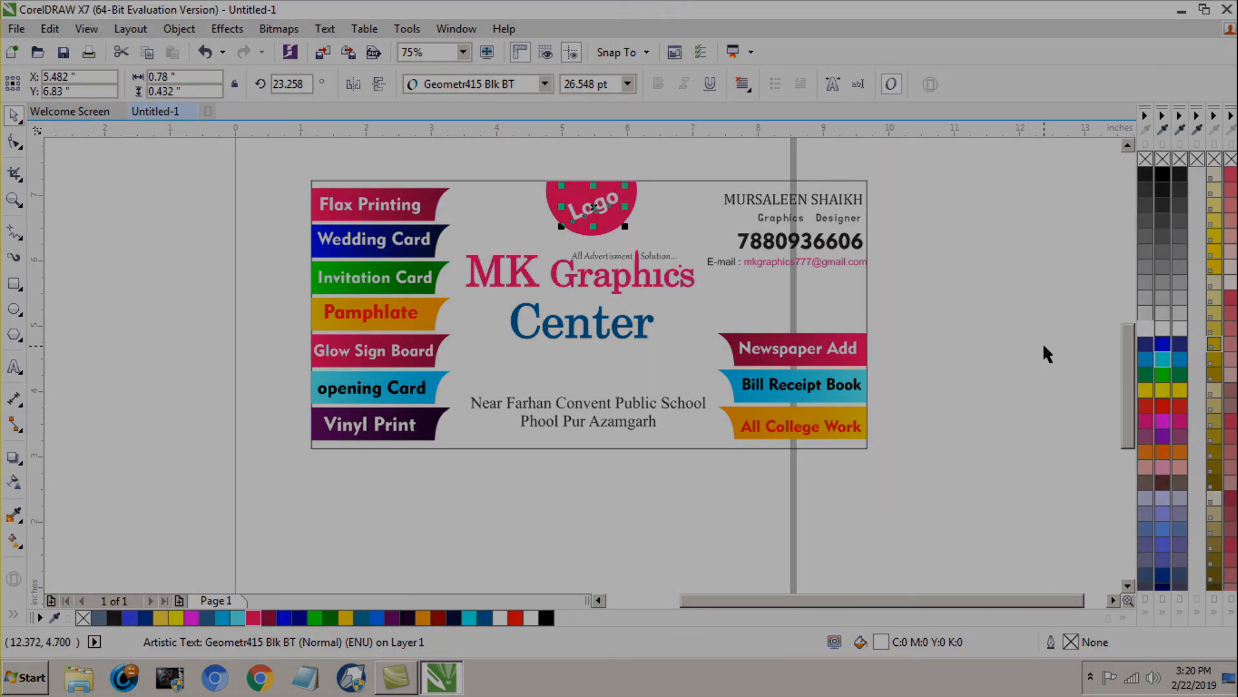